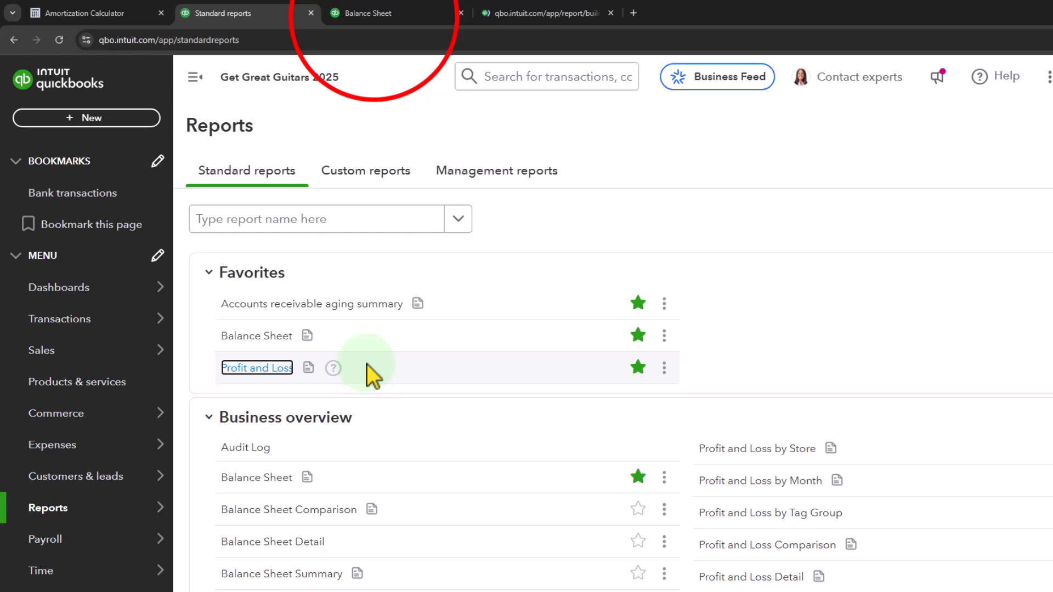
Step: Hide the navigation menu on the Balance Sheet report and set its period to custom dates from 01/01/2025 to 02/28/2025
{"action": "left_click", "coordinate": [379, 13]}
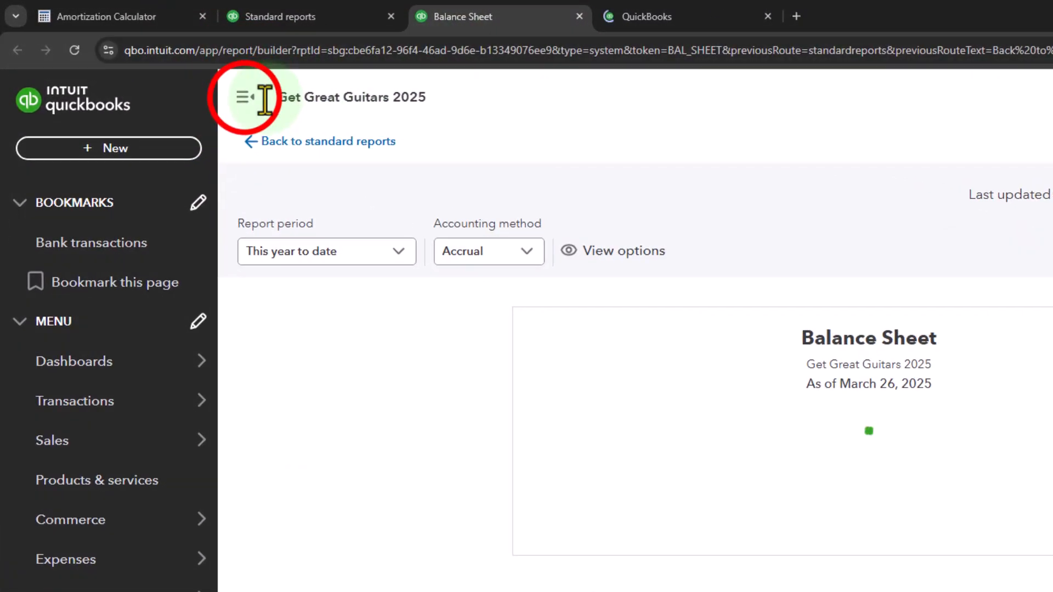
{"action": "left_click", "coordinate": [244, 97]}
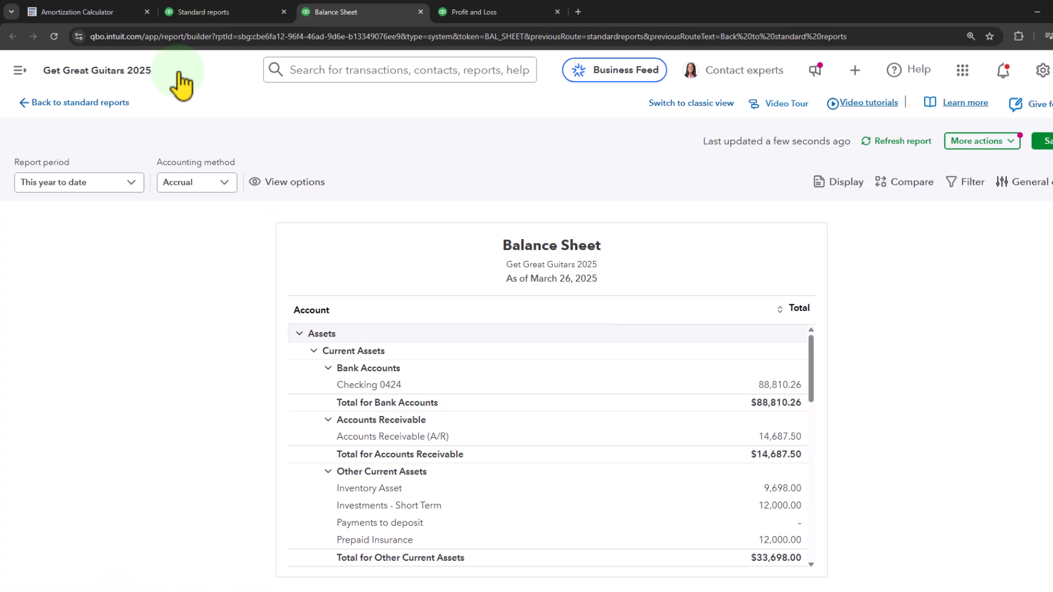
{"action": "left_click", "coordinate": [127, 185]}
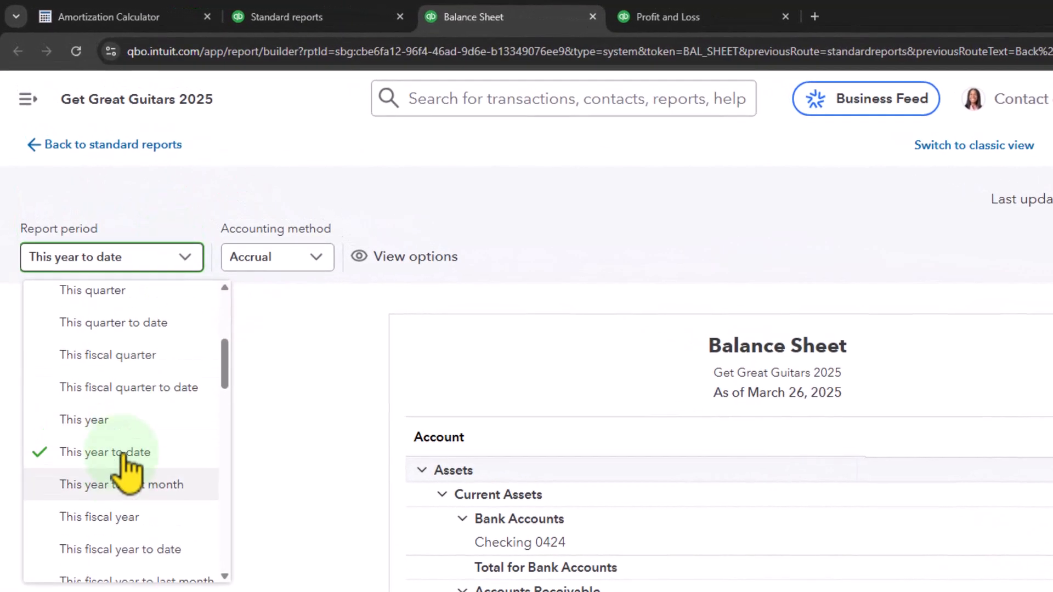
{"action": "scroll", "coordinate": [125, 454], "scroll_direction": "up", "scroll_amount": 5}
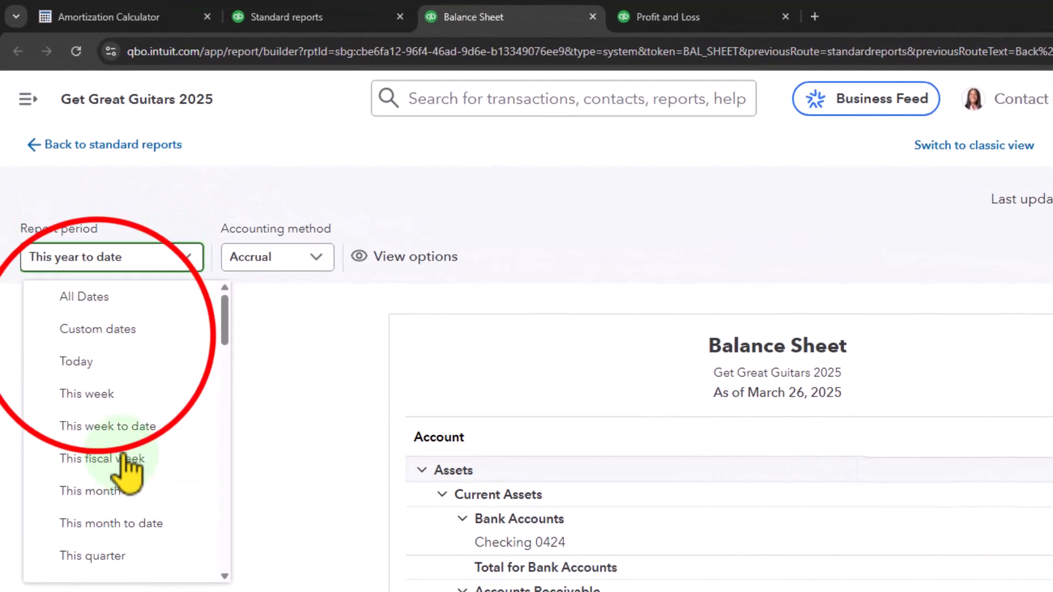
{"action": "left_click", "coordinate": [98, 336]}
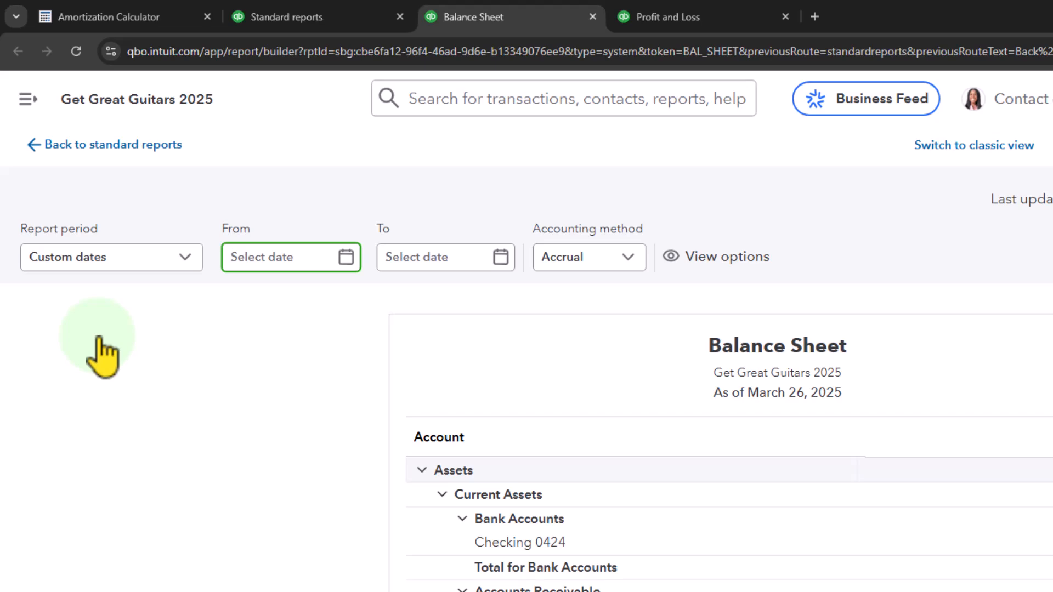
{"action": "type", "text": "010125"}
{"action": "key", "text": "Tab"}
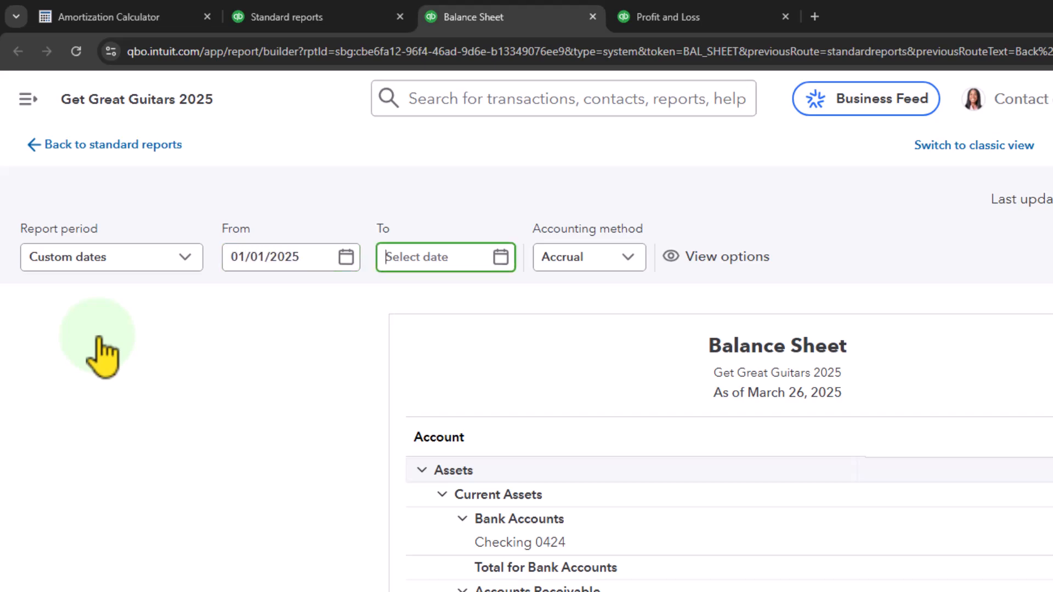
{"action": "type", "text": "02/"}
{"action": "type", "text": "28/2025"}
{"action": "key", "text": "Tab"}
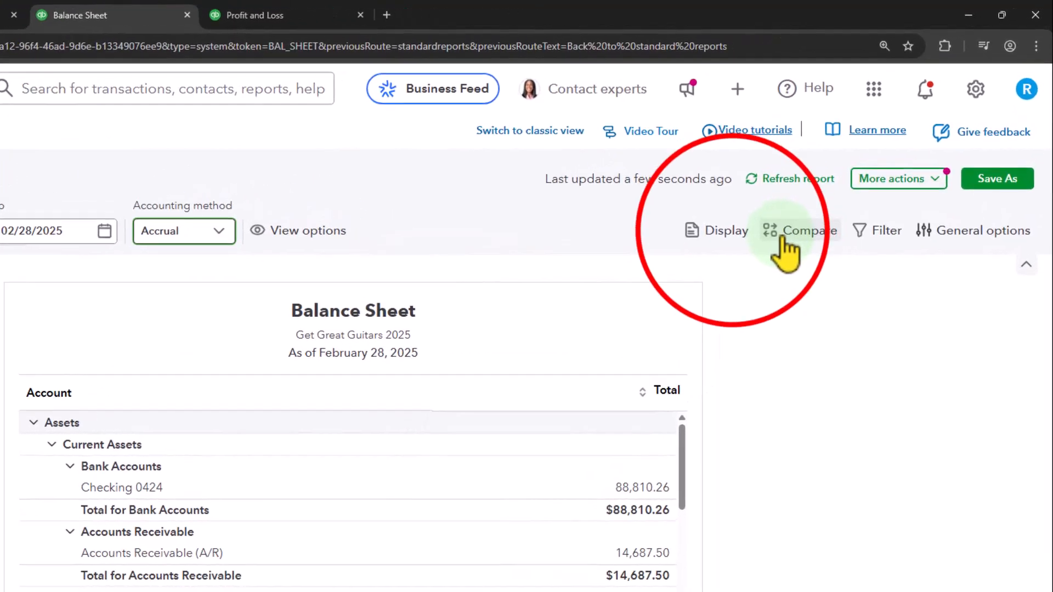
Step: Display the Balance Sheet columns by transaction date in months and close the display settings
{"action": "left_click", "coordinate": [732, 231]}
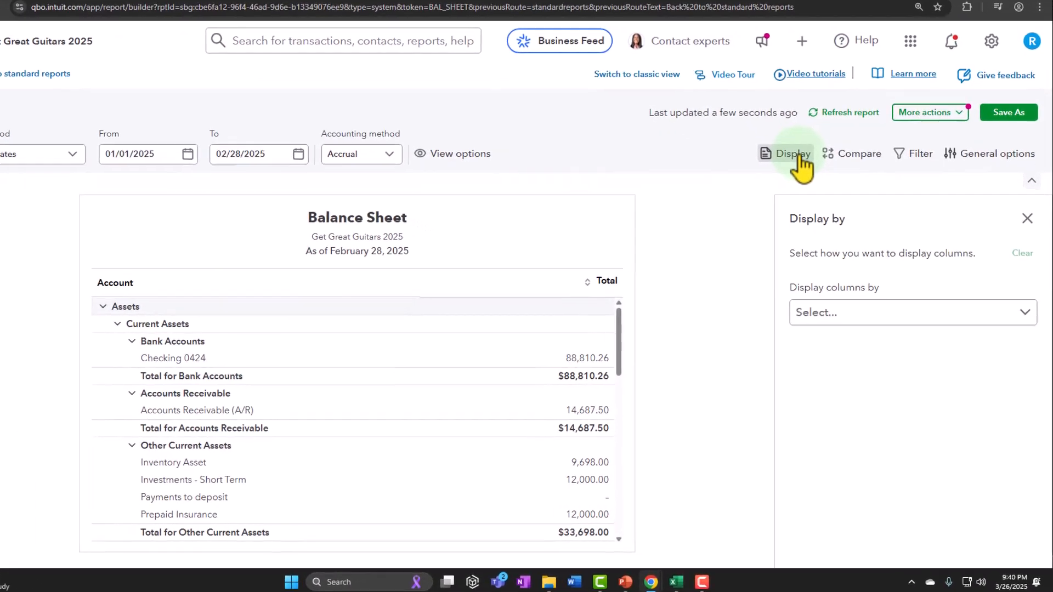
{"action": "left_click", "coordinate": [939, 311]}
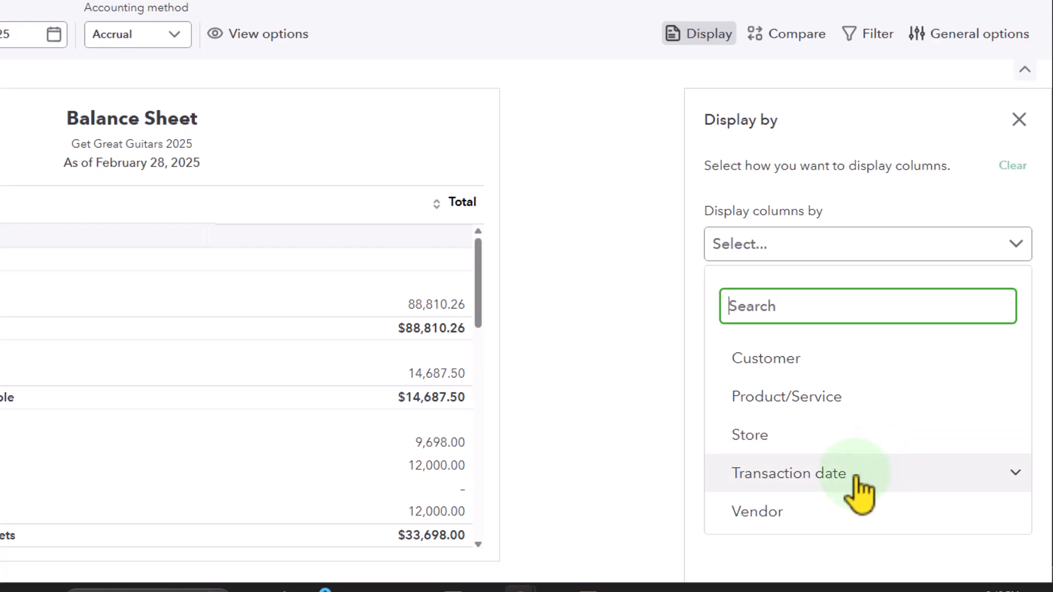
{"action": "left_click", "coordinate": [1003, 474]}
{"action": "scroll", "coordinate": [1005, 491], "scroll_direction": "down", "scroll_amount": 3}
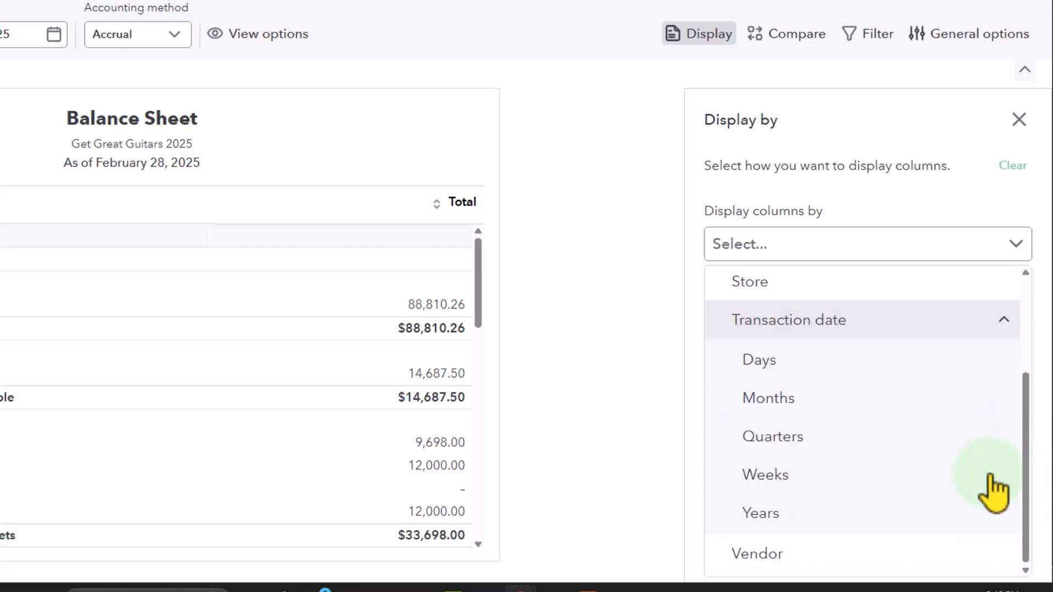
{"action": "left_click", "coordinate": [815, 410]}
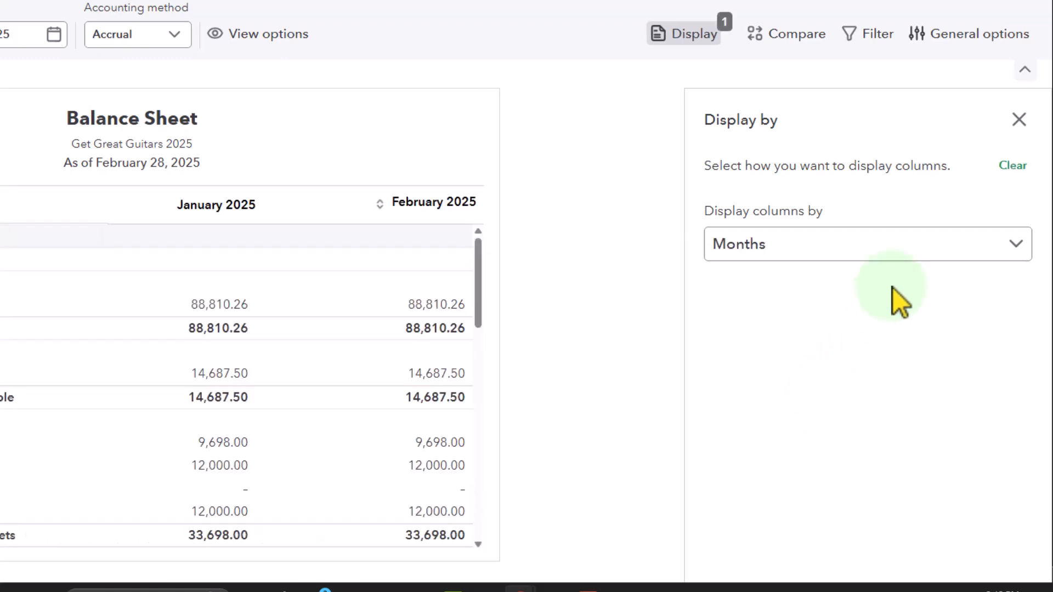
{"action": "left_click", "coordinate": [1019, 120]}
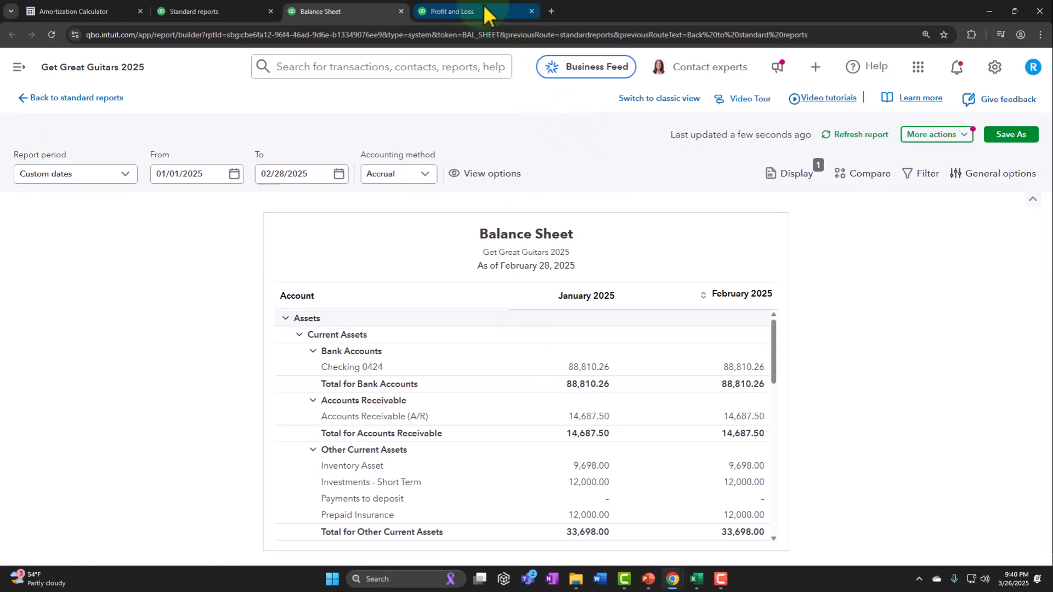
Step: Hide the navigation menu on the Profit and Loss report and set its period to custom dates from 01/01/2025 to 02/28/2025
{"action": "left_click", "coordinate": [485, 14]}
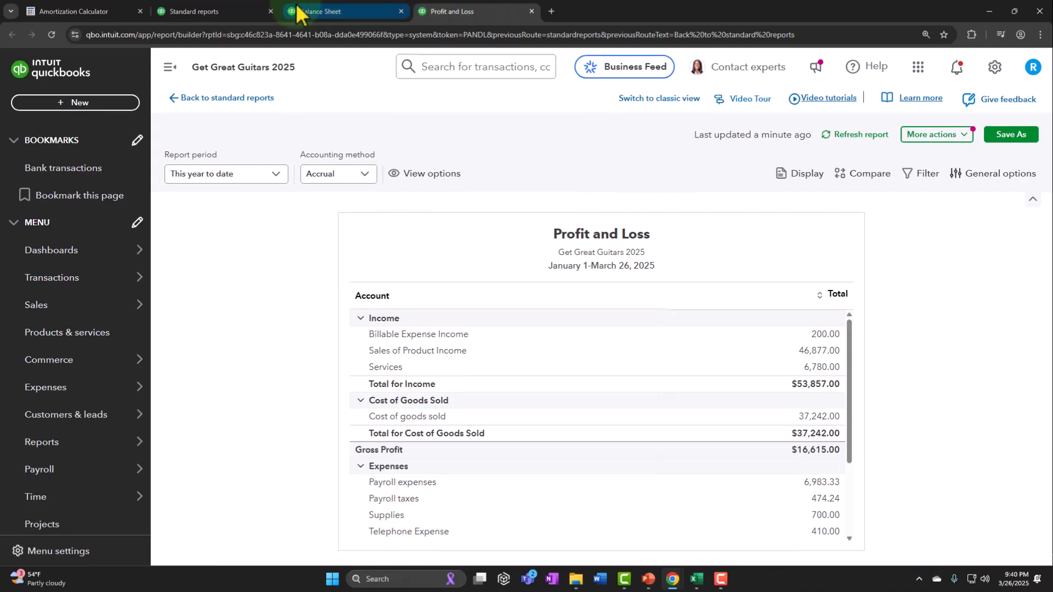
{"action": "left_click", "coordinate": [169, 67]}
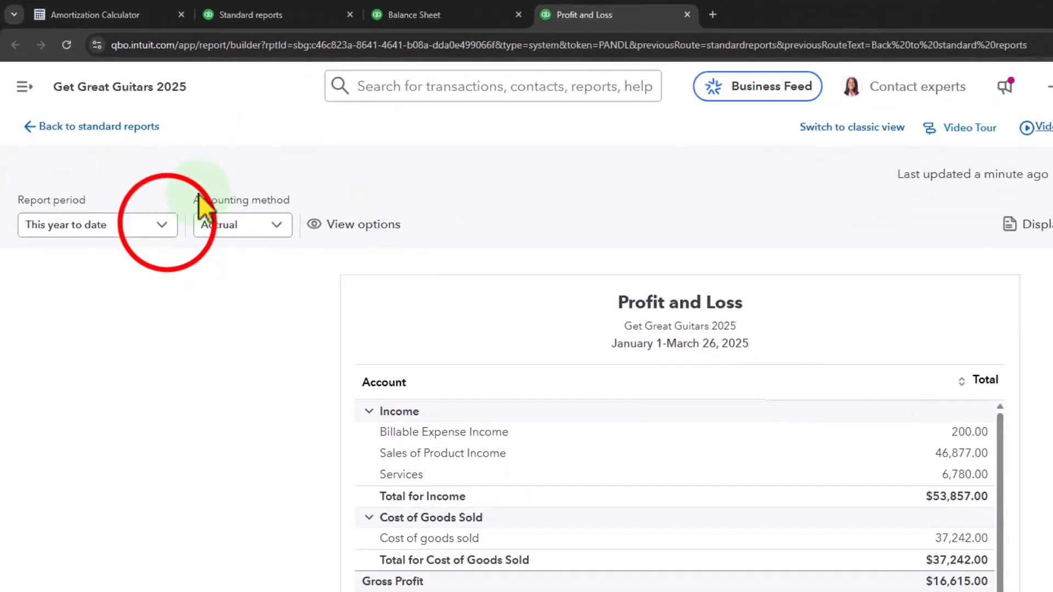
{"action": "left_click", "coordinate": [159, 225]}
{"action": "scroll", "coordinate": [88, 436], "scroll_direction": "up", "scroll_amount": 5}
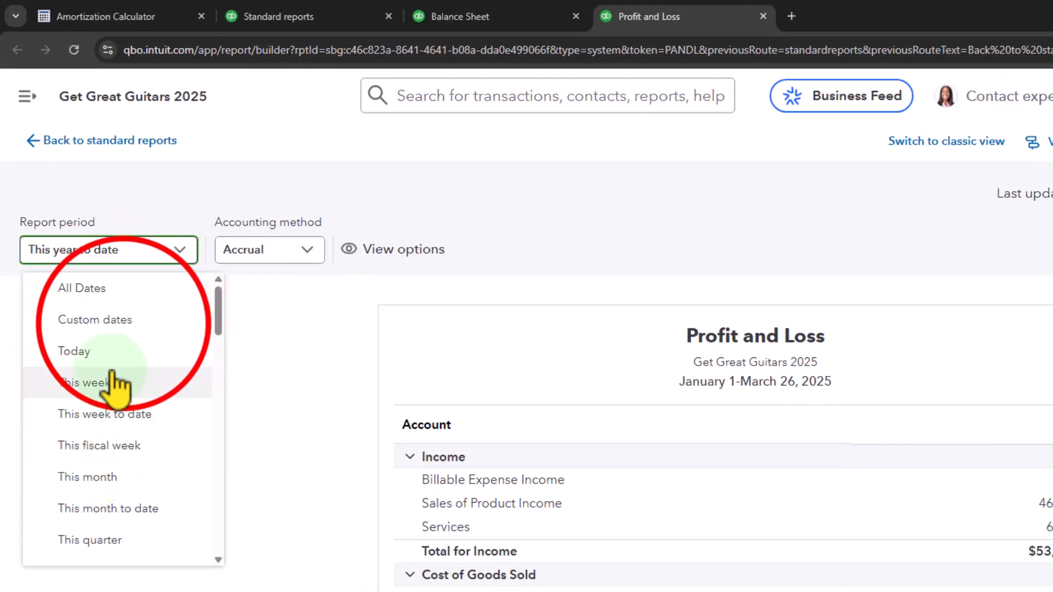
{"action": "left_click", "coordinate": [130, 324]}
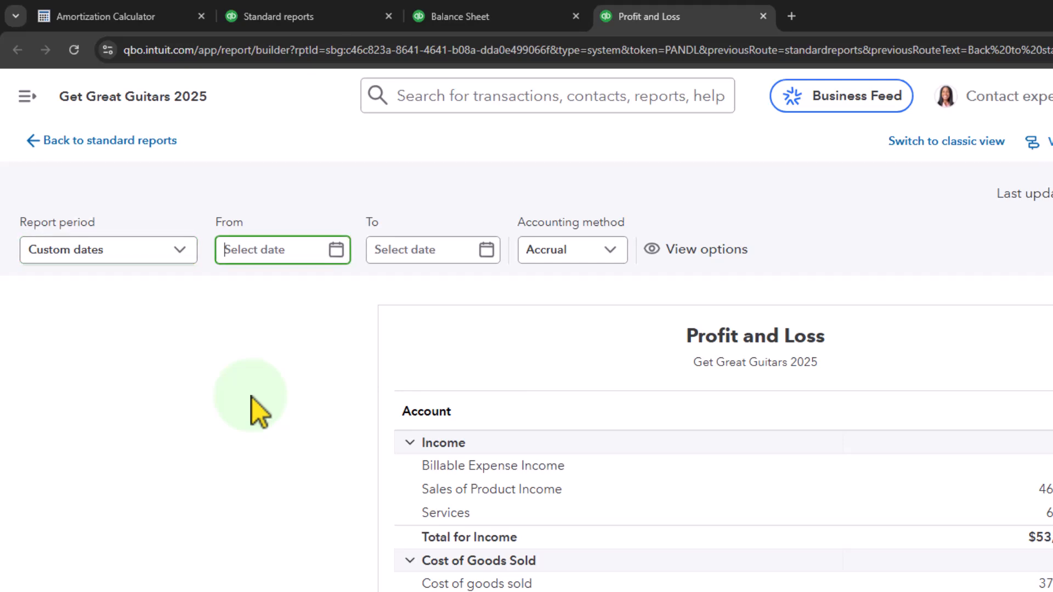
{"action": "type", "text": "010125"}
{"action": "key", "text": "Tab"}
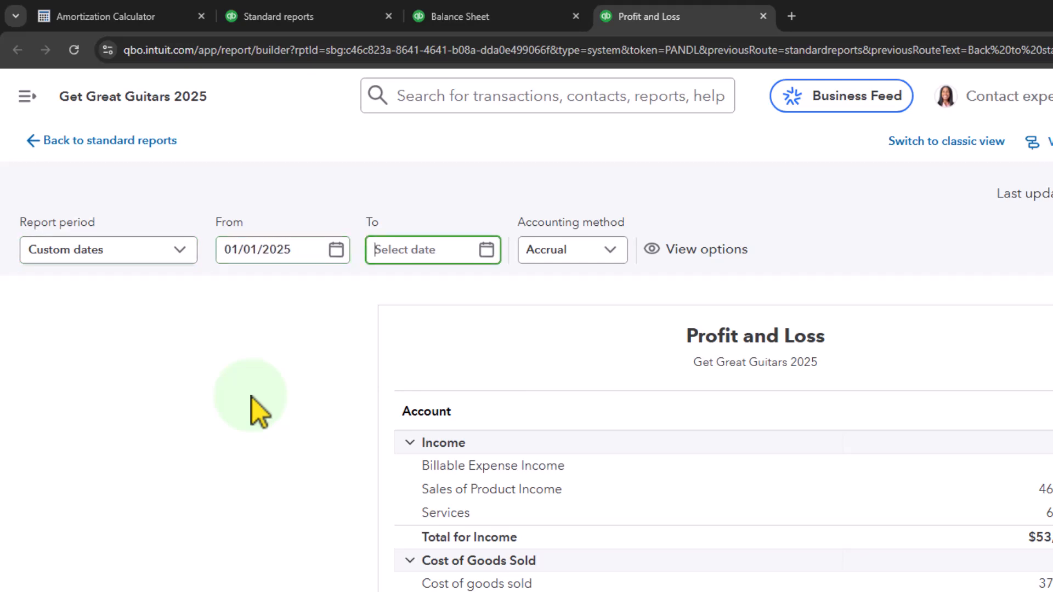
{"action": "type", "text": "022825"}
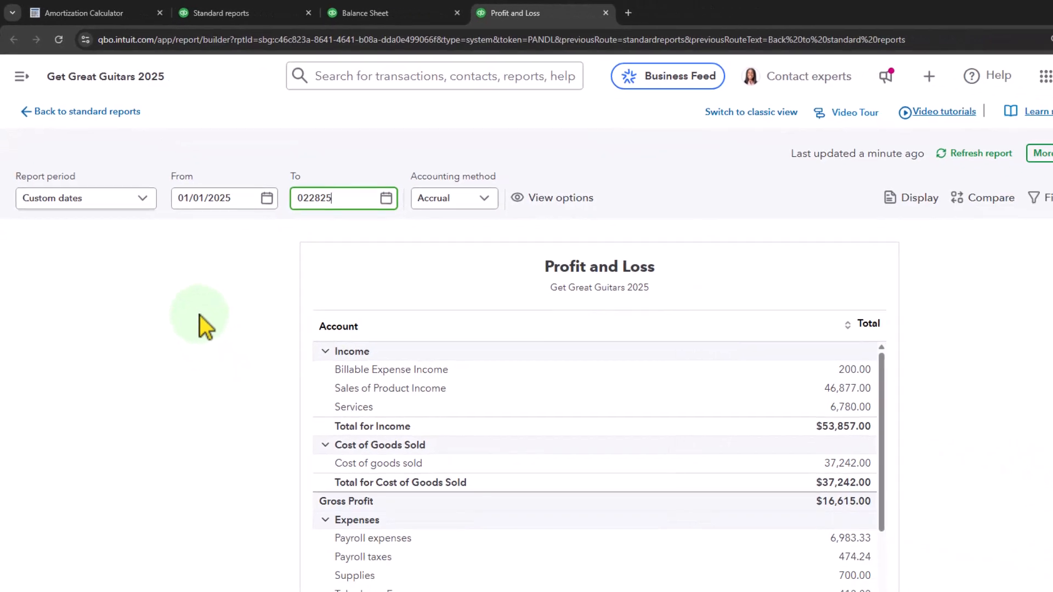
{"action": "key", "text": "Tab"}
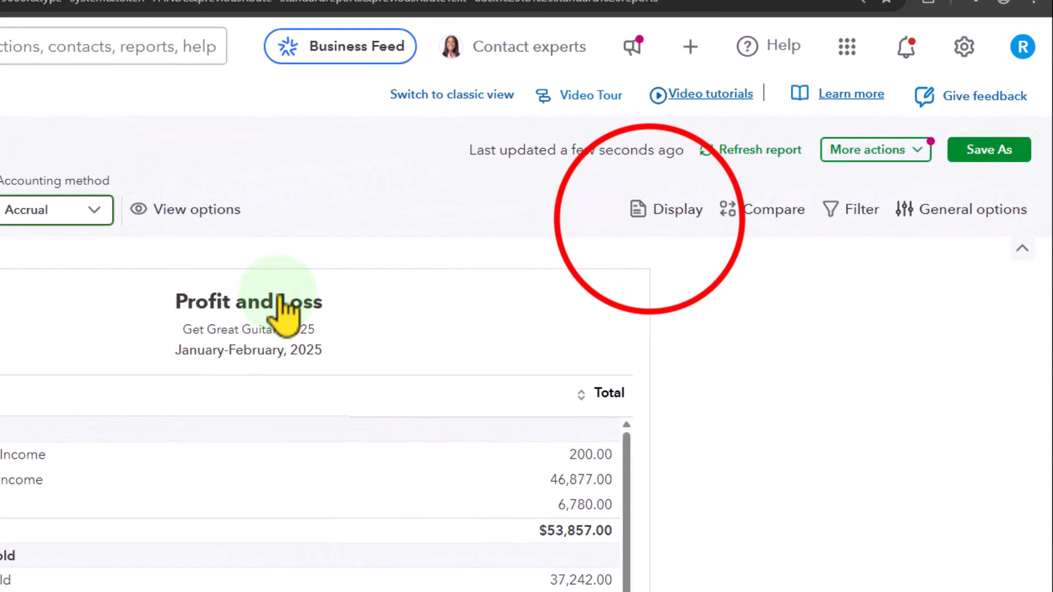
Step: Display the Profit and Loss columns by transaction date in months and close the display settings
{"action": "left_click", "coordinate": [676, 209]}
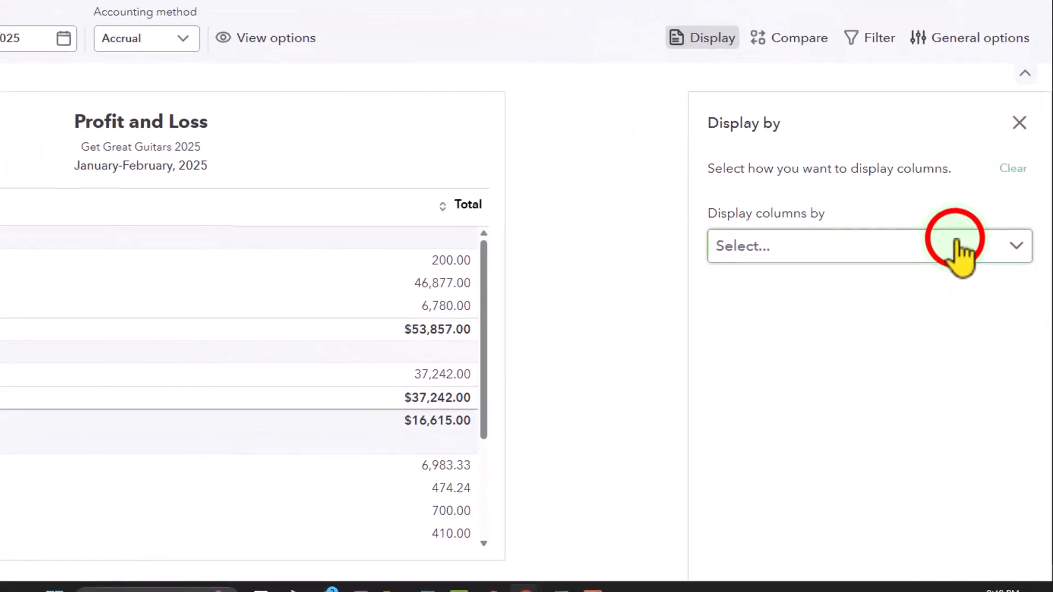
{"action": "left_click", "coordinate": [956, 252]}
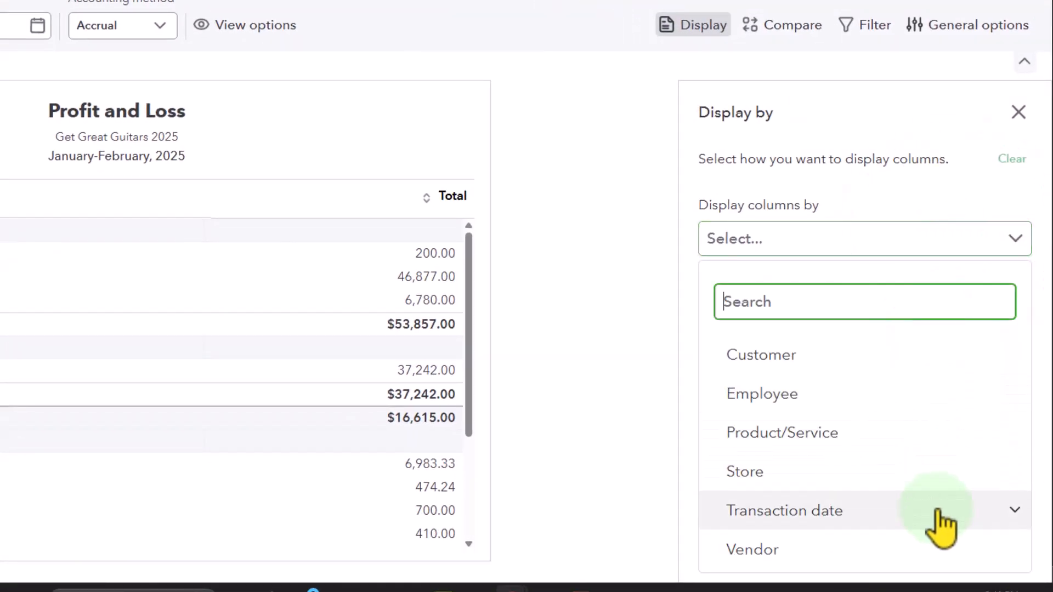
{"action": "left_click", "coordinate": [937, 511]}
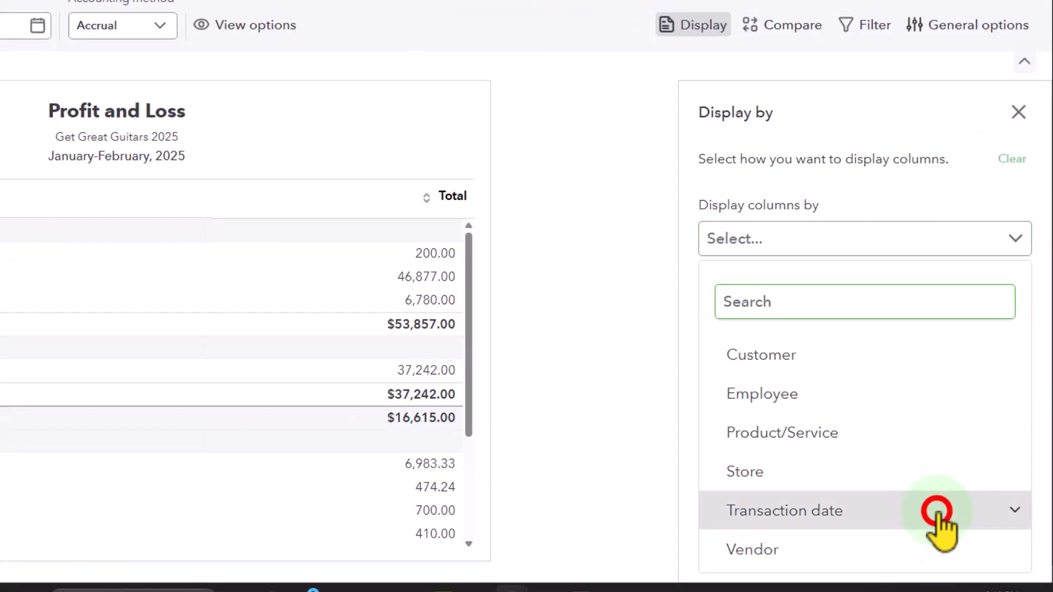
{"action": "scroll", "coordinate": [839, 477], "scroll_direction": "down", "scroll_amount": 2}
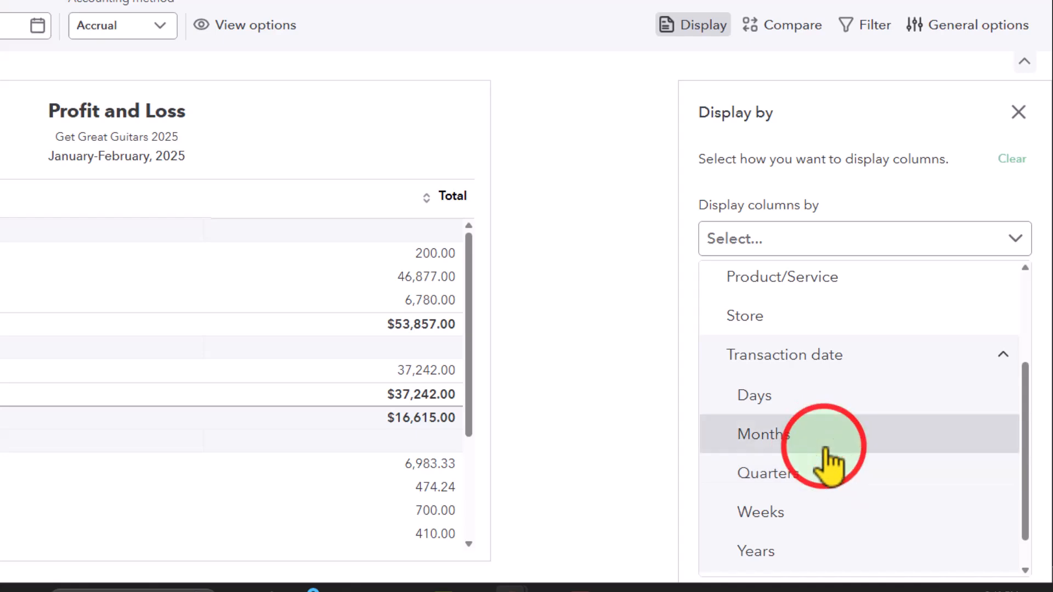
{"action": "left_click", "coordinate": [827, 445]}
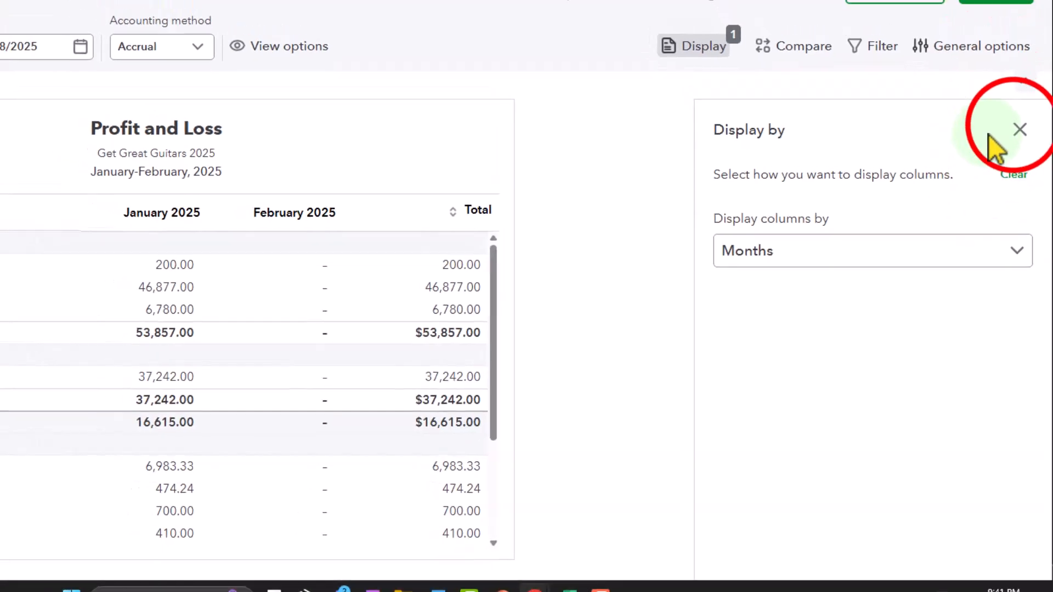
{"action": "left_click", "coordinate": [1018, 112]}
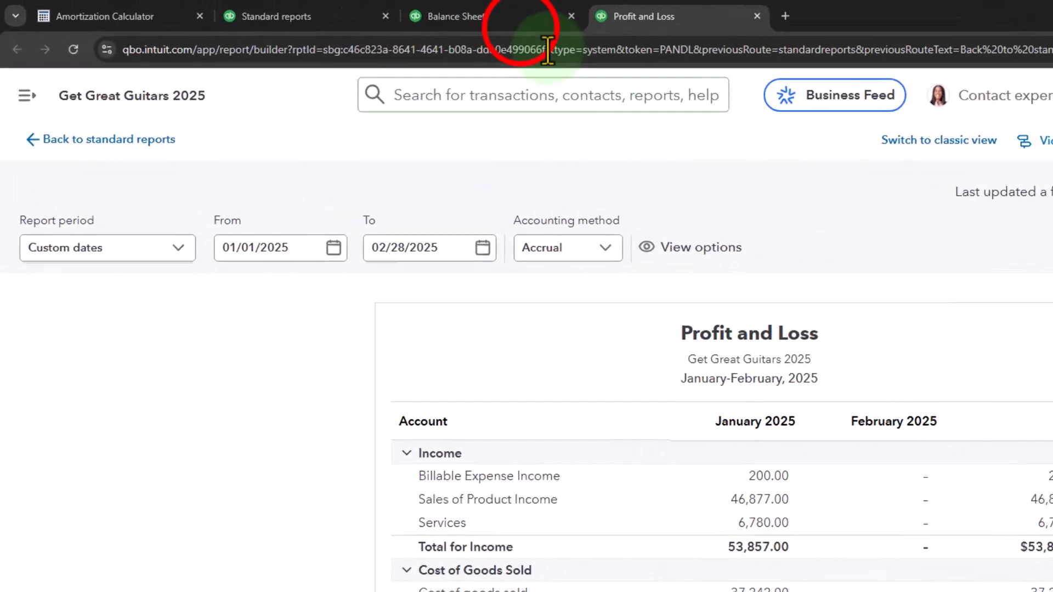
Step: Collapse the report options area above both the Balance Sheet and the Profit and Loss report
{"action": "left_click", "coordinate": [515, 16]}
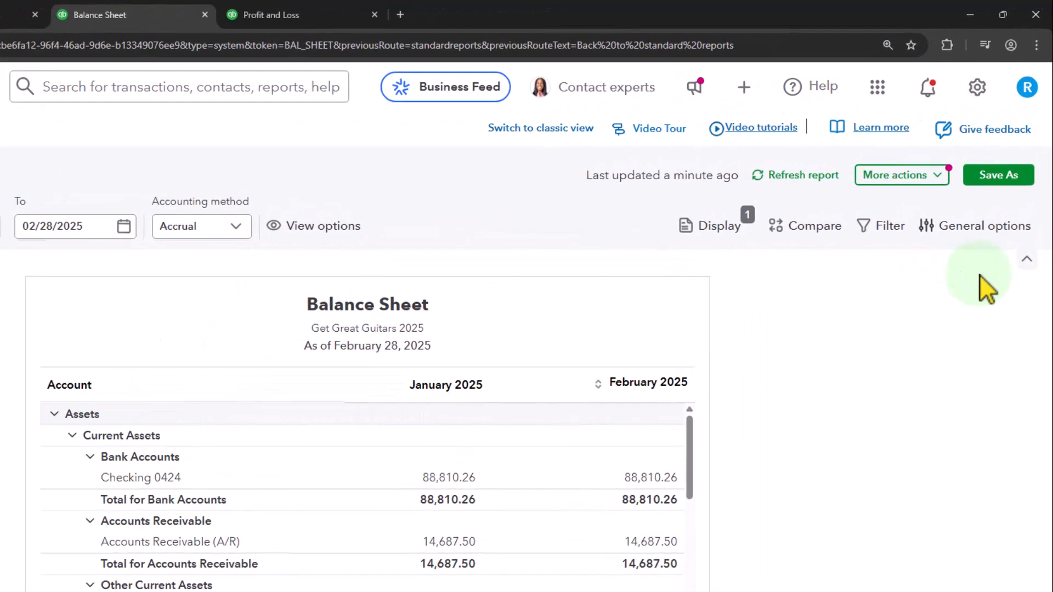
{"action": "left_click", "coordinate": [1033, 200]}
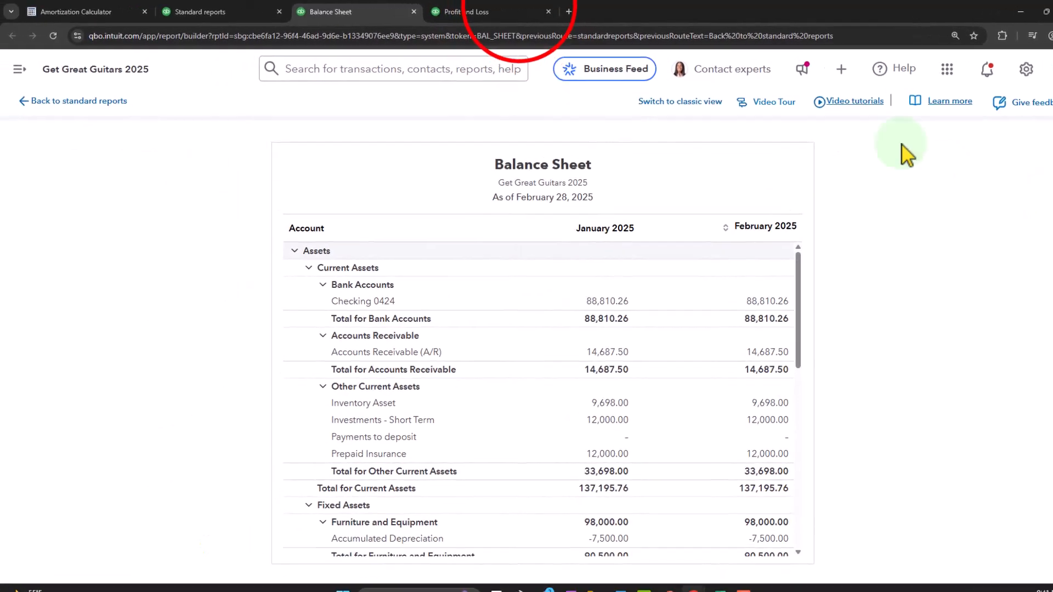
{"action": "left_click", "coordinate": [395, 13]}
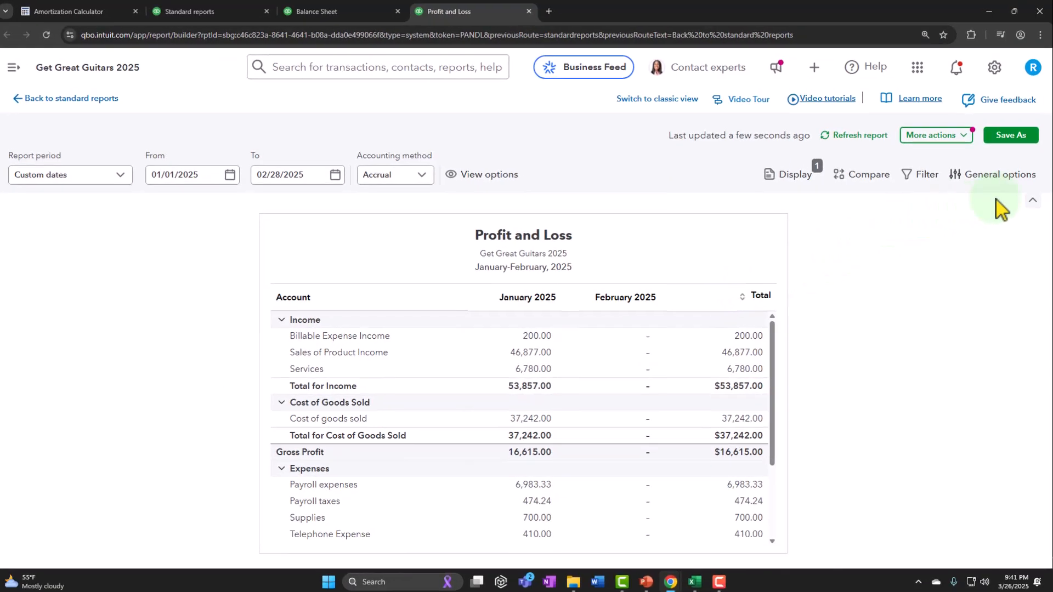
{"action": "left_click", "coordinate": [1032, 199]}
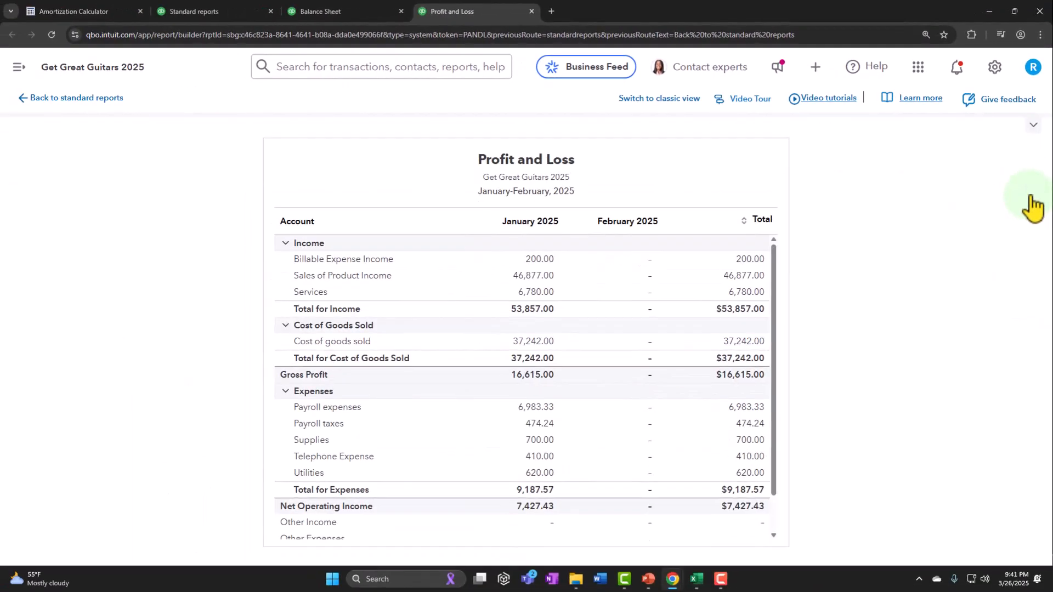
Step: Return to the Balance Sheet and examine the liabilities, including Loan Payable, and the equity section for January and February 2025
{"action": "left_click", "coordinate": [381, 11]}
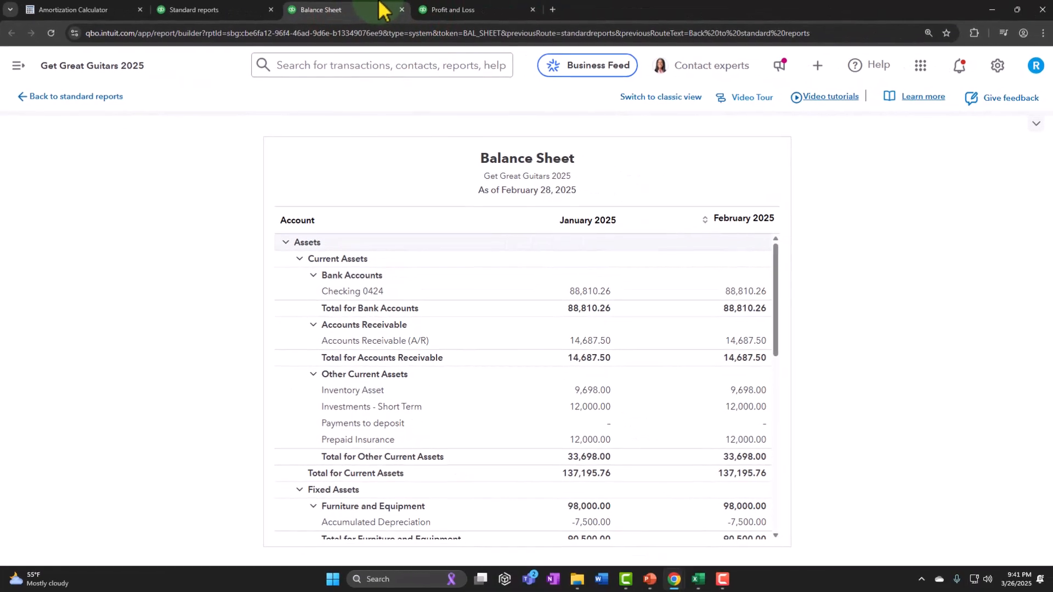
{"action": "scroll", "coordinate": [329, 340], "scroll_direction": "down", "scroll_amount": 5}
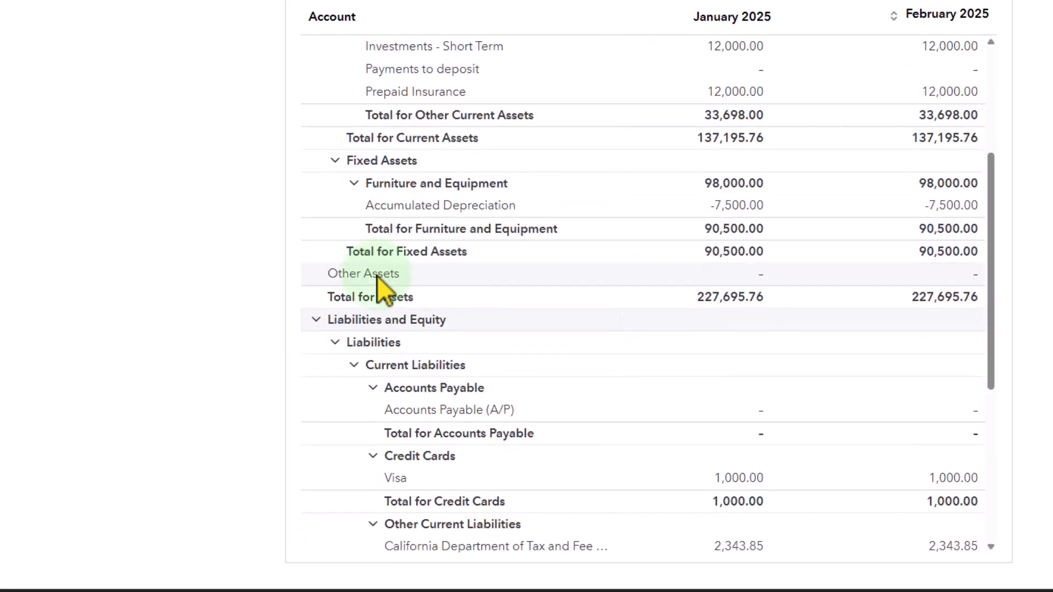
{"action": "scroll", "coordinate": [376, 277], "scroll_direction": "down", "scroll_amount": 3}
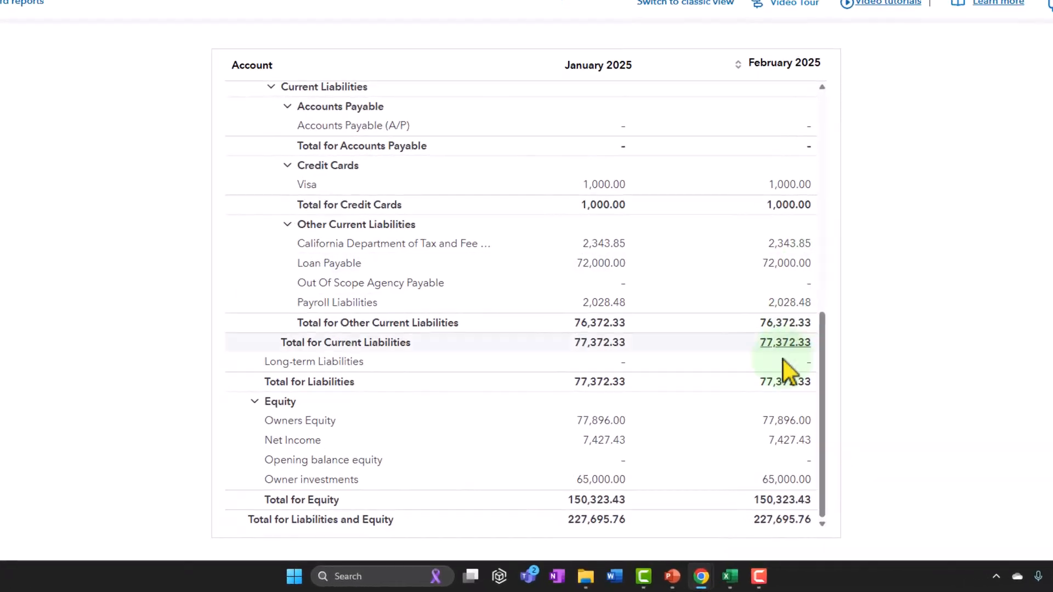
Step: Switch to the Excel loan amortization workbook and examine the first monthly payments and the first month's interest calculation
{"action": "left_click", "coordinate": [729, 576]}
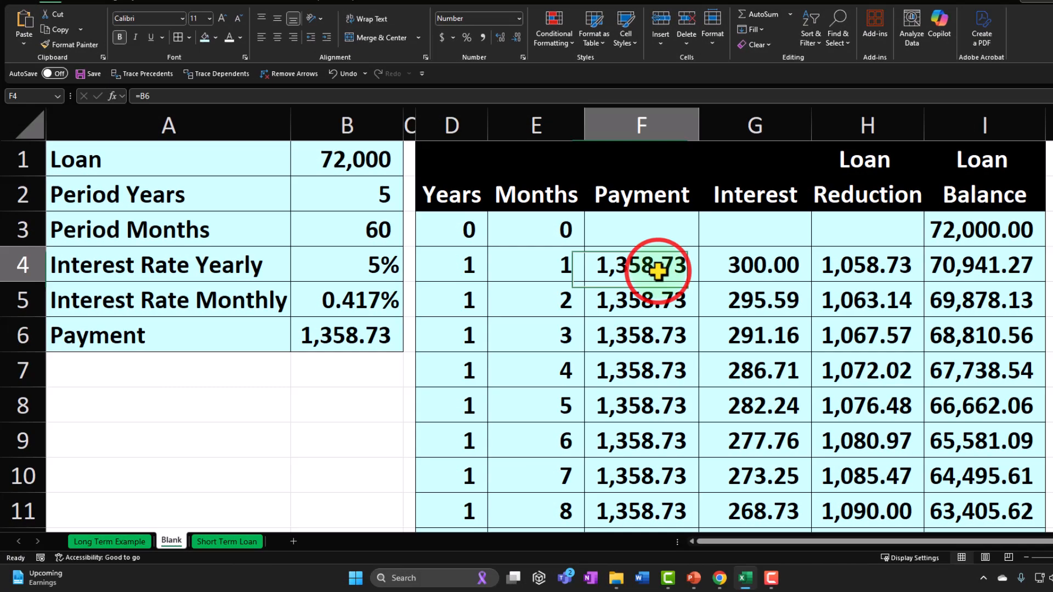
{"action": "left_click_drag", "start_coordinate": [616, 296], "coordinate": [607, 341]}
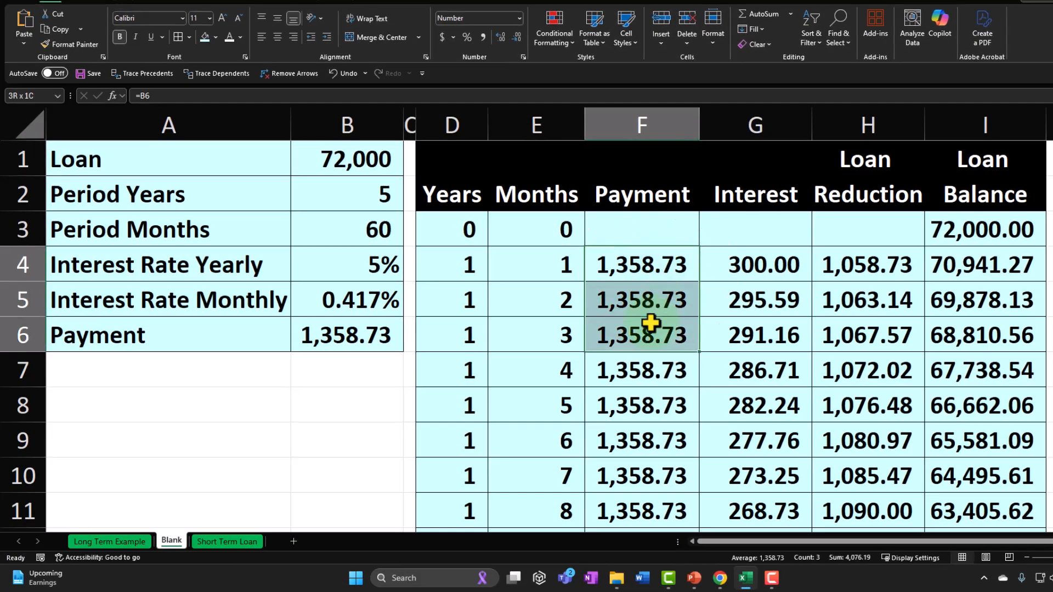
{"action": "left_click", "coordinate": [724, 265]}
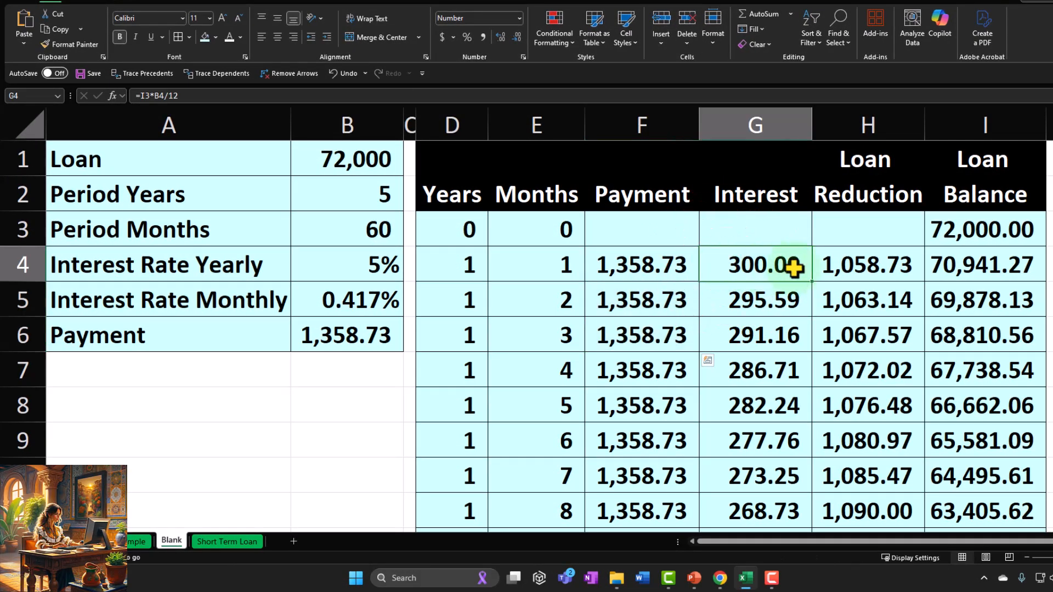
Step: Examine the first month's interest, loan reduction, payment and loan balance in the schedule, along with the monthly payment formula
{"action": "left_click_drag", "start_coordinate": [793, 267], "coordinate": [827, 266]}
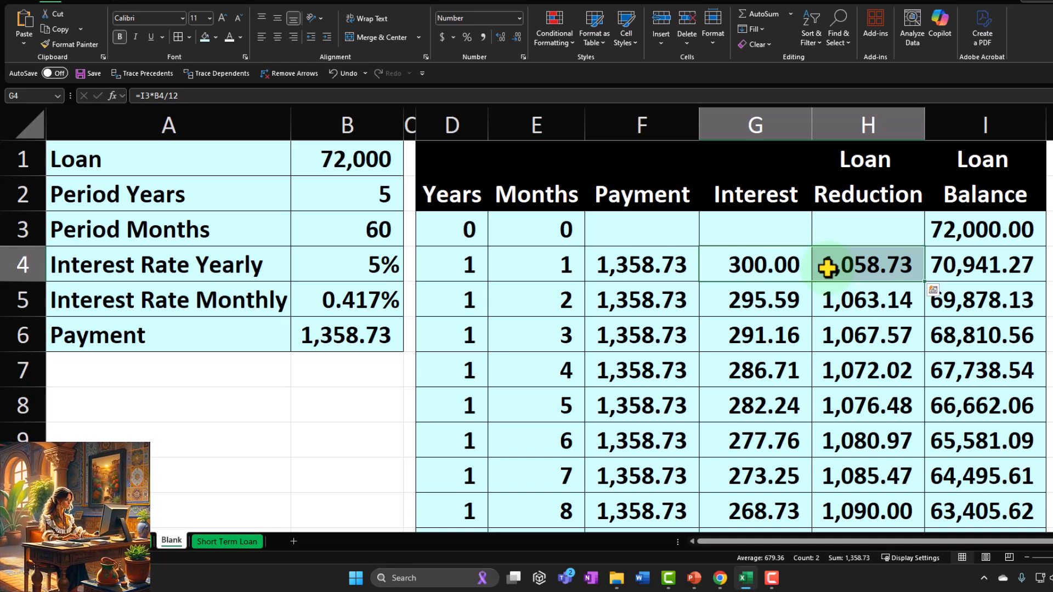
{"action": "left_click", "coordinate": [373, 338]}
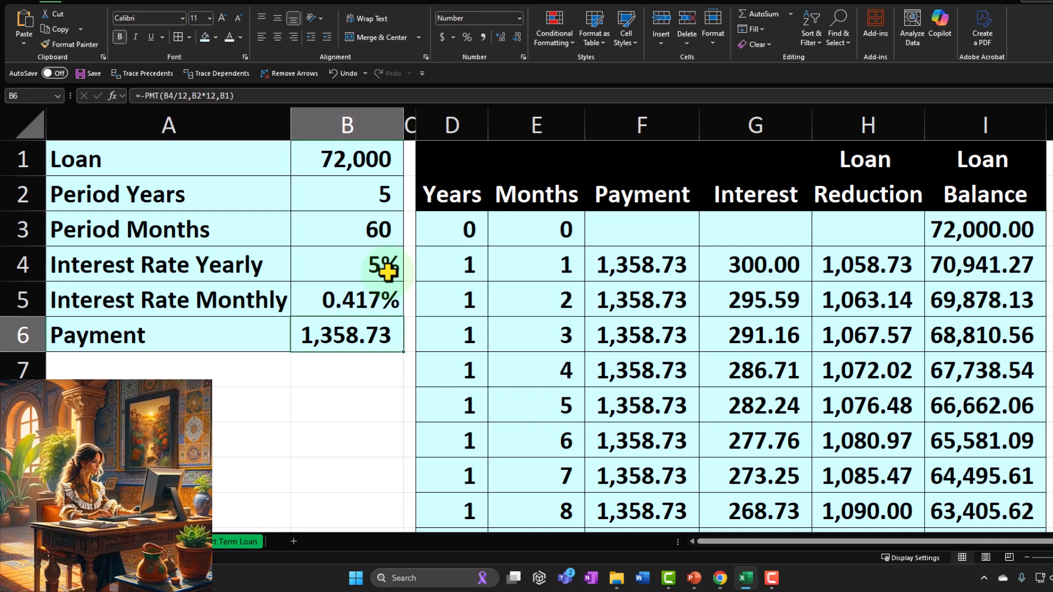
{"action": "left_click", "coordinate": [943, 235]}
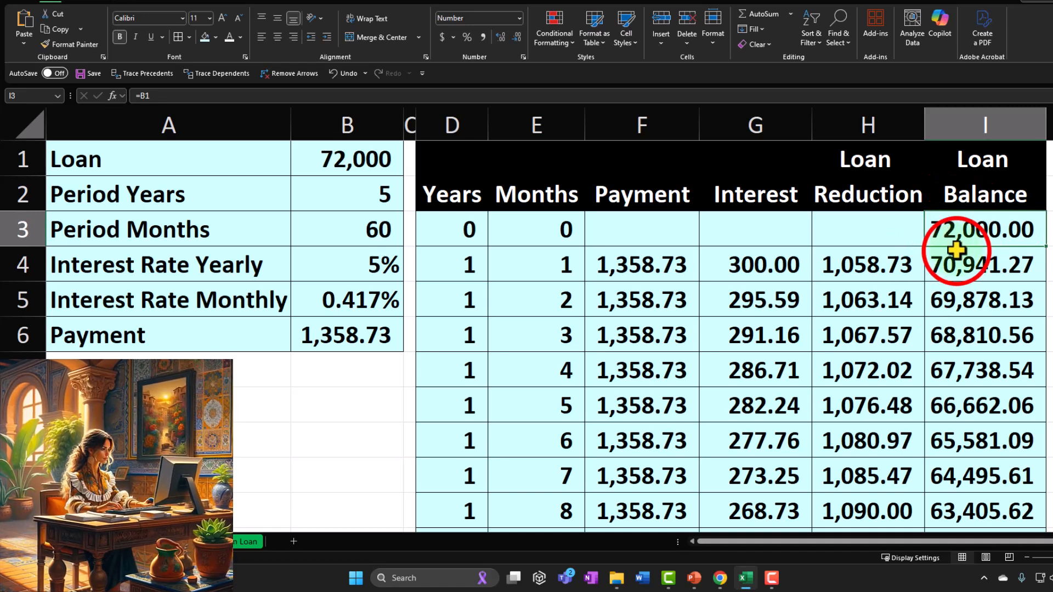
{"action": "left_click", "coordinate": [955, 250]}
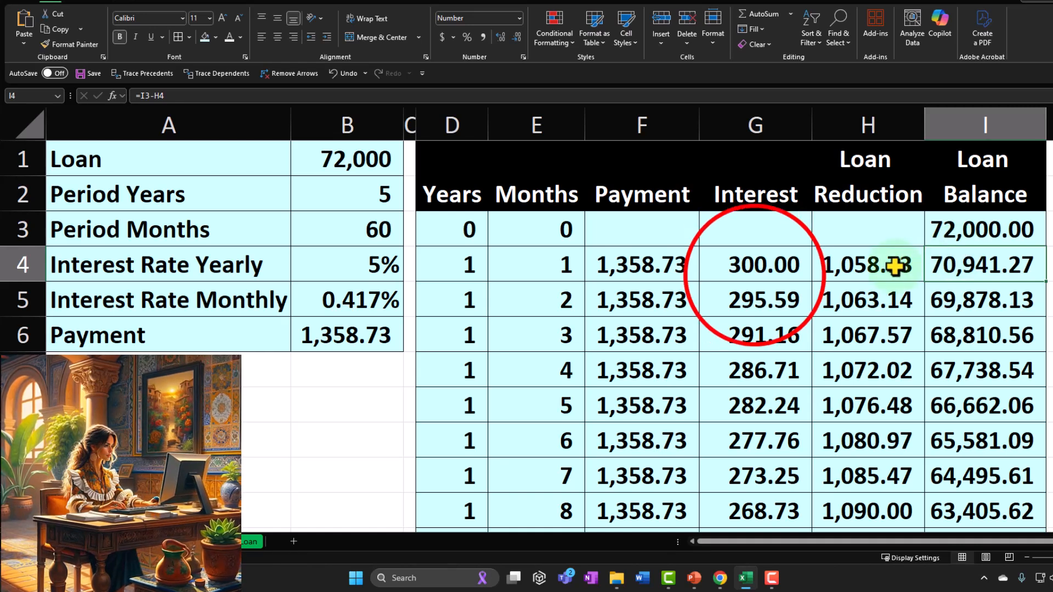
{"action": "left_click", "coordinate": [756, 269]}
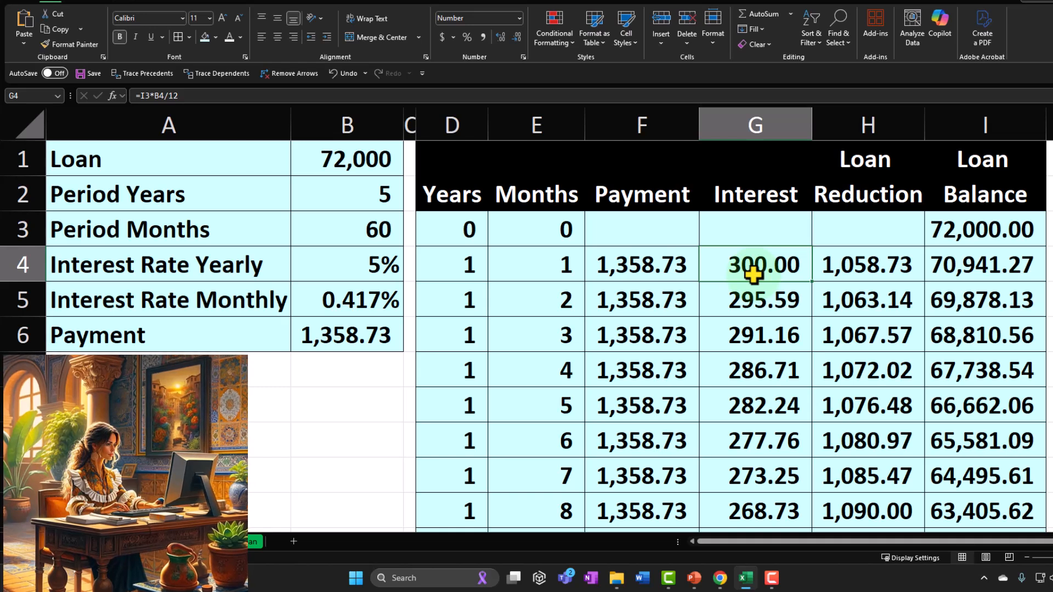
{"action": "left_click", "coordinate": [635, 267]}
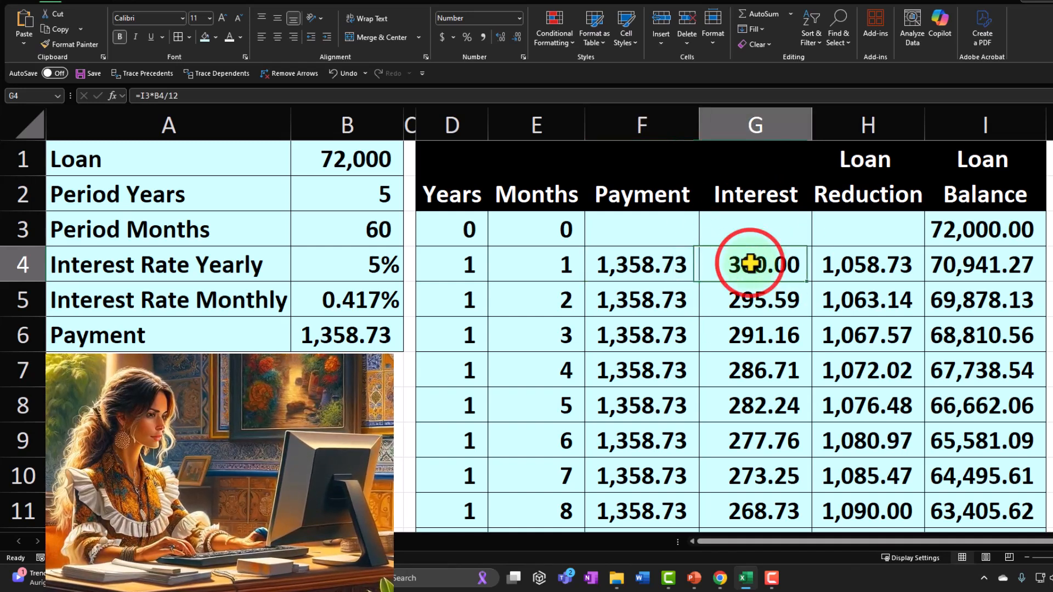
{"action": "left_click_drag", "start_coordinate": [749, 263], "coordinate": [856, 291]}
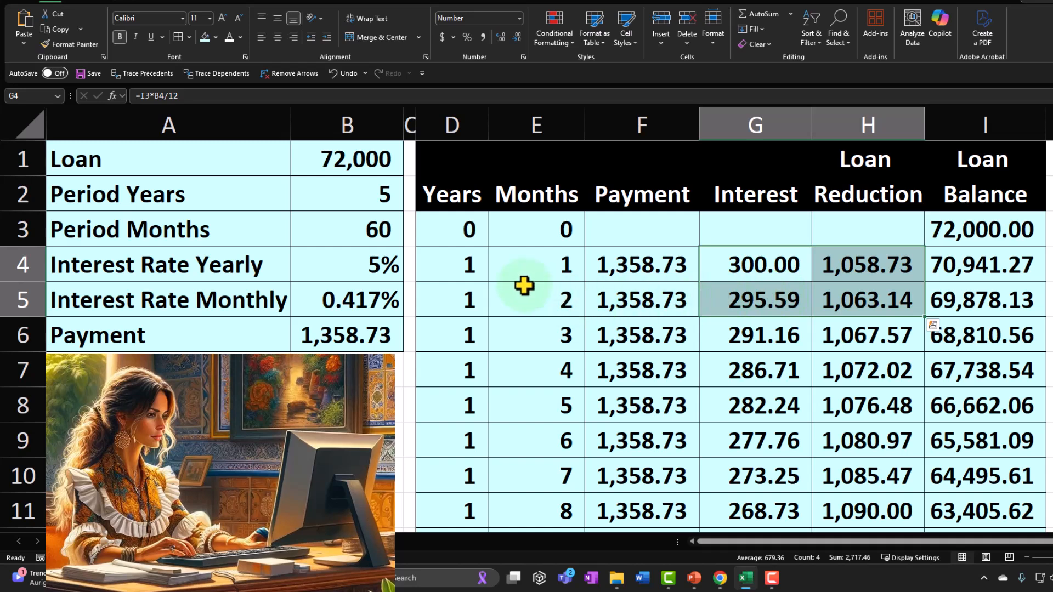
Step: Highlight the month 1 row of the amortization schedule in yellow, from Years through Loan Balance
{"action": "left_click_drag", "start_coordinate": [477, 267], "coordinate": [947, 265]}
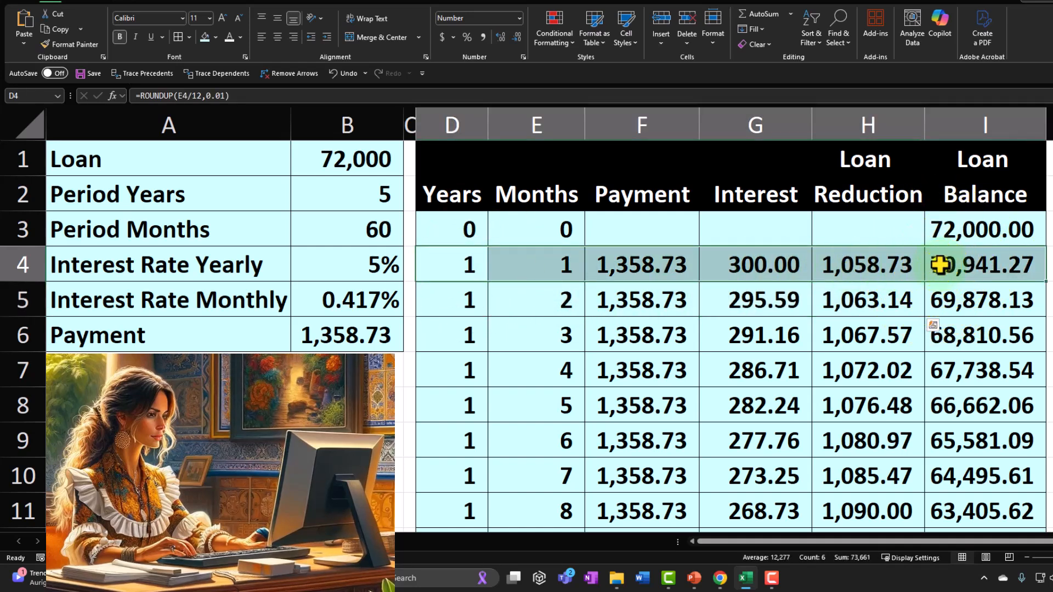
{"action": "right_click", "coordinate": [946, 274]}
{"action": "left_click", "coordinate": [1003, 177]}
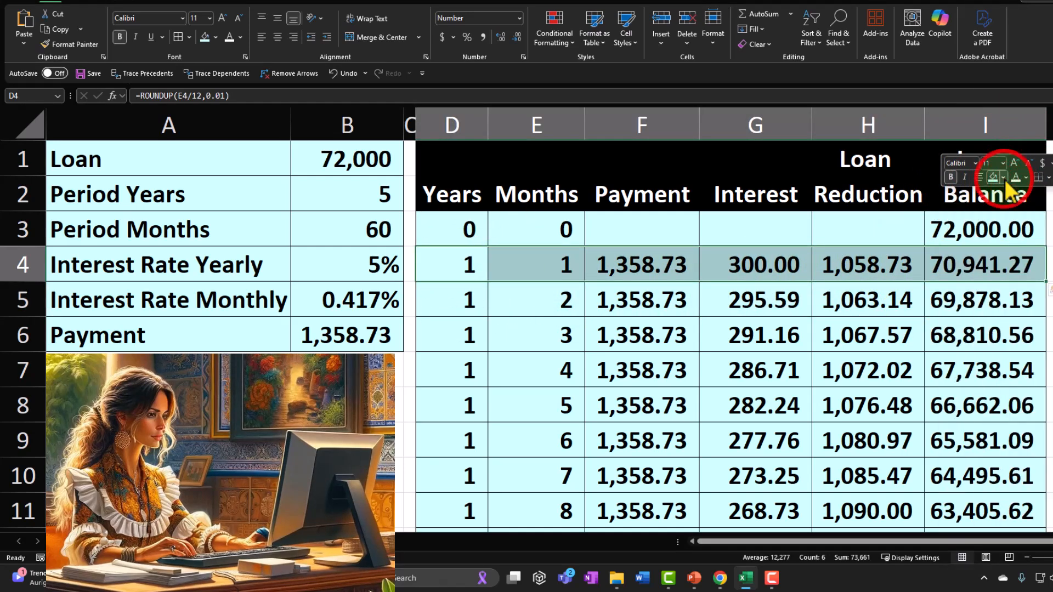
{"action": "left_click", "coordinate": [1016, 355]}
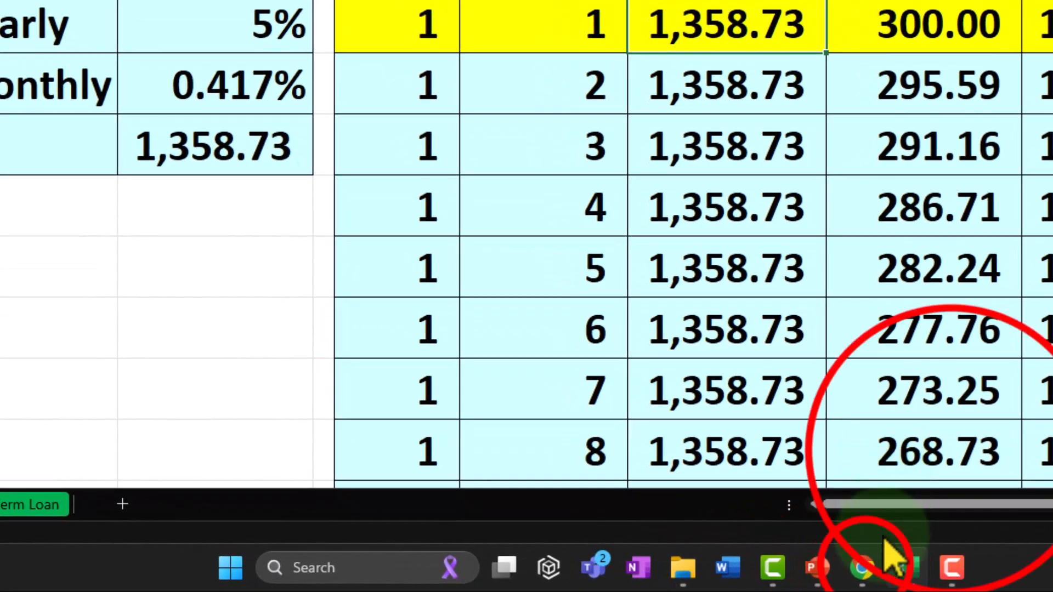
Step: Switch back to QuickBooks and open the Bank transactions page in place of the standard reports list
{"action": "mouse_move", "coordinate": [808, 571]}
{"action": "left_click", "coordinate": [888, 521]}
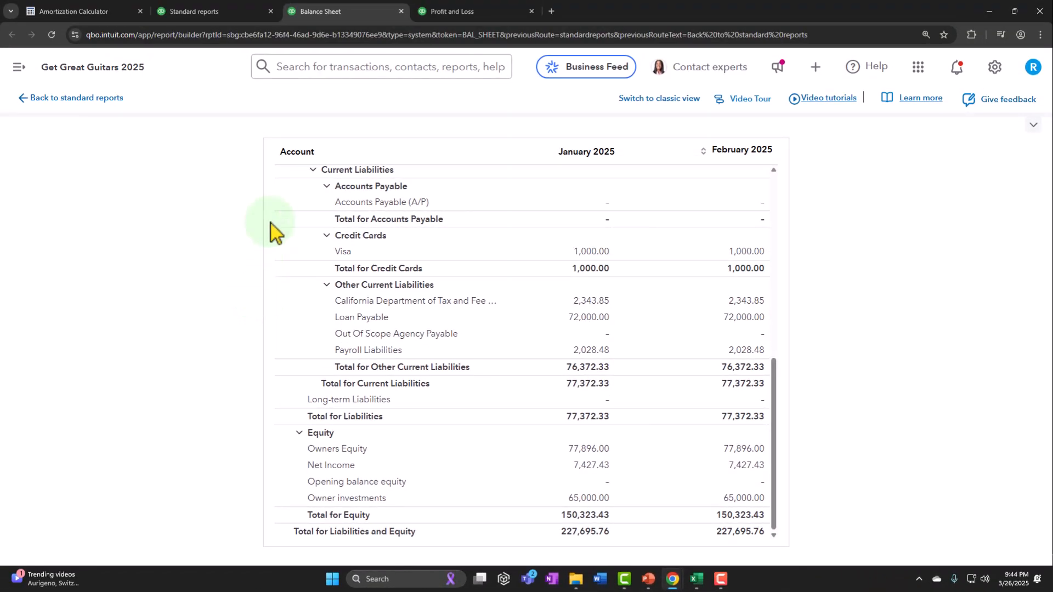
{"action": "left_click", "coordinate": [206, 12]}
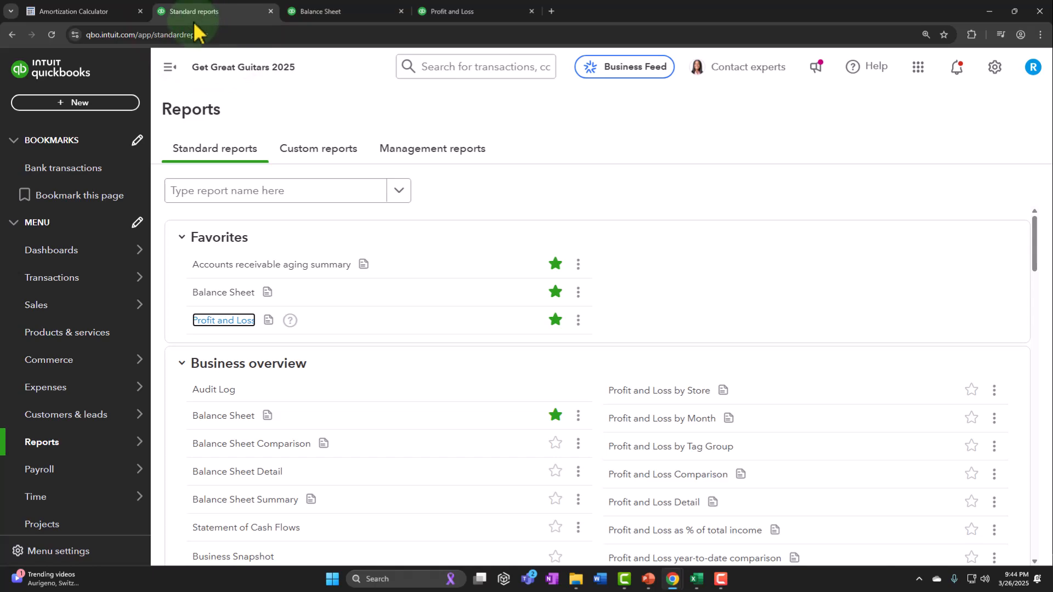
{"action": "left_click", "coordinate": [54, 251]}
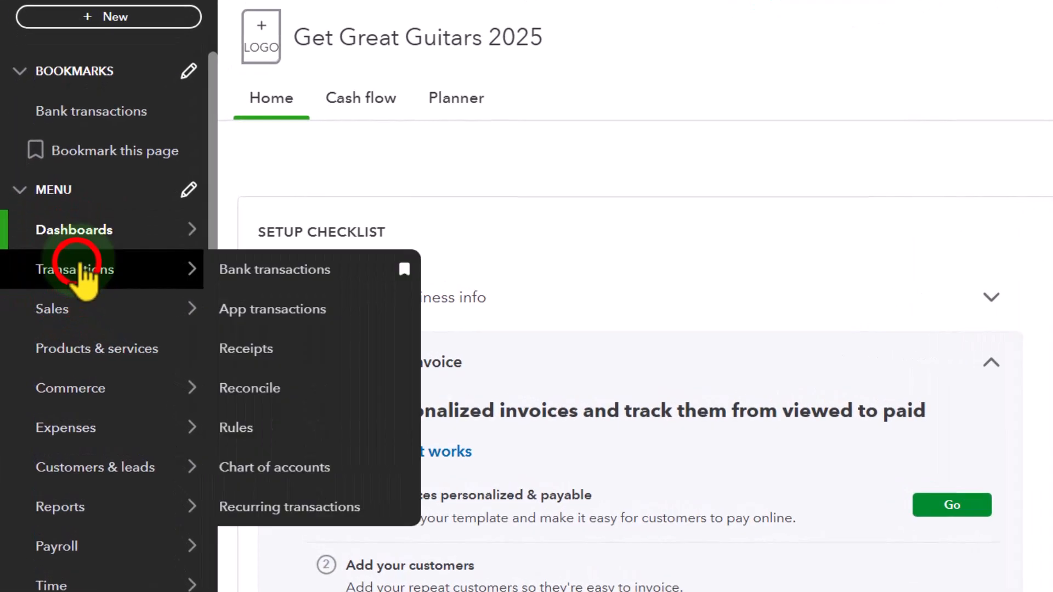
{"action": "left_click", "coordinate": [61, 277]}
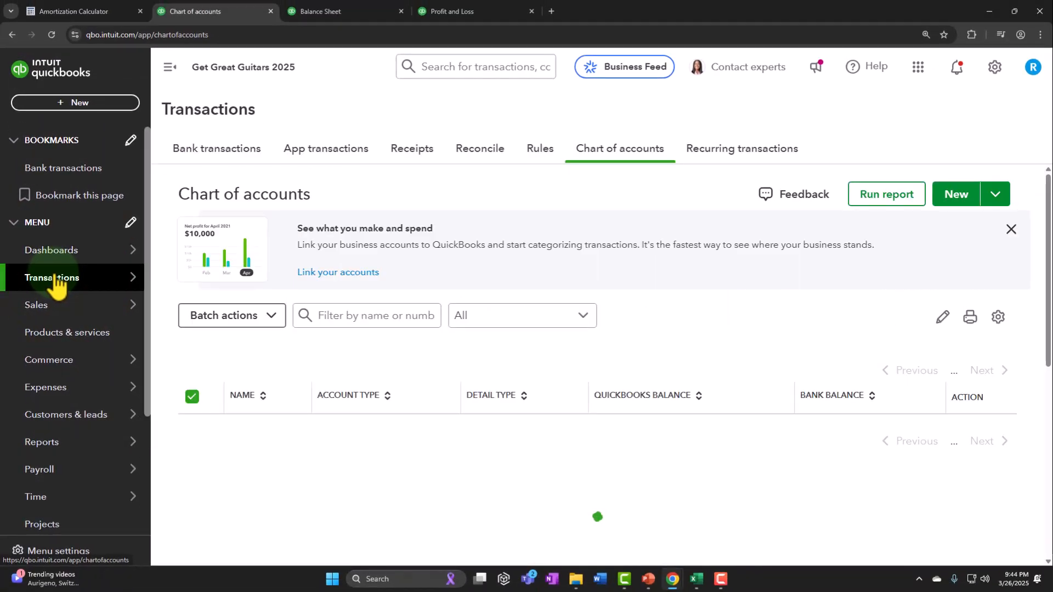
{"action": "left_click", "coordinate": [204, 156]}
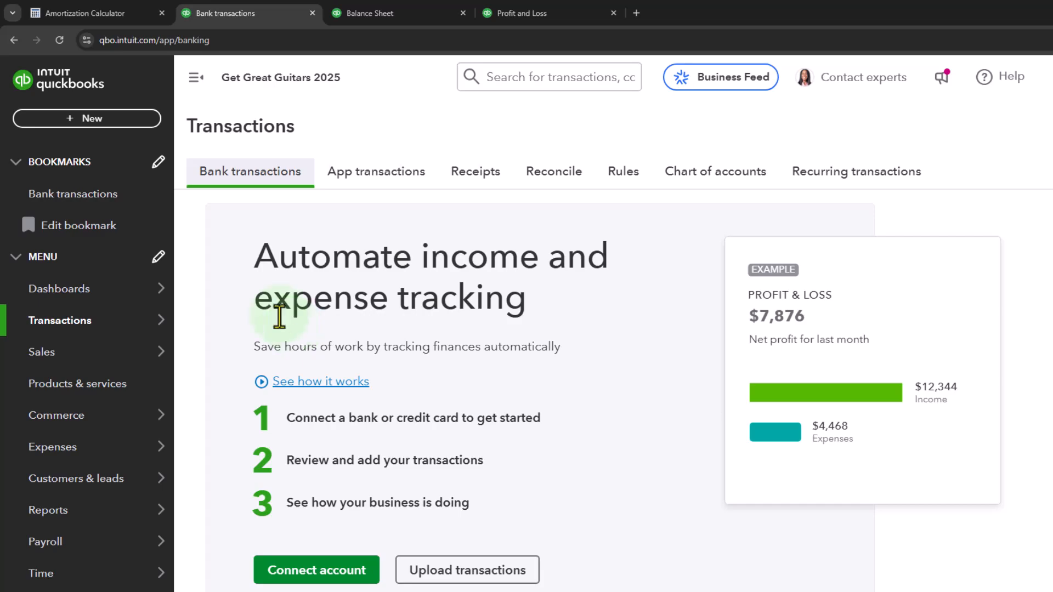
Step: Start a new expense and choose the existing vendor Chase as the payee
{"action": "left_click", "coordinate": [96, 117]}
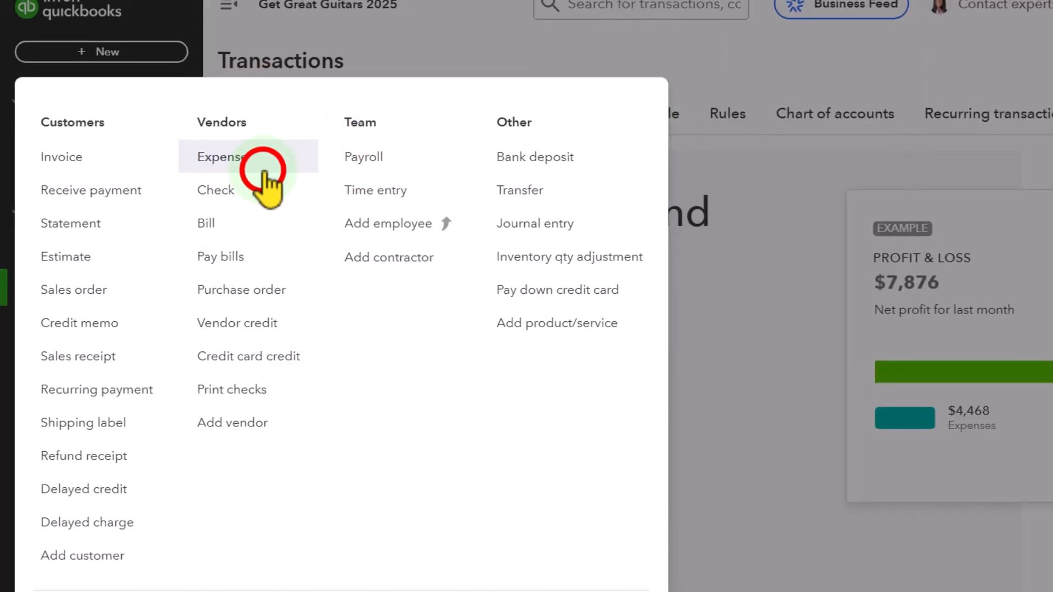
{"action": "left_click", "coordinate": [266, 168]}
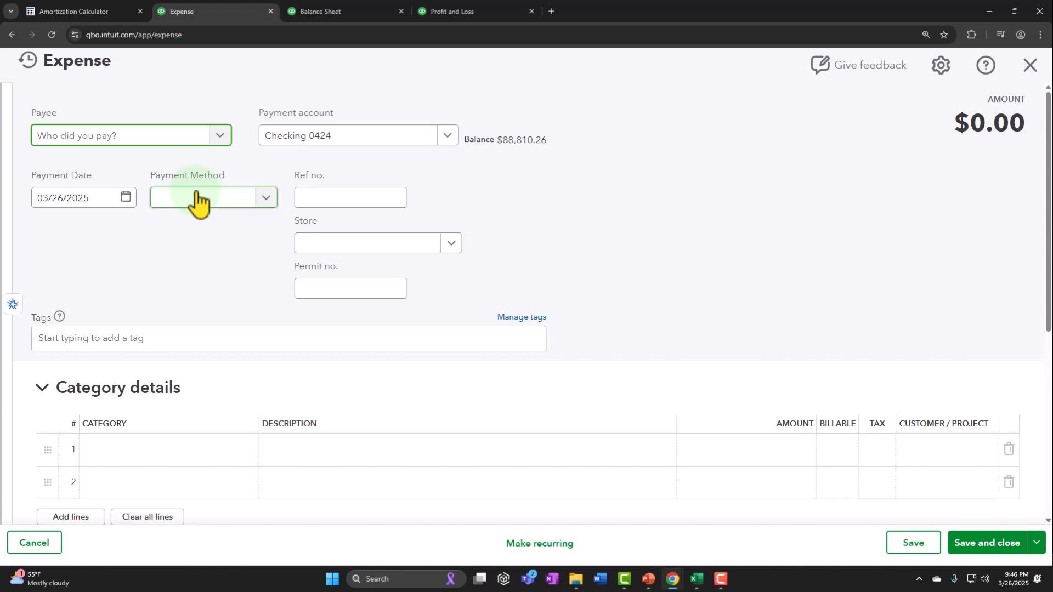
{"action": "type", "text": "Chas"}
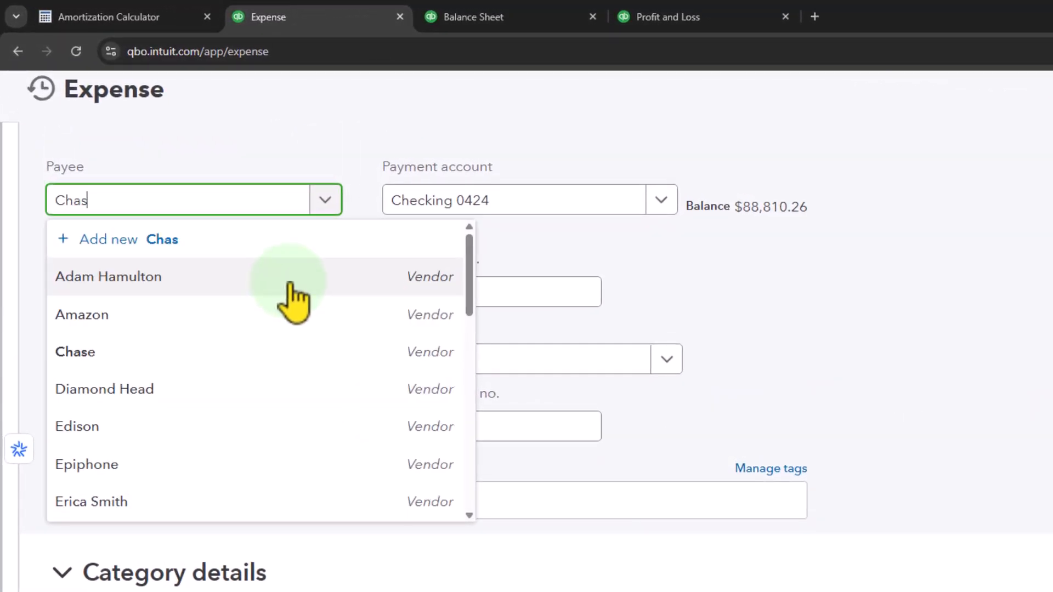
{"action": "type", "text": "e"}
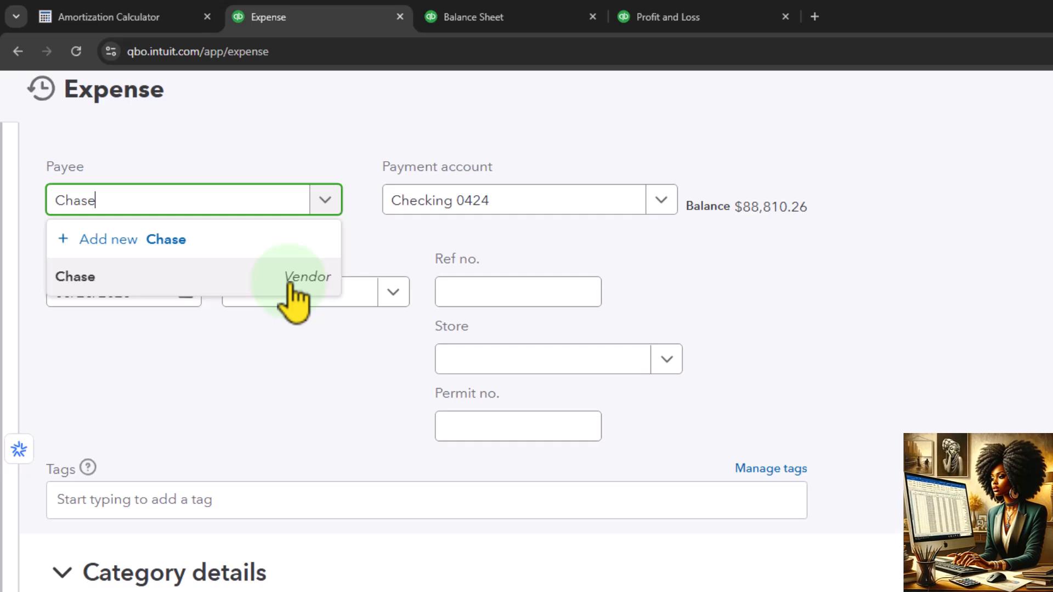
{"action": "left_click", "coordinate": [288, 281]}
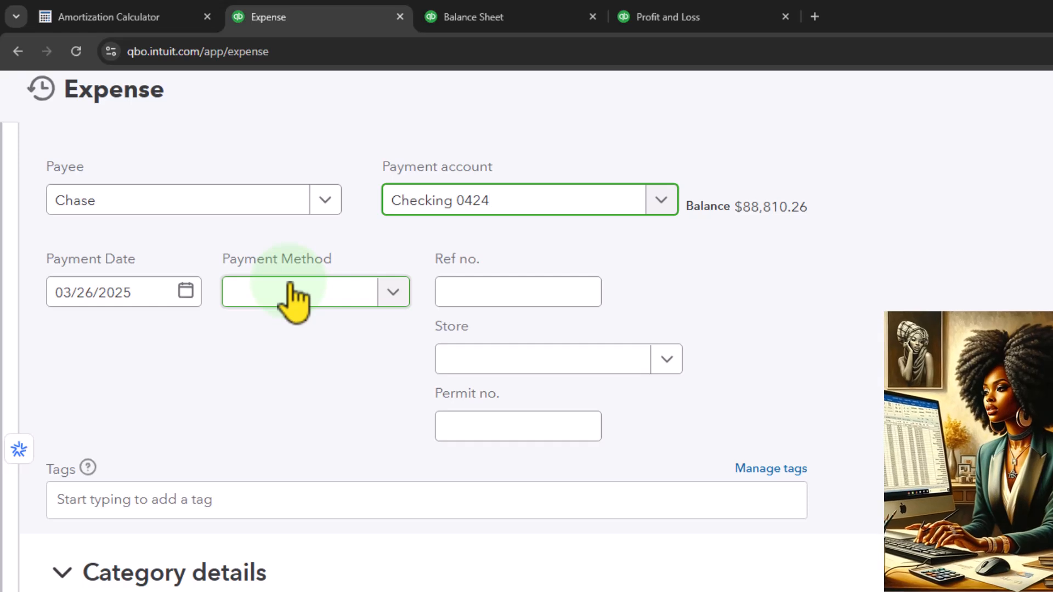
Step: Keep the default checking payment account and set the expense's payment date to 02/02/2025
{"action": "key", "text": "Tab"}
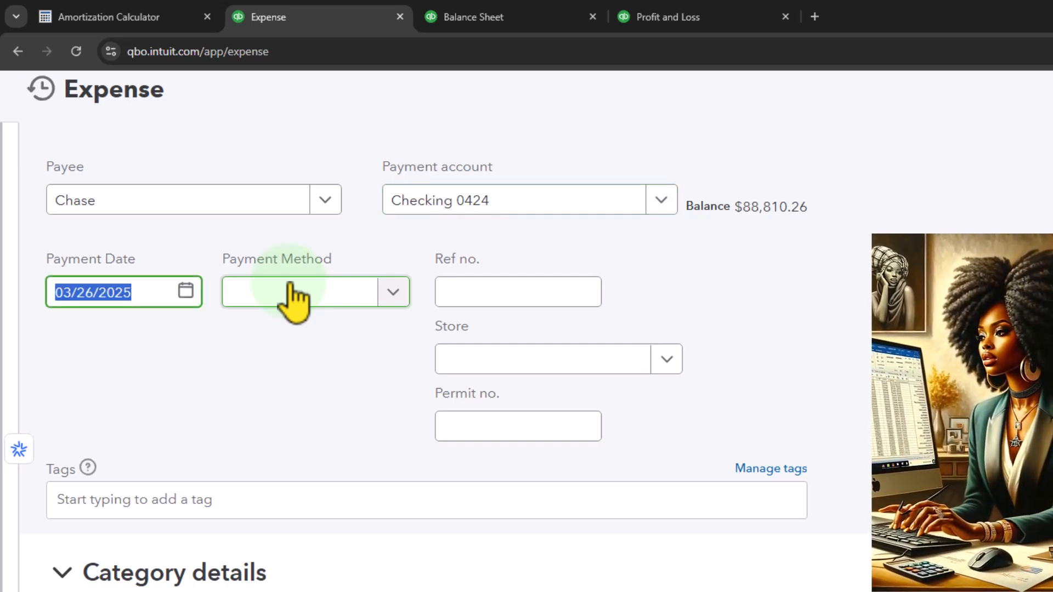
{"action": "type", "text": "02"}
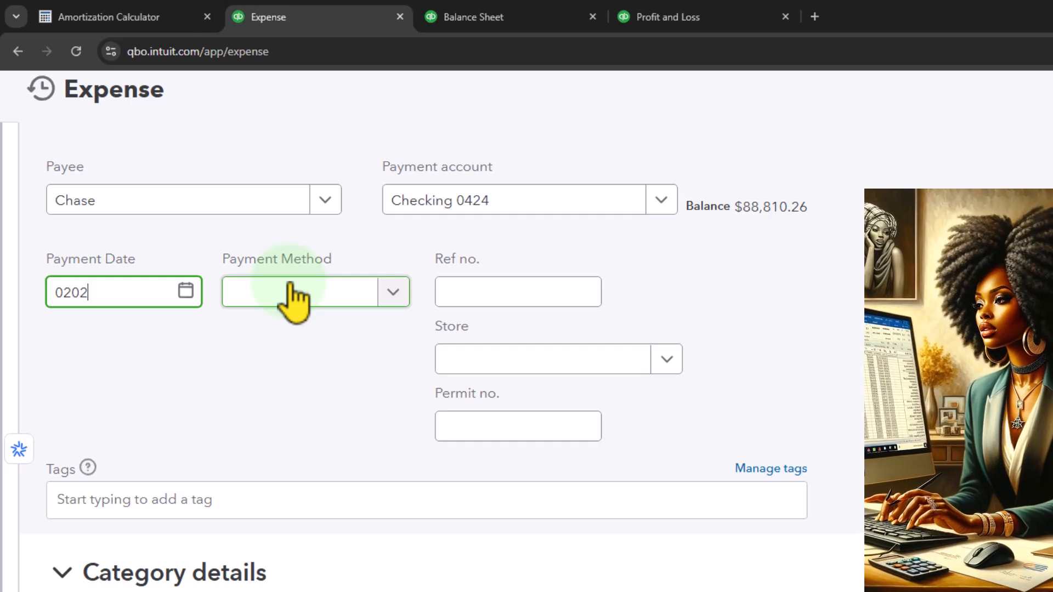
{"action": "type", "text": "/02/2025"}
{"action": "key", "text": "Tab"}
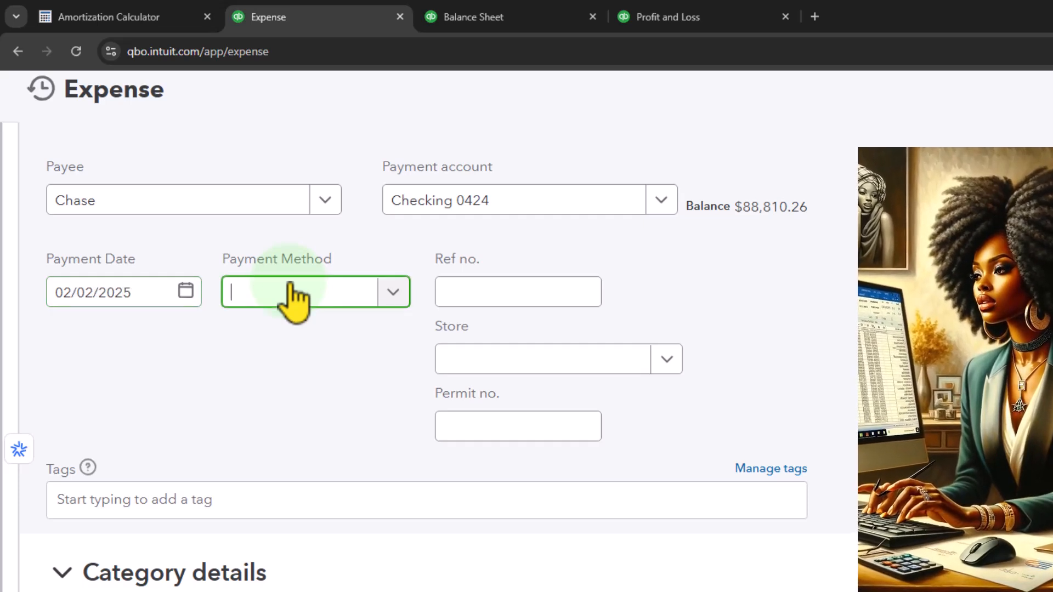
{"action": "left_click", "coordinate": [374, 294]}
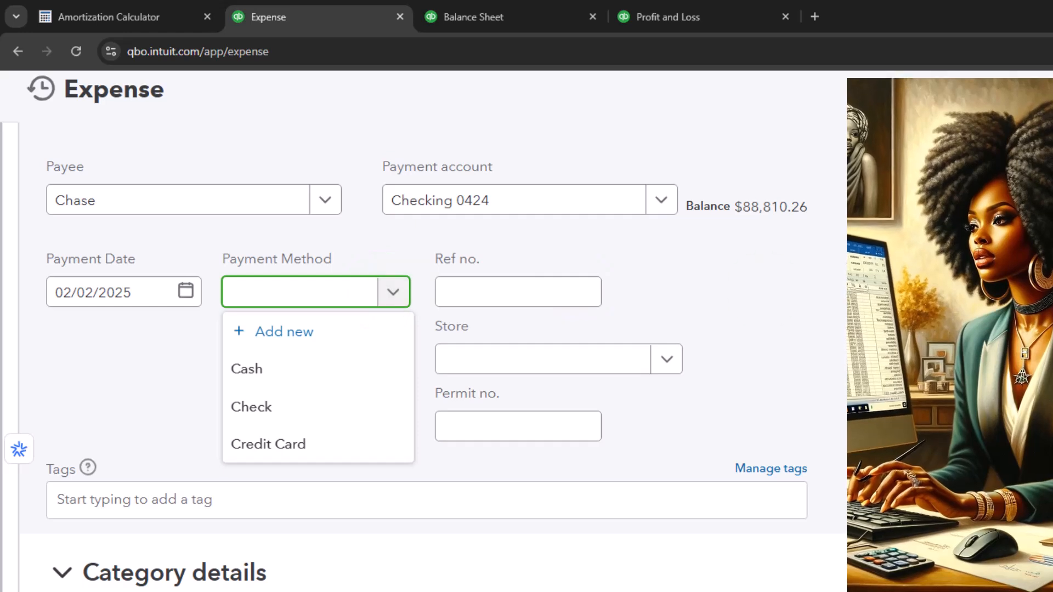
{"action": "left_click", "coordinate": [877, 269]}
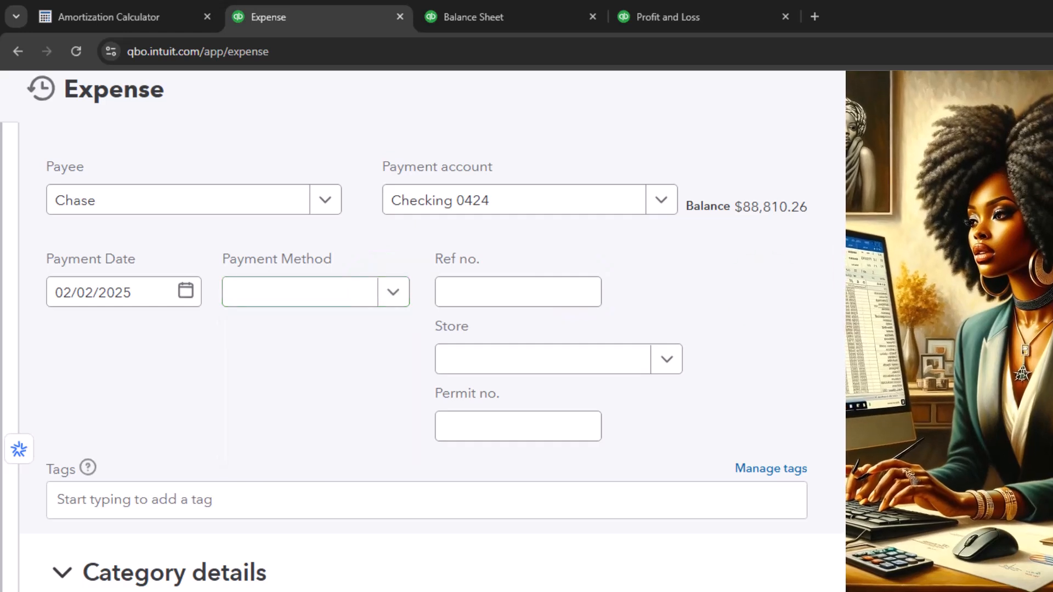
{"action": "left_click", "coordinate": [333, 298]}
{"action": "key", "text": "Tab"}
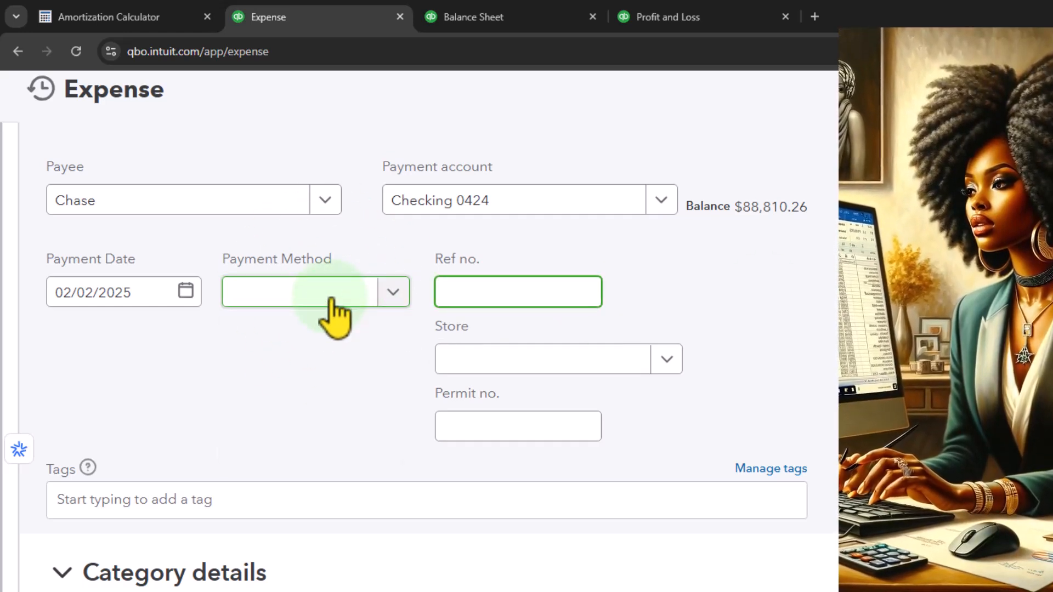
{"action": "key", "text": "Tab"}
{"action": "key", "text": "Tab"}
Step: Add a new payment method named Transfer, not marked as a credit card, and use it for the expense
{"action": "left_click", "coordinate": [378, 296]}
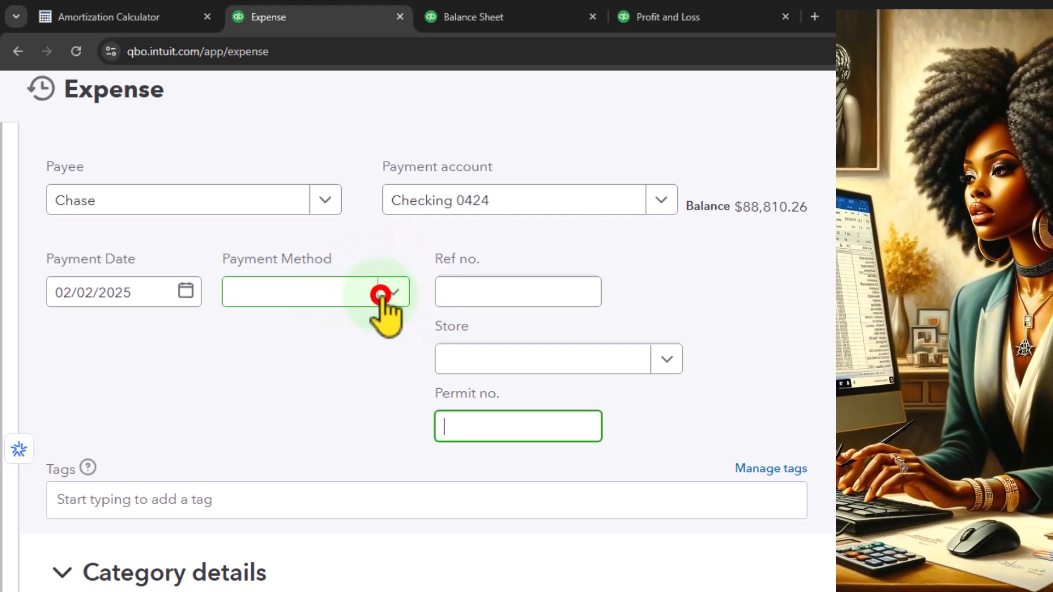
{"action": "left_click", "coordinate": [314, 330]}
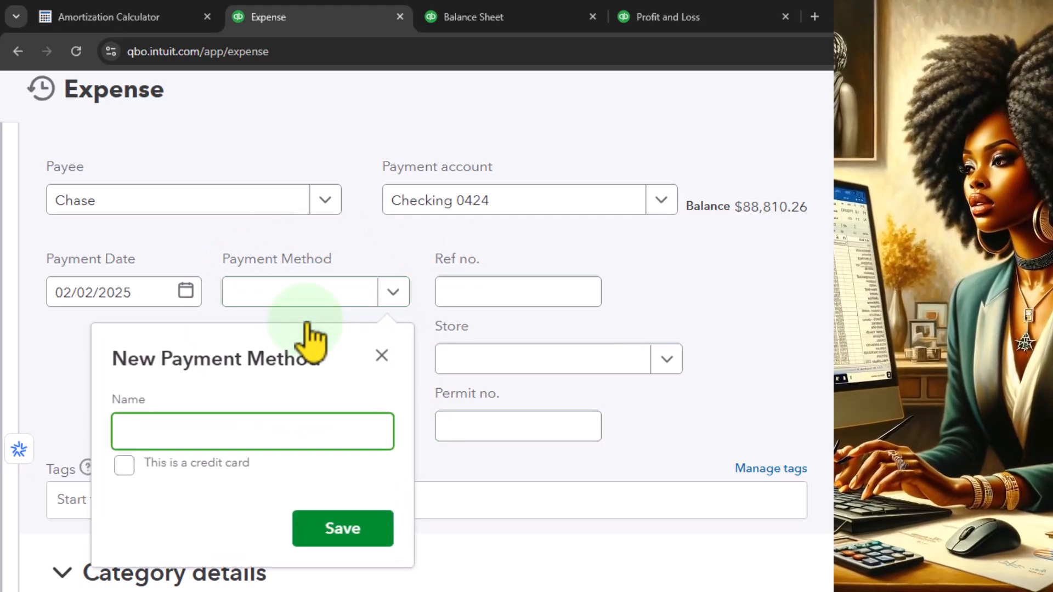
{"action": "type", "text": "Transfer"}
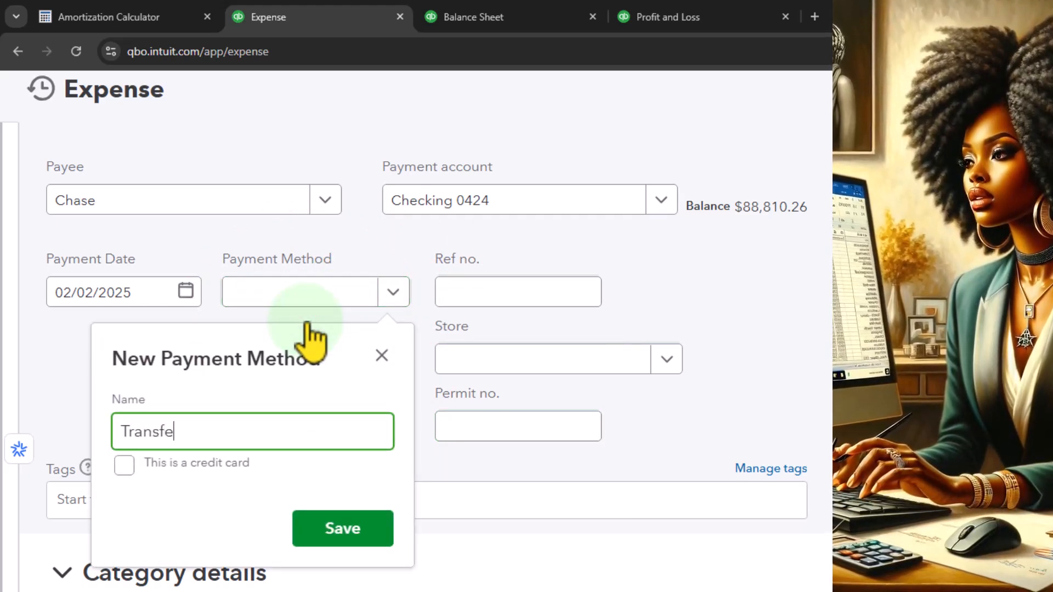
{"action": "left_click", "coordinate": [391, 527]}
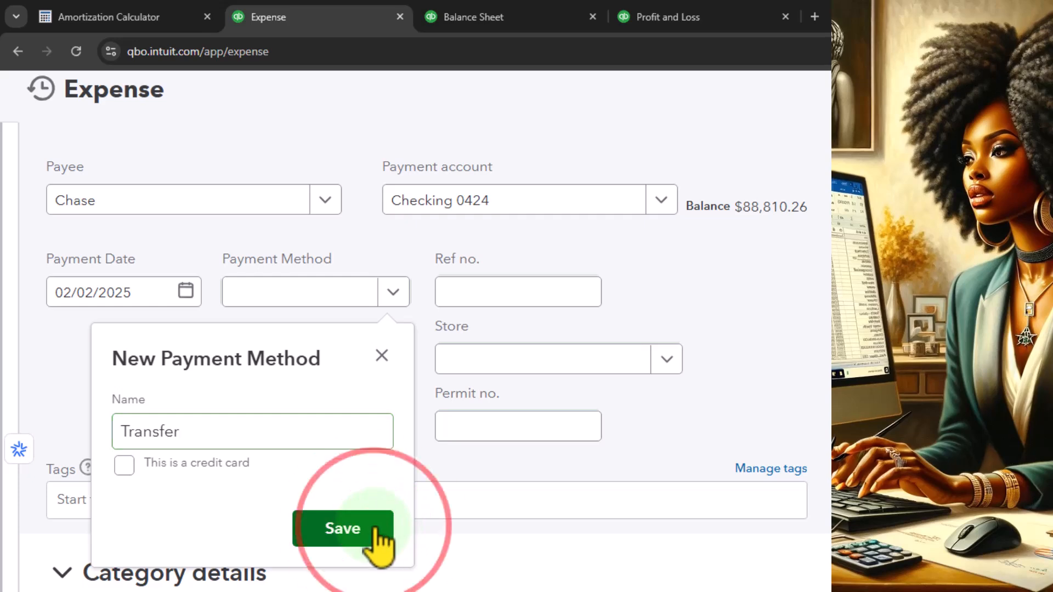
{"action": "left_click", "coordinate": [389, 291]}
{"action": "left_click", "coordinate": [389, 286]}
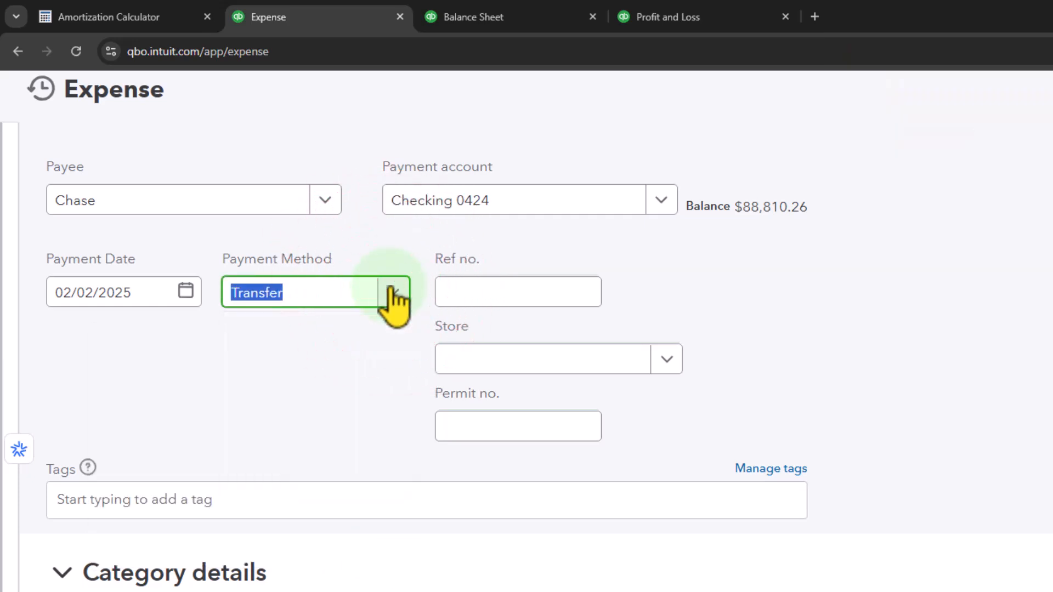
Step: Move to the first category line of the expense and switch to the Excel schedule to look up the first loan payment
{"action": "key", "text": "Tab"}
{"action": "key", "text": "Tab"}
{"action": "key", "text": "Tab"}
{"action": "key", "text": "Tab"}
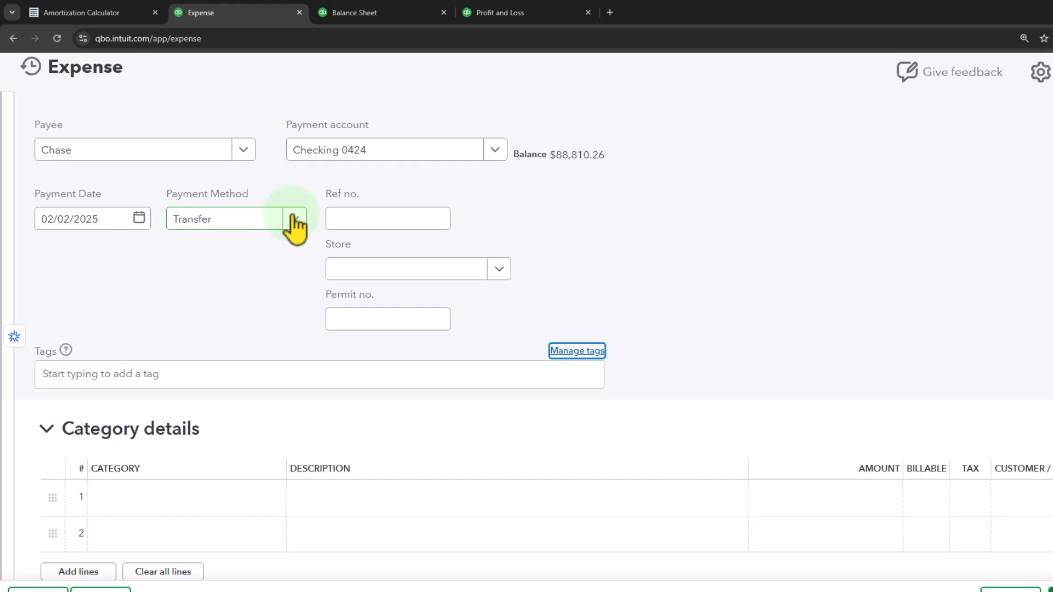
{"action": "key", "text": "Tab"}
{"action": "key", "text": "Tab"}
{"action": "key", "text": "Tab"}
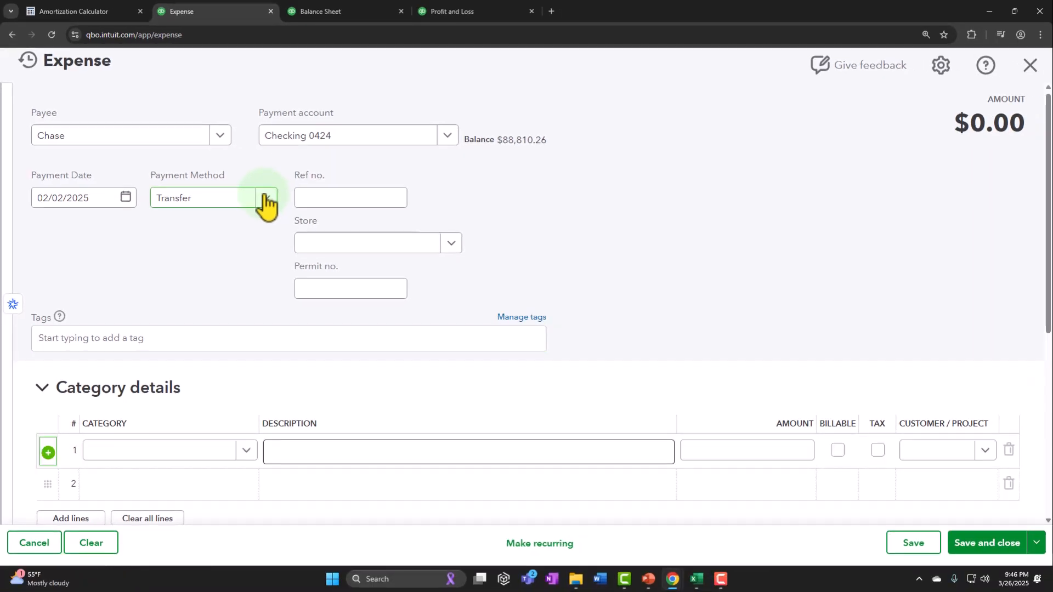
{"action": "scroll", "coordinate": [266, 206], "scroll_direction": "down", "scroll_amount": 2}
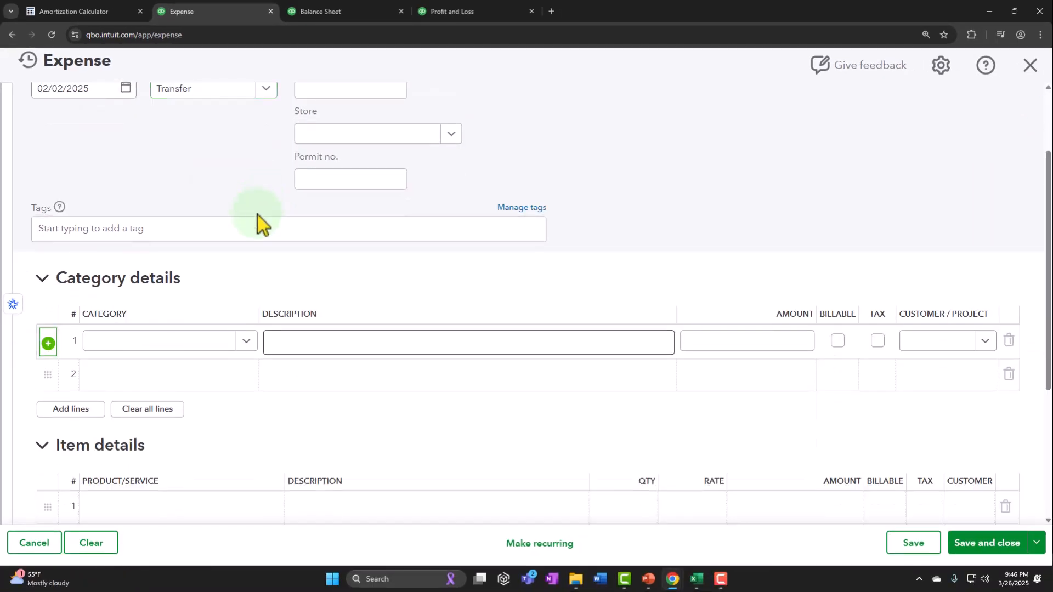
{"action": "left_click", "coordinate": [697, 579]}
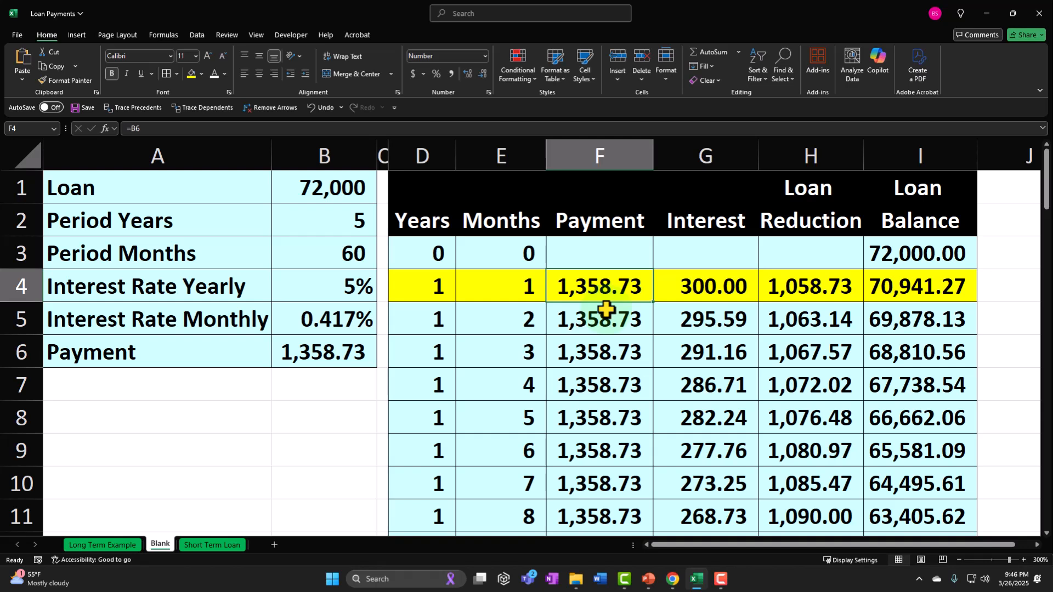
Step: Examine how the month 1 payment splits between interest and loan reduction in the schedule, and return to the QuickBooks expense
{"action": "left_click", "coordinate": [588, 291]}
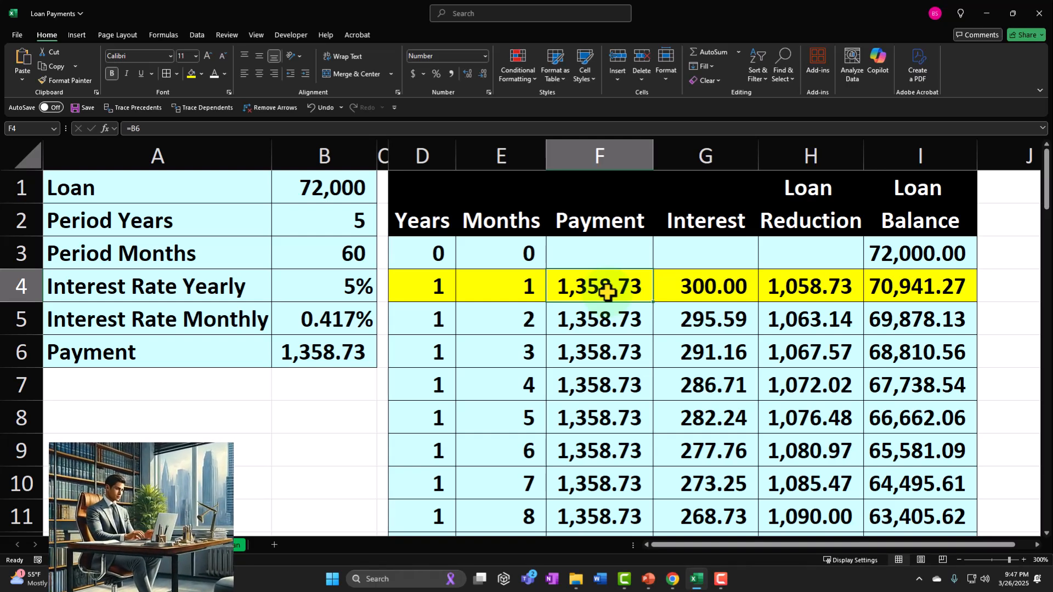
{"action": "left_click", "coordinate": [692, 286]}
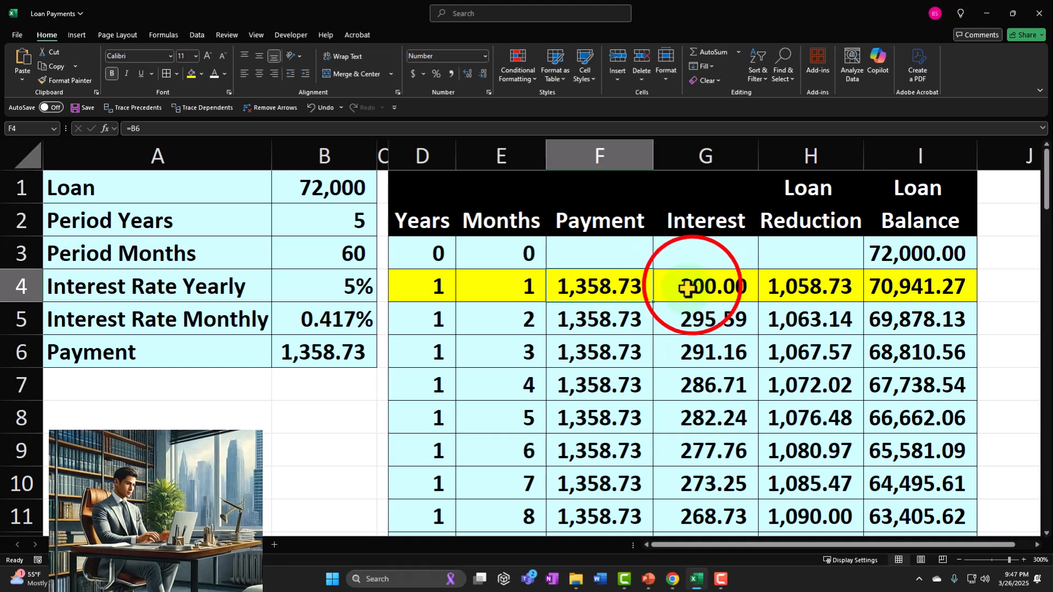
{"action": "left_click_drag", "start_coordinate": [753, 283], "coordinate": [764, 283]}
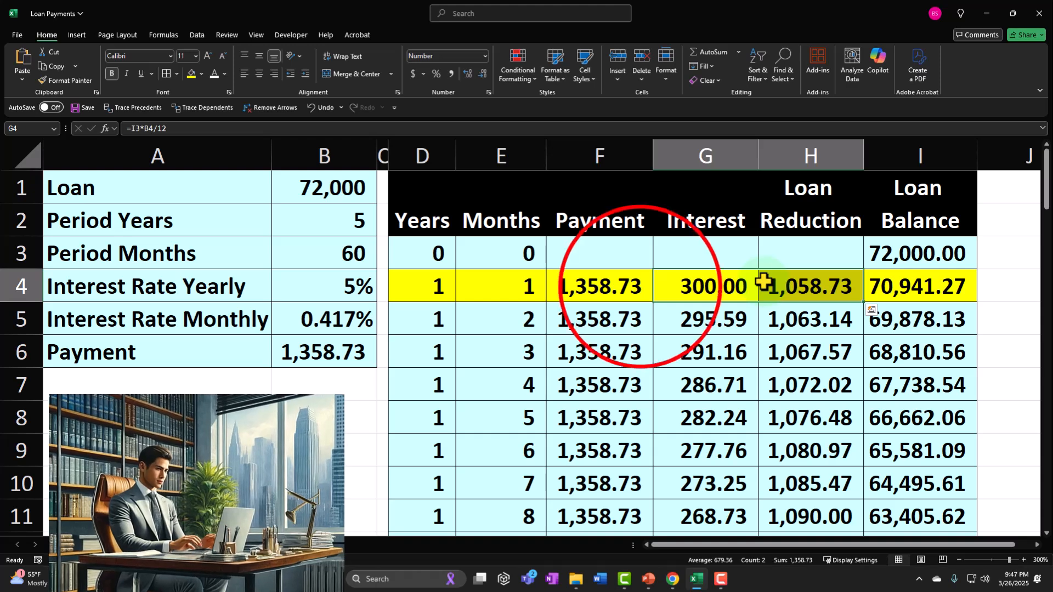
{"action": "left_click", "coordinate": [640, 287]}
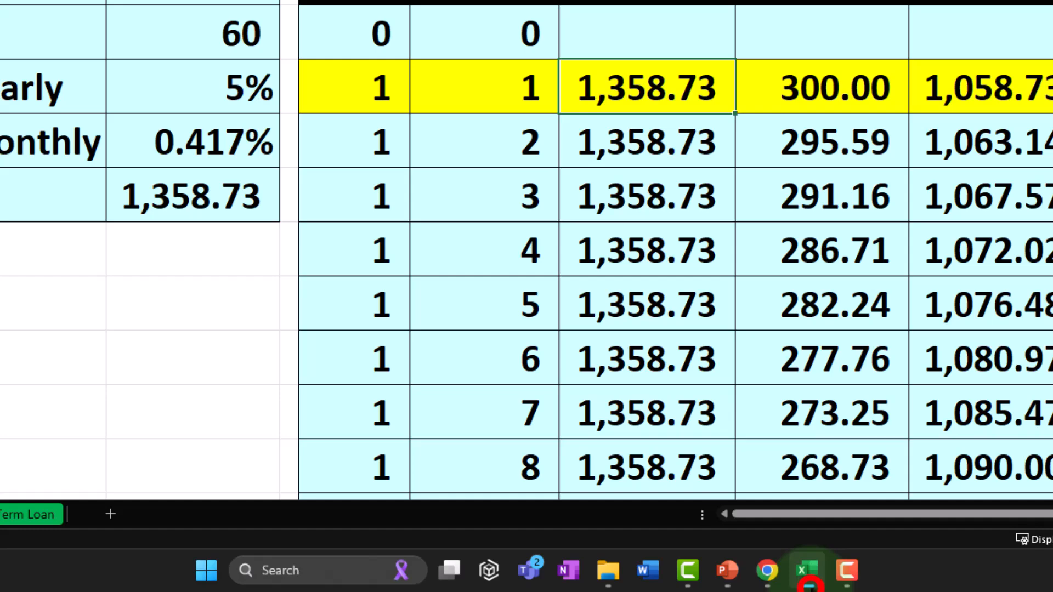
{"action": "left_click", "coordinate": [696, 579]}
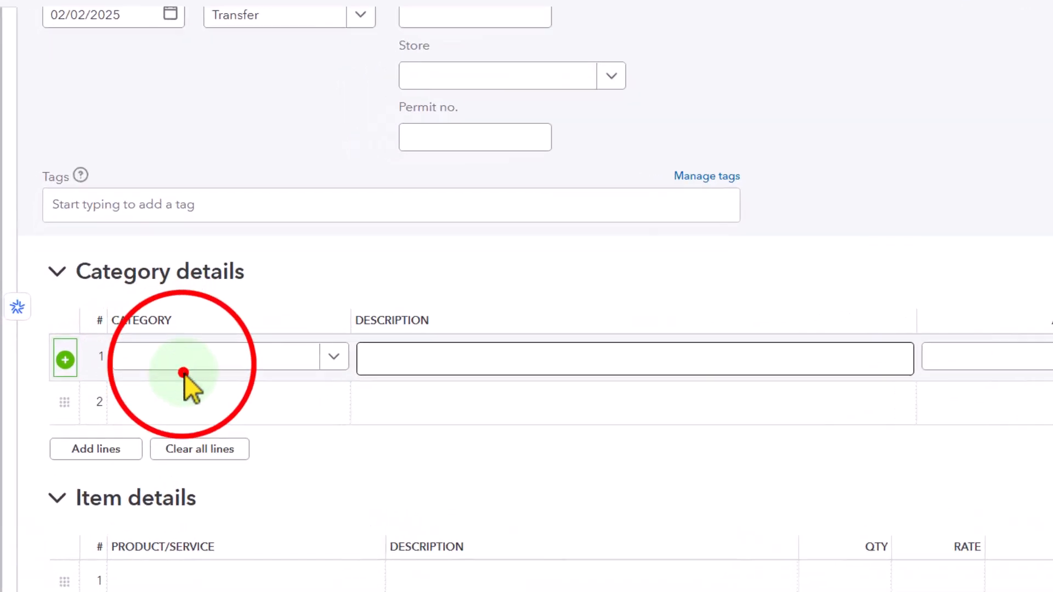
Step: Set the category of the expense's first line to Loan Payable
{"action": "left_click", "coordinate": [180, 359]}
{"action": "type", "text": ";pa"}
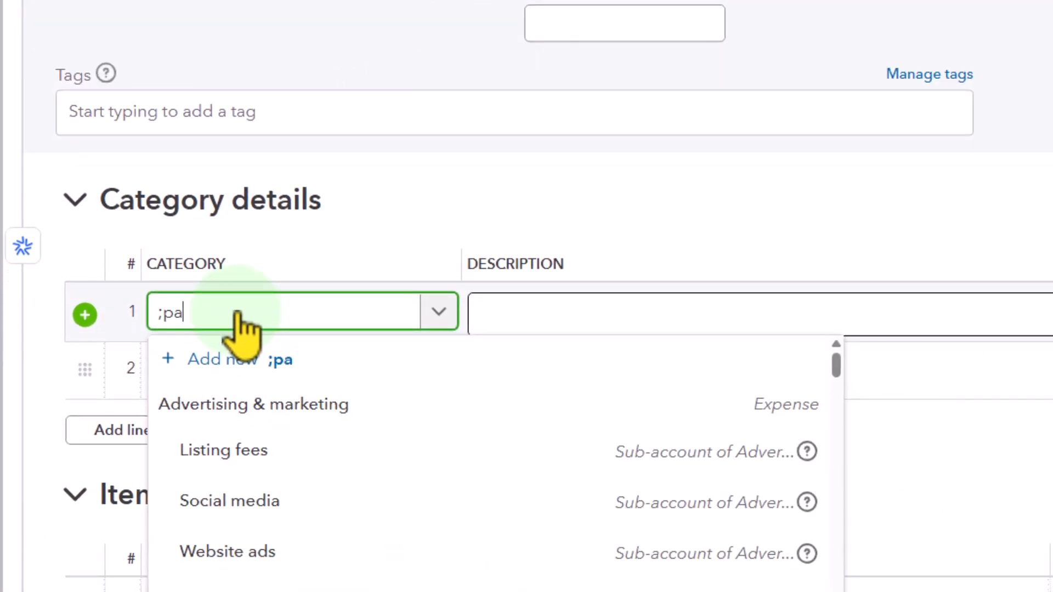
{"action": "type", "text": "m"}
{"action": "key", "text": "BackSpace"}
{"action": "key", "text": "BackSpace"}
{"action": "key", "text": "BackSpace"}
{"action": "key", "text": "BackSpace"}
{"action": "type", "text": "loan pa"}
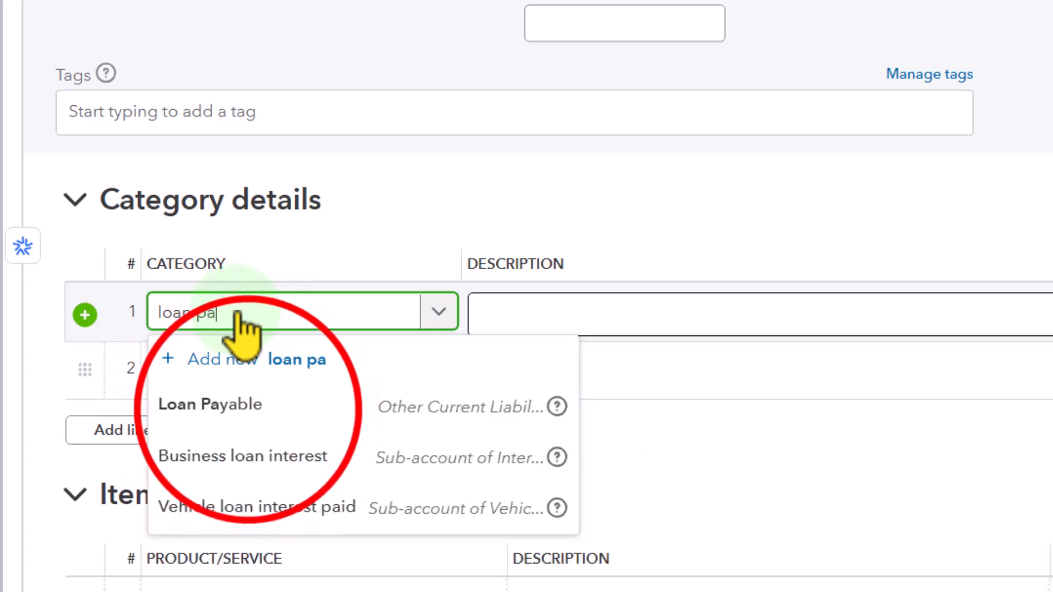
{"action": "left_click", "coordinate": [242, 407]}
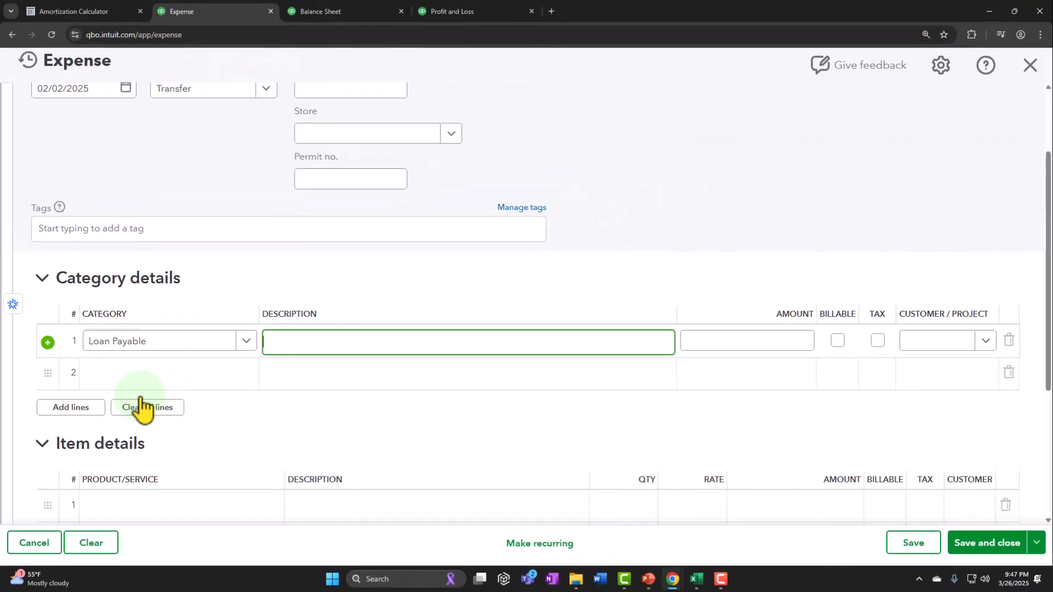
Step: Enter "1st payment" as the description of the Loan Payable line
{"action": "key", "text": "Tab"}
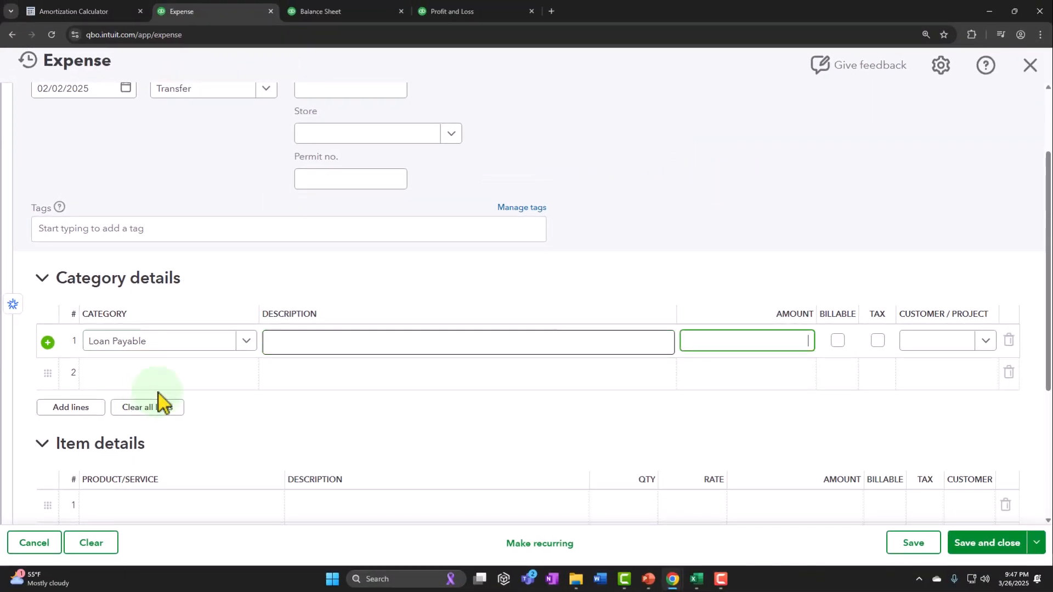
{"action": "left_click", "coordinate": [314, 347]}
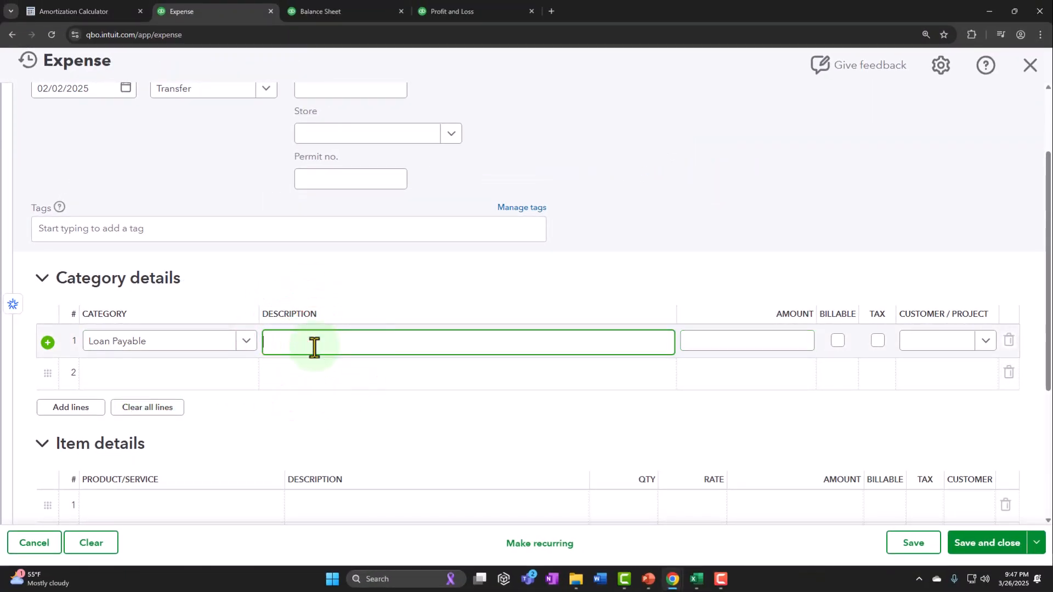
{"action": "type", "text": "1st paymen"}
{"action": "key", "text": "Tab"}
Step: Look up the month 1 loan reduction in the Excel schedule and enter 1,058.73 as the Loan Payable line's amount
{"action": "left_click", "coordinate": [696, 579]}
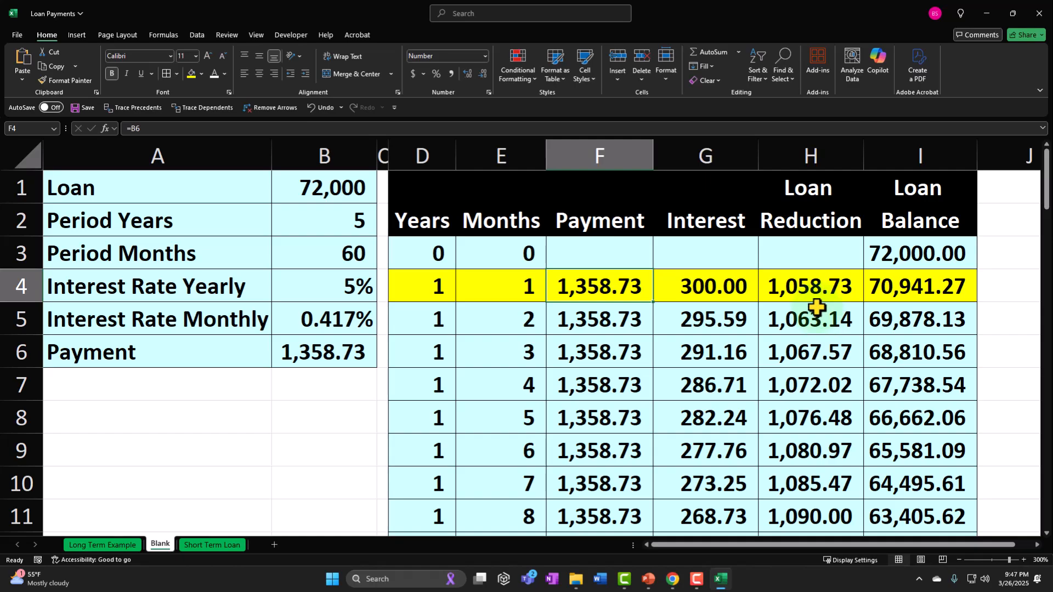
{"action": "left_click", "coordinate": [985, 13]}
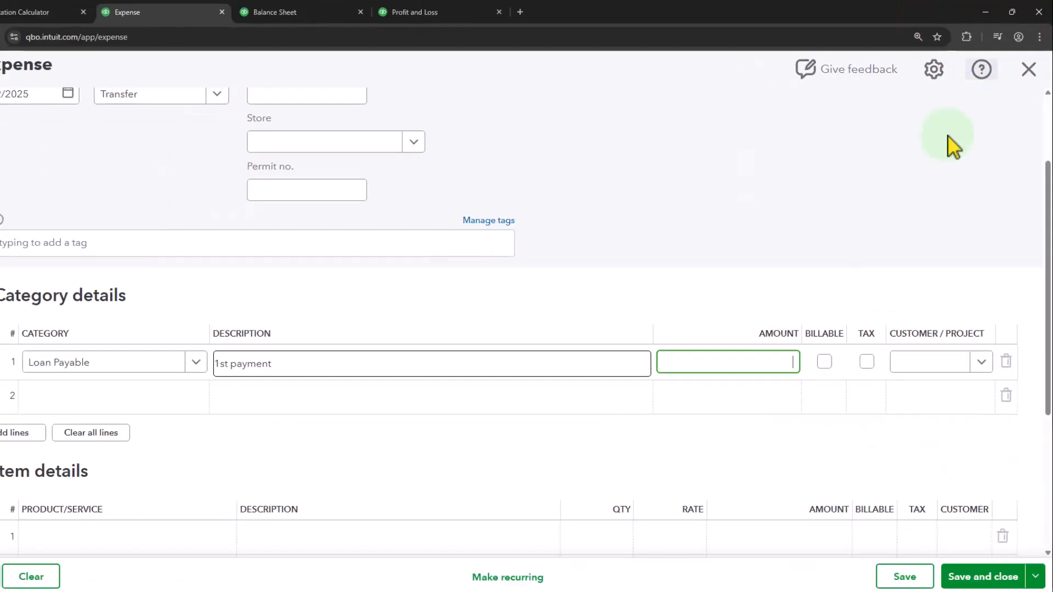
{"action": "left_click", "coordinate": [747, 372]}
{"action": "type", "text": "1,05"}
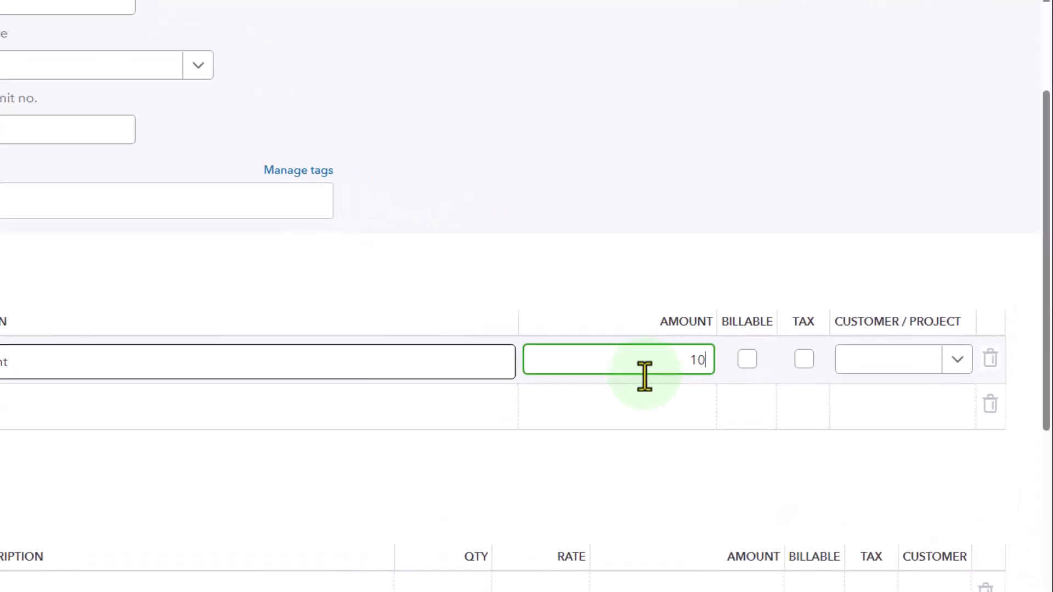
{"action": "type", "text": "8.73"}
{"action": "key", "text": "Tab"}
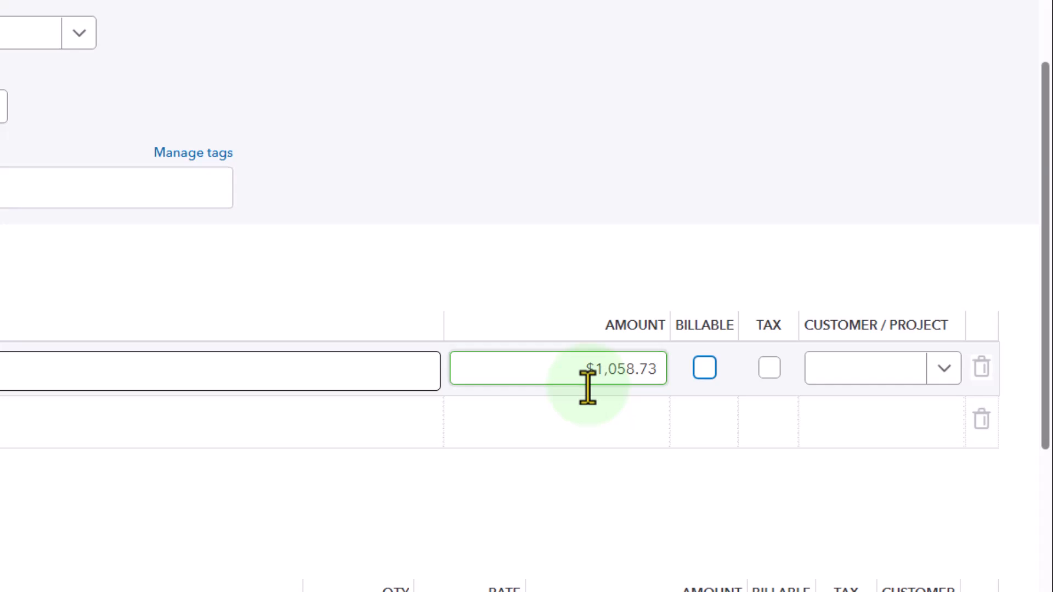
Step: Move to the second category line of the expense and set its category to Interest paid
{"action": "key", "text": "Tab"}
{"action": "key", "text": "Tab"}
{"action": "key", "text": "Tab"}
{"action": "key", "text": "Tab"}
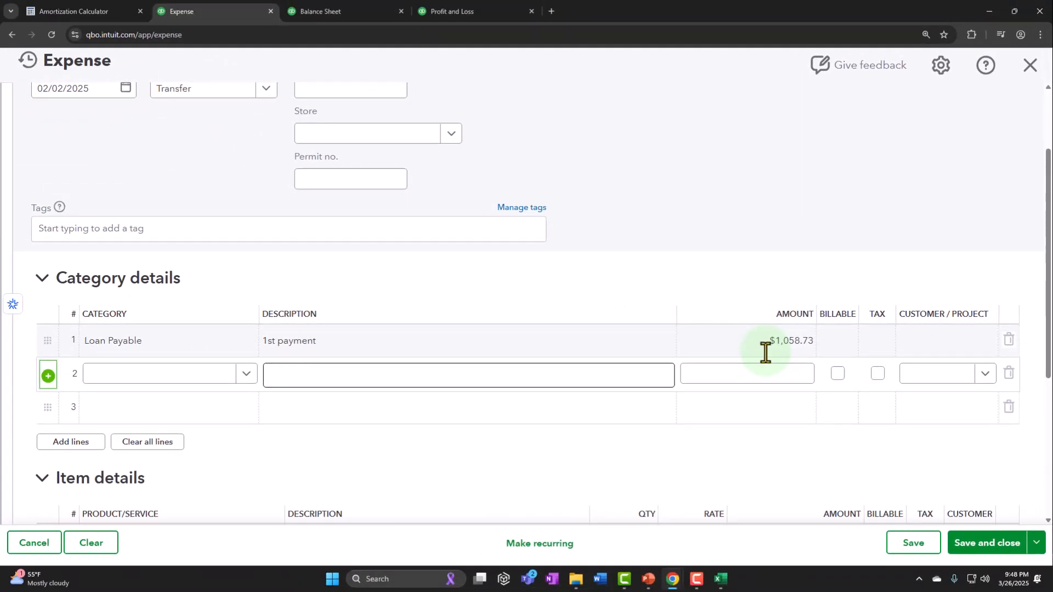
{"action": "key", "text": "shift+Tab"}
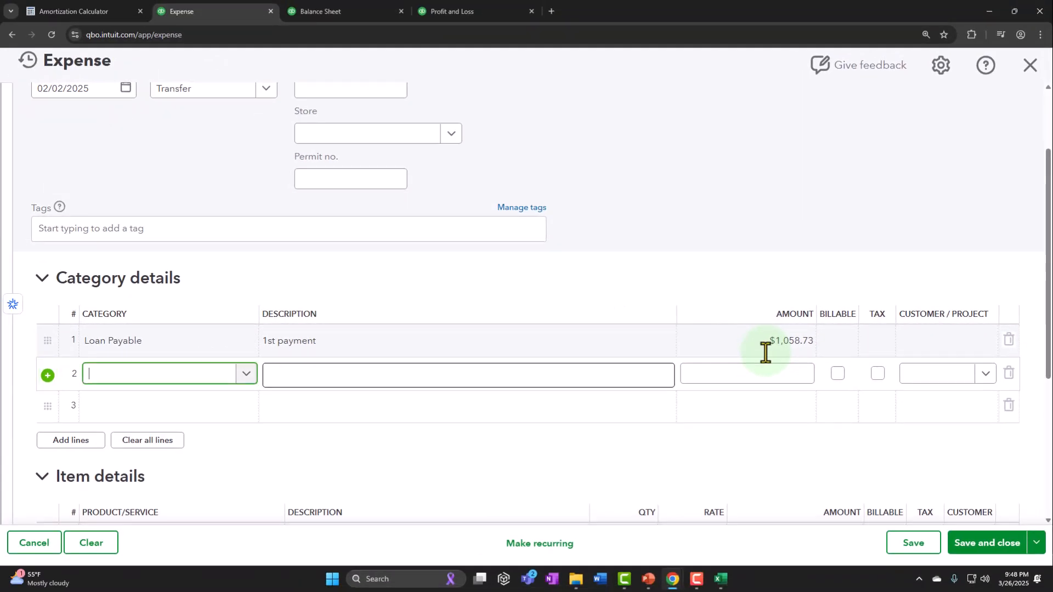
{"action": "type", "text": "Interest"}
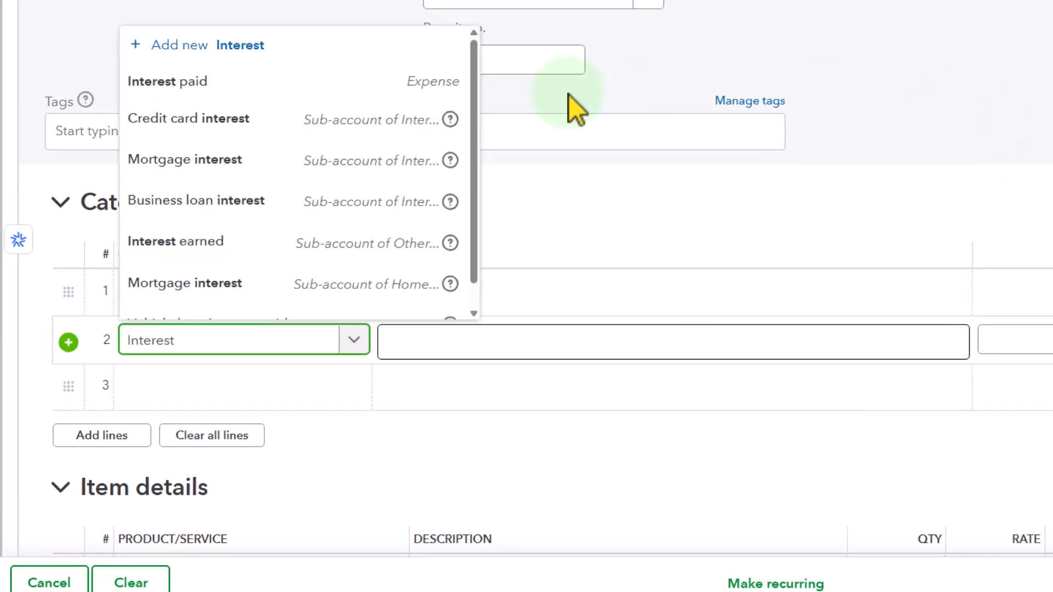
{"action": "left_click", "coordinate": [228, 85]}
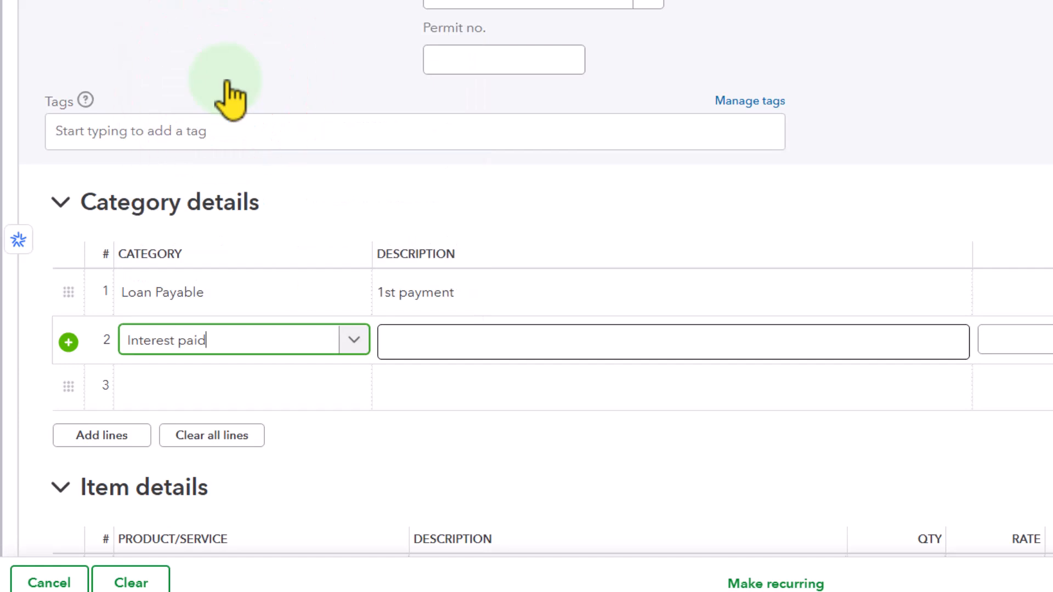
Step: Look up the month 1 interest in the Excel schedule and enter 300 as the Interest paid line's amount
{"action": "key", "text": "Tab"}
{"action": "key", "text": "Tab"}
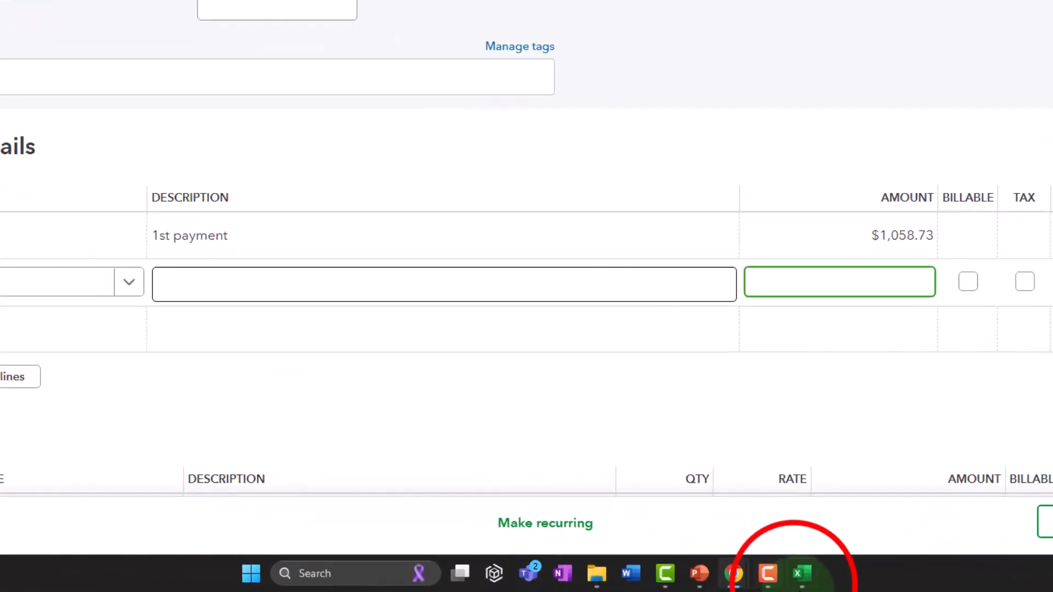
{"action": "left_click", "coordinate": [802, 573]}
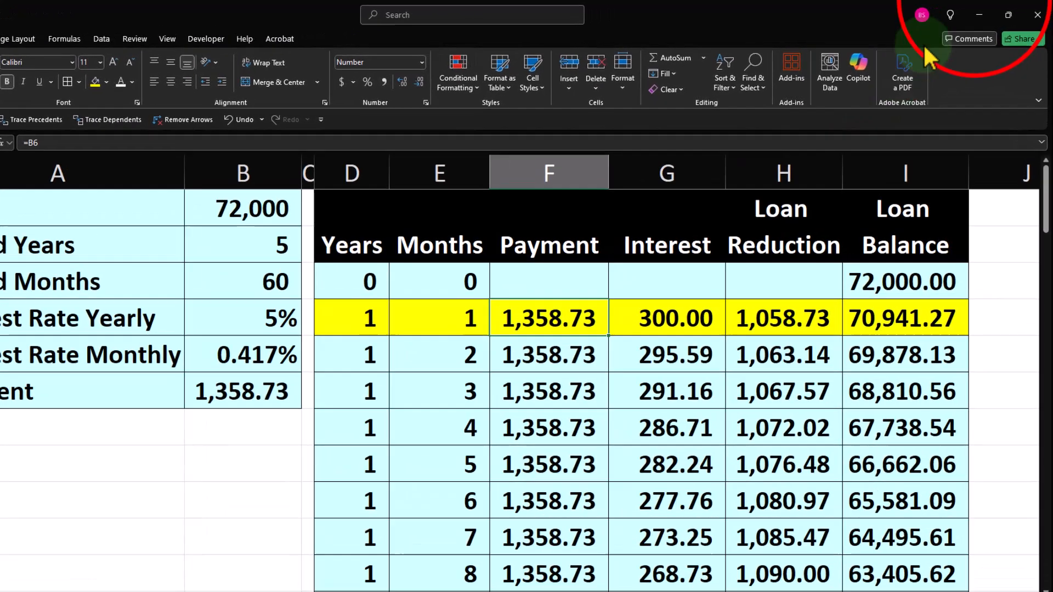
{"action": "left_click", "coordinate": [986, 13]}
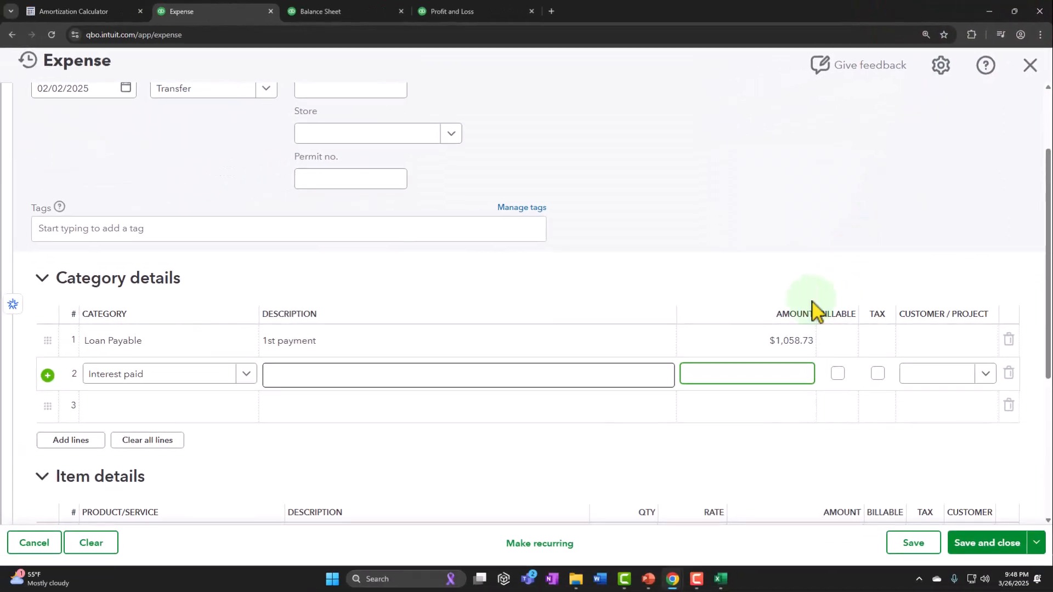
{"action": "type", "text": "300"}
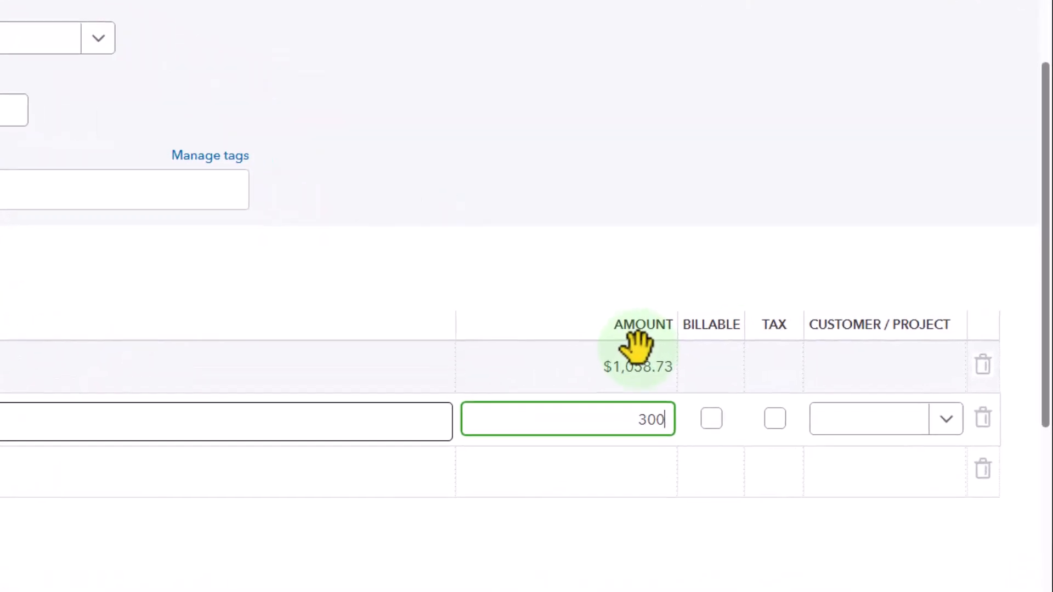
{"action": "key", "text": "Tab"}
{"action": "key", "text": "Tab"}
{"action": "key", "text": "Tab"}
{"action": "key", "text": "Tab"}
{"action": "key", "text": "Tab"}
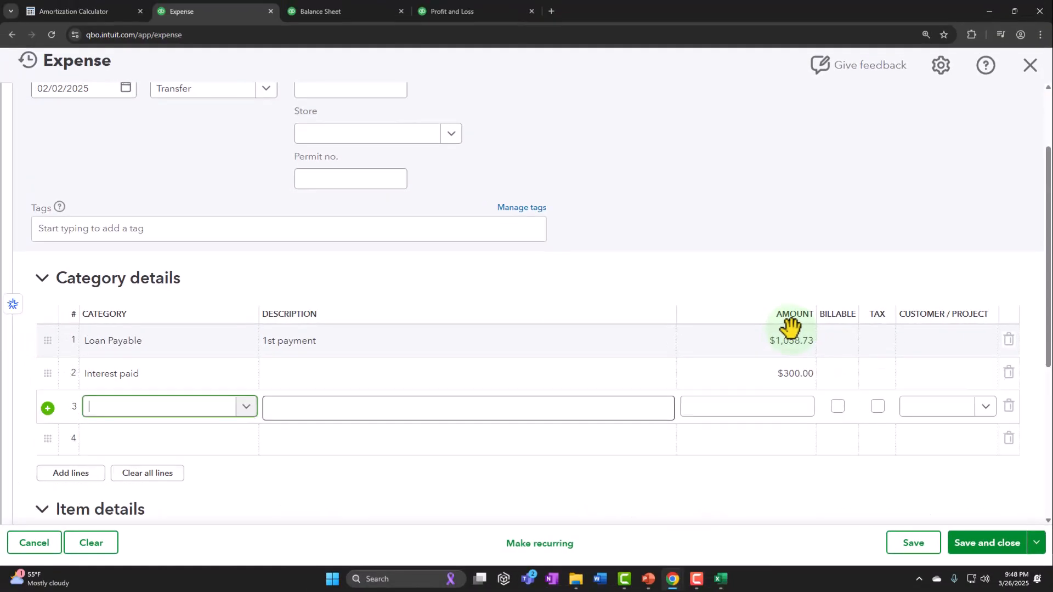
Step: Compare the expense total with the month 1 payment in the Excel schedule, and save and close the expense
{"action": "scroll", "coordinate": [790, 326], "scroll_direction": "down", "scroll_amount": 2}
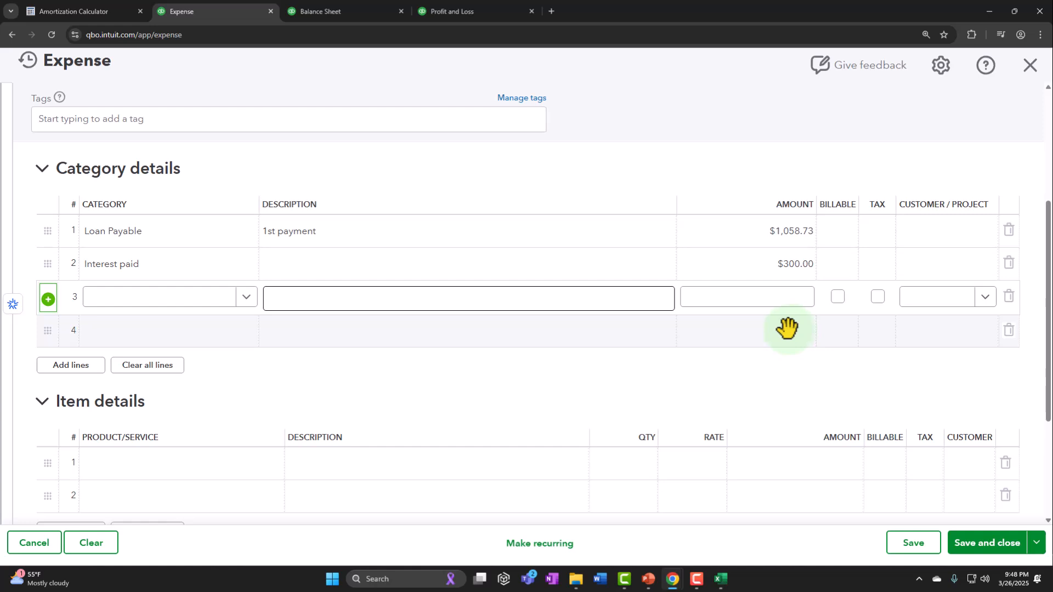
{"action": "left_click", "coordinate": [44, 402]}
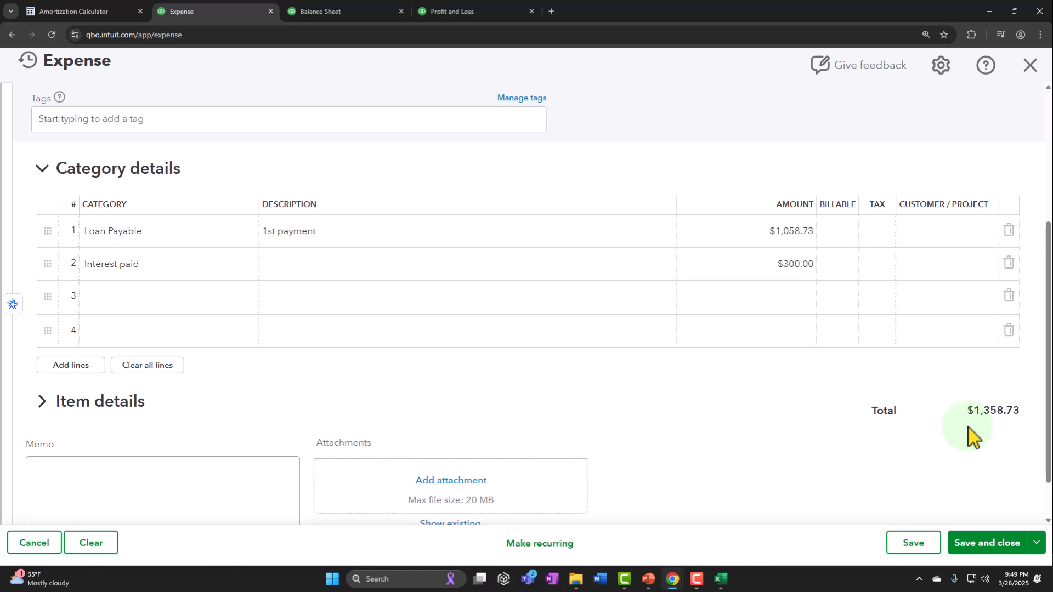
{"action": "left_click", "coordinate": [720, 579]}
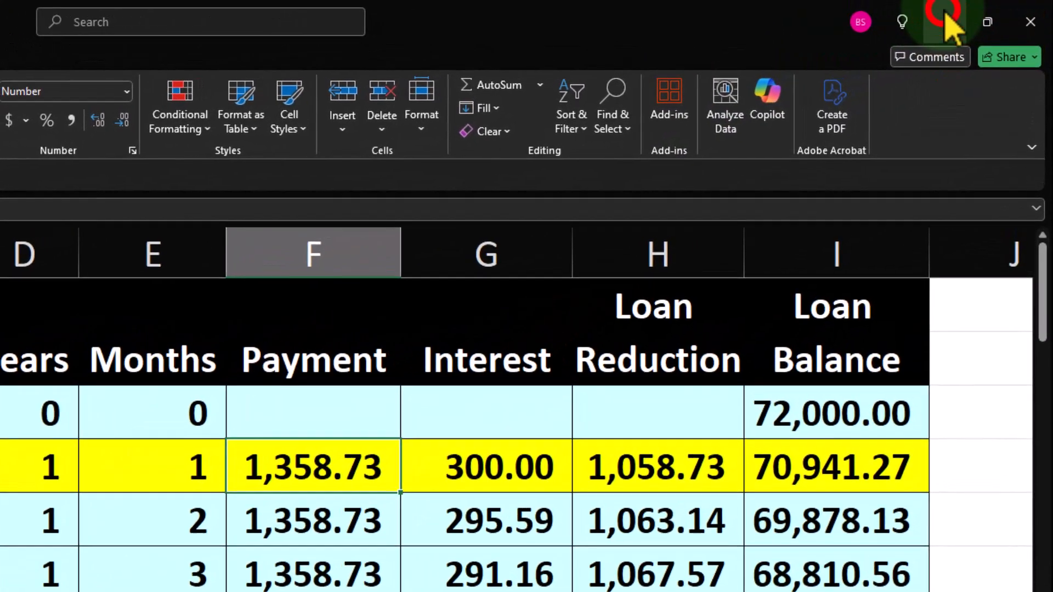
{"action": "left_click", "coordinate": [946, 21]}
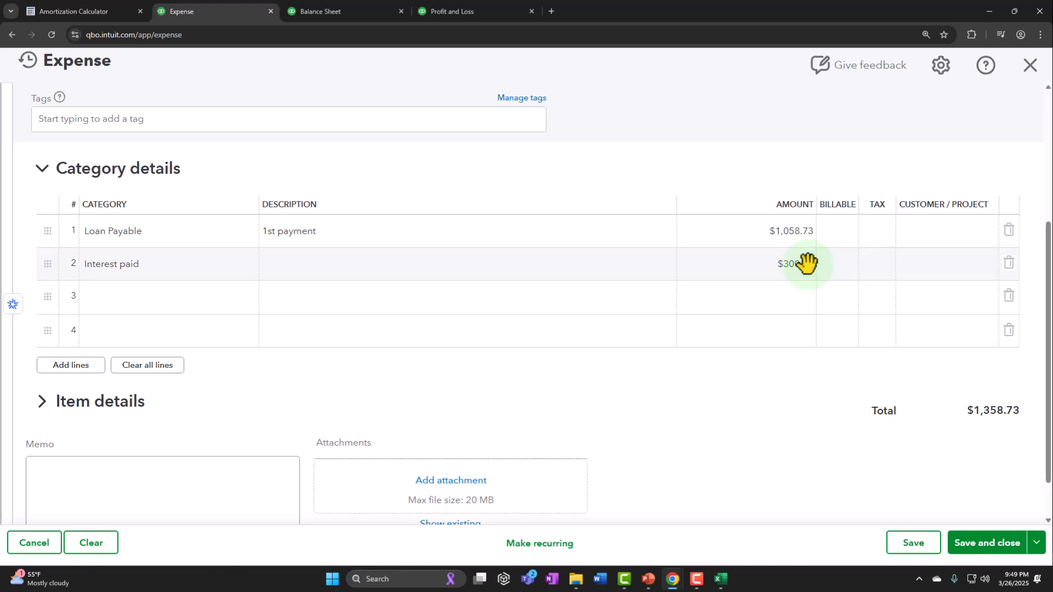
{"action": "left_click", "coordinate": [986, 543]}
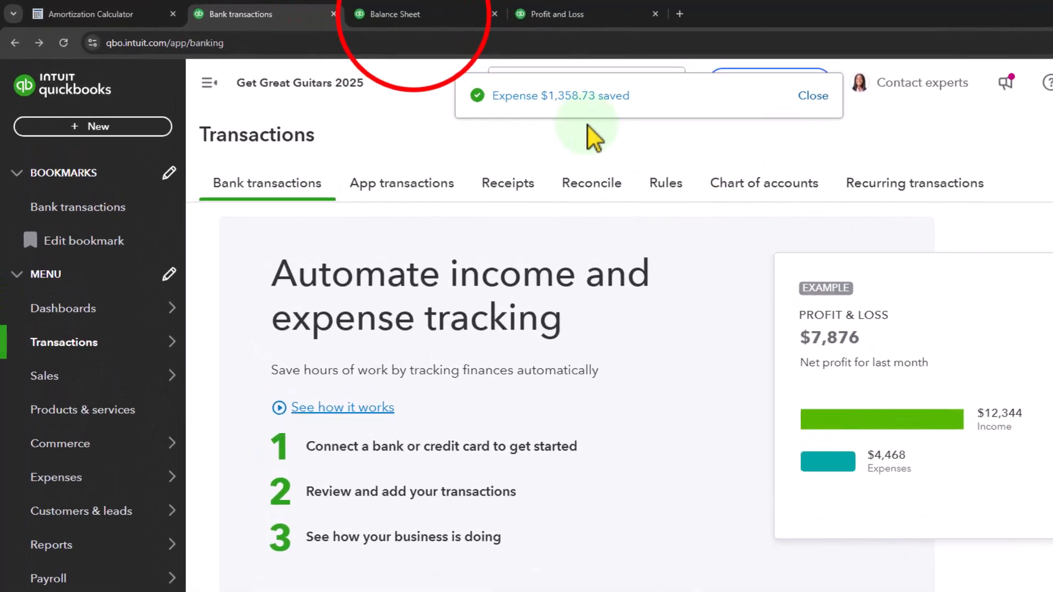
Step: Refresh the Balance Sheet report and examine the February 2025 balances of the checking account and Loan Payable
{"action": "left_click", "coordinate": [329, 11]}
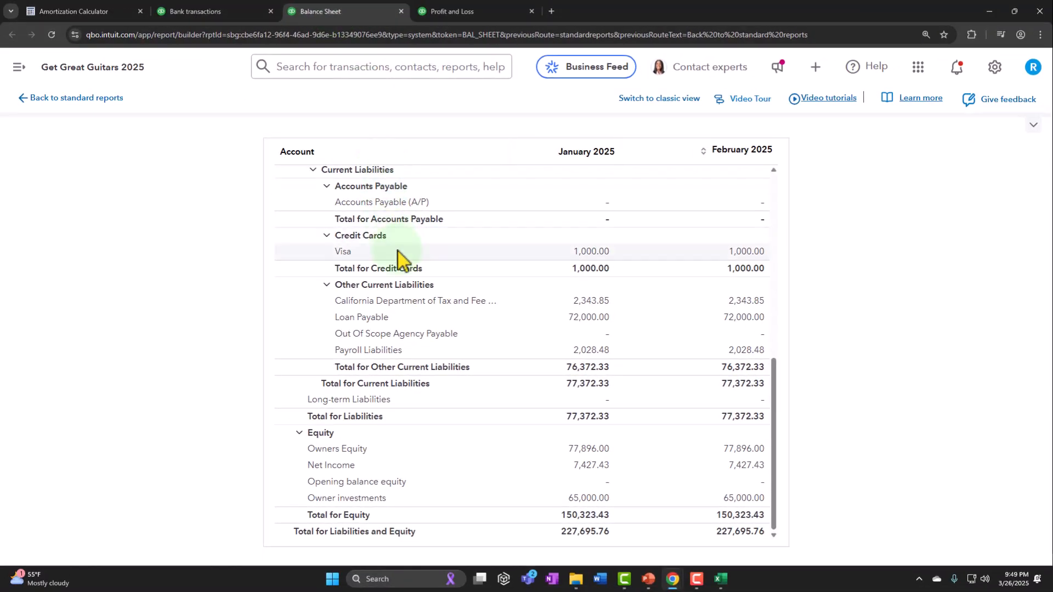
{"action": "scroll", "coordinate": [488, 323], "scroll_direction": "up", "scroll_amount": 8}
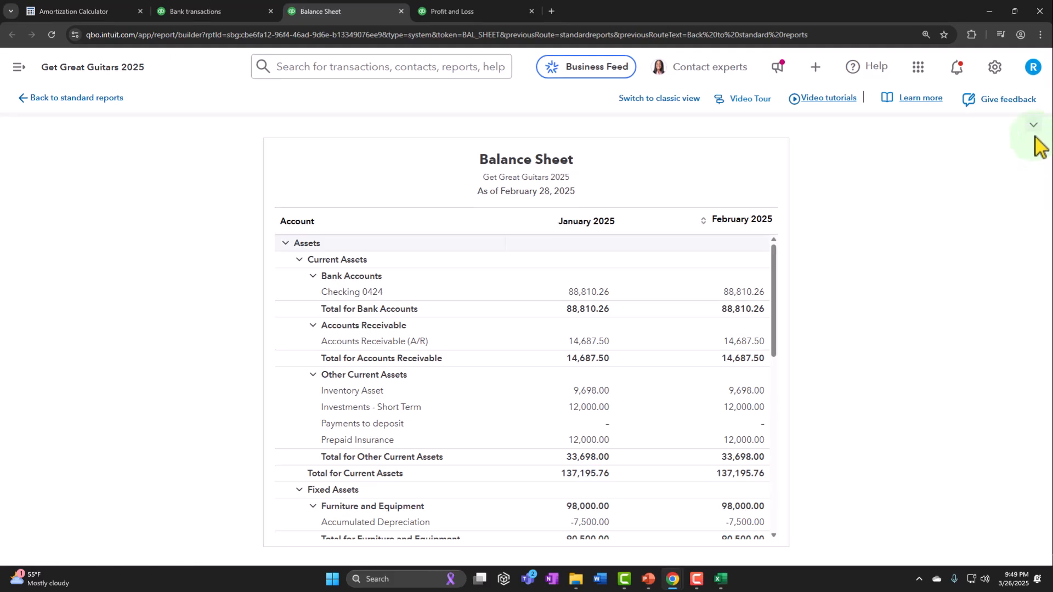
{"action": "left_click", "coordinate": [1033, 123]}
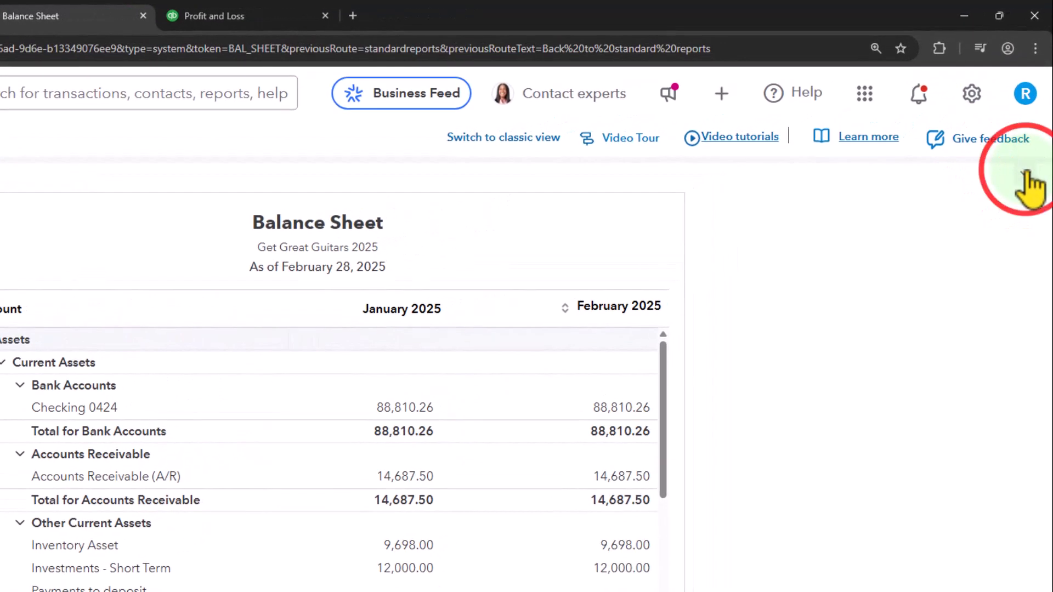
{"action": "left_click", "coordinate": [794, 187]}
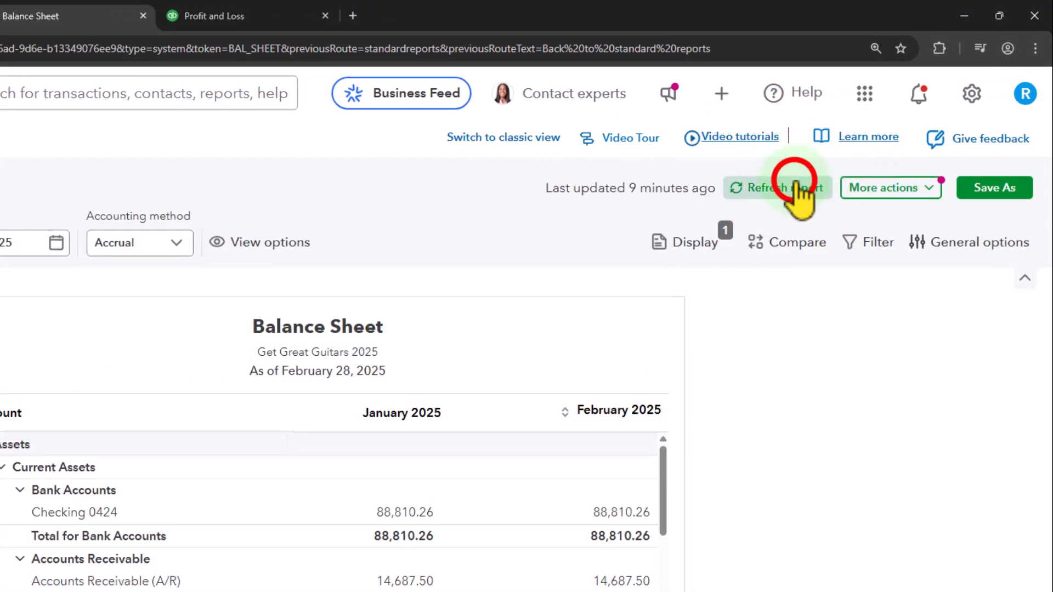
{"action": "left_click", "coordinate": [1023, 277]}
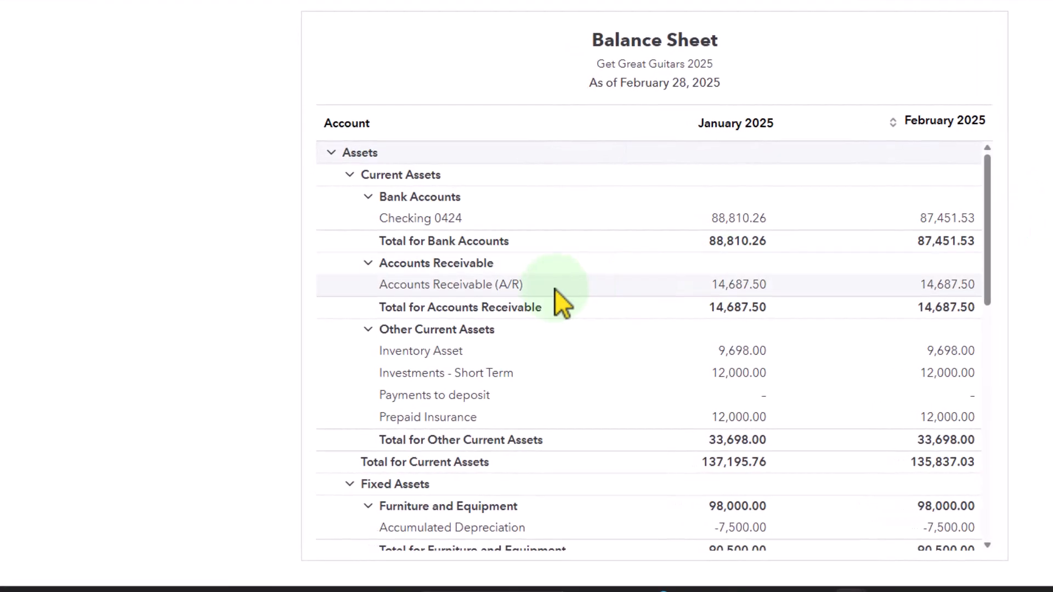
{"action": "scroll", "coordinate": [439, 315], "scroll_direction": "down", "scroll_amount": 6}
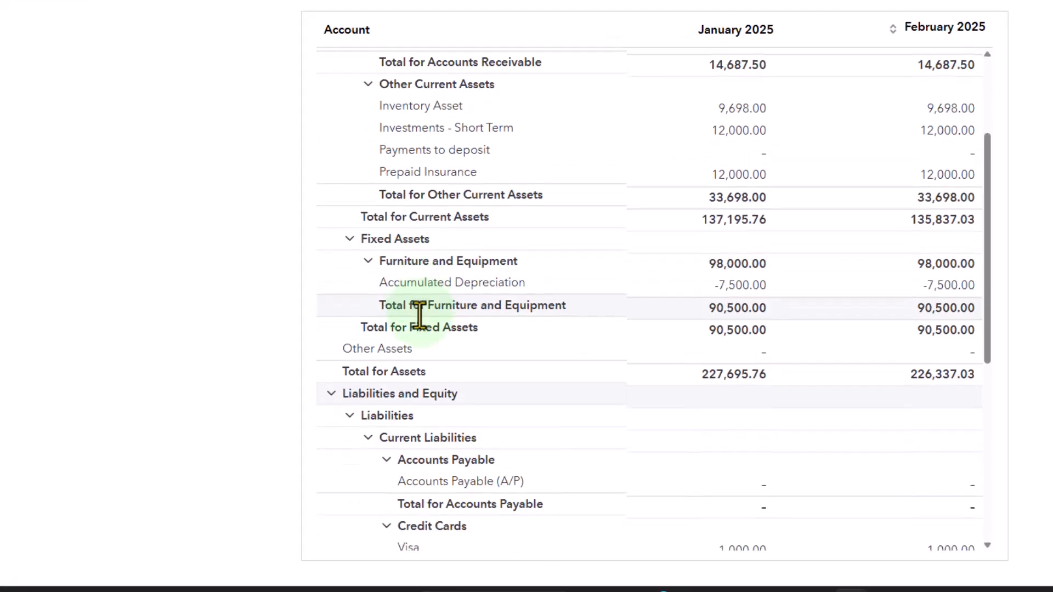
{"action": "scroll", "coordinate": [420, 315], "scroll_direction": "down", "scroll_amount": 4}
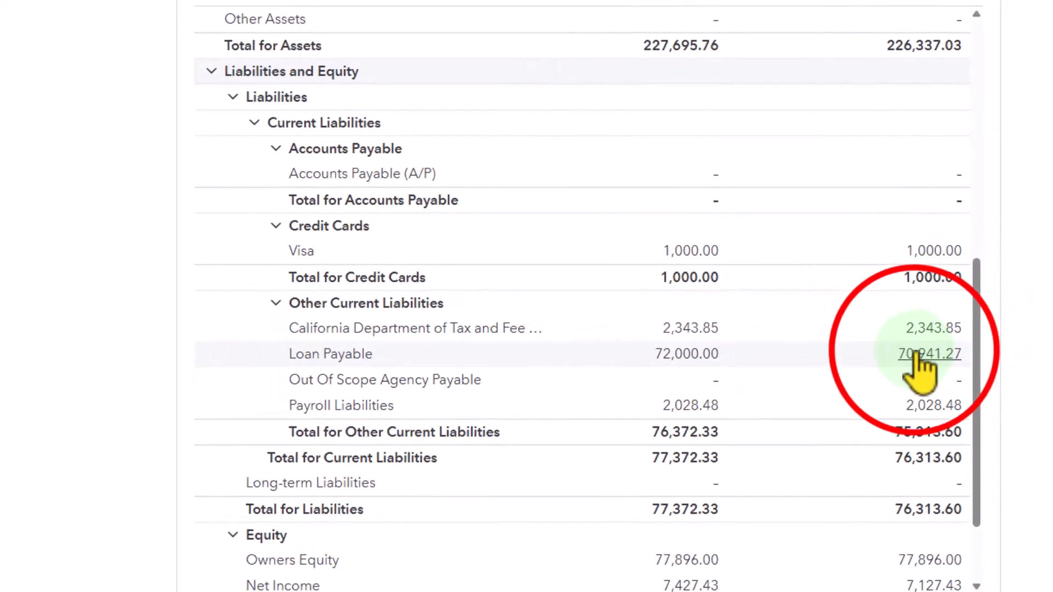
Step: Examine the February 2025 transactions behind the Loan Payable balance and return to the Balance Sheet summary
{"action": "left_click", "coordinate": [926, 354]}
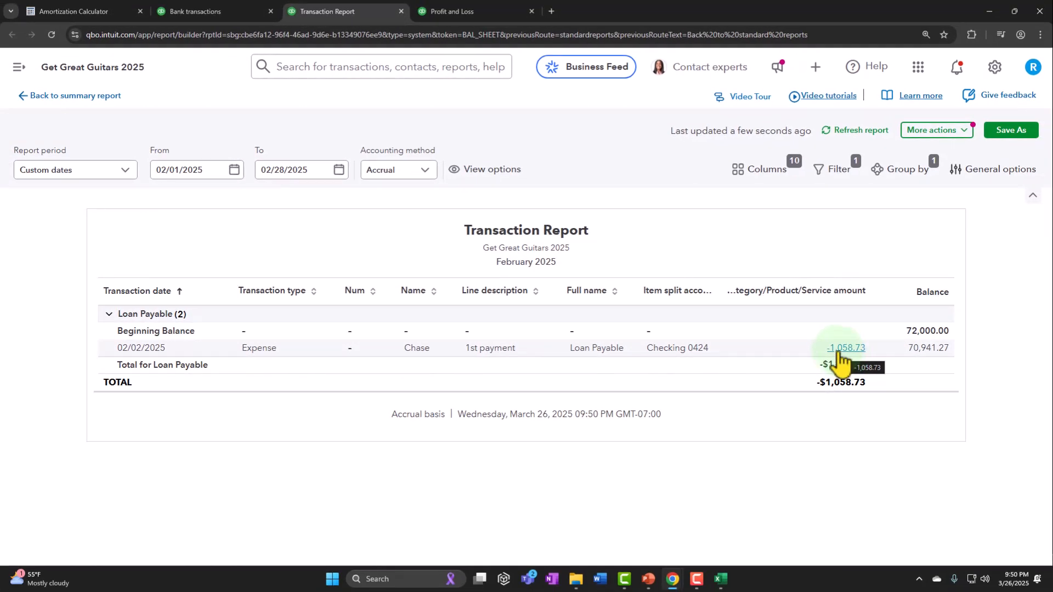
{"action": "left_click", "coordinate": [72, 96]}
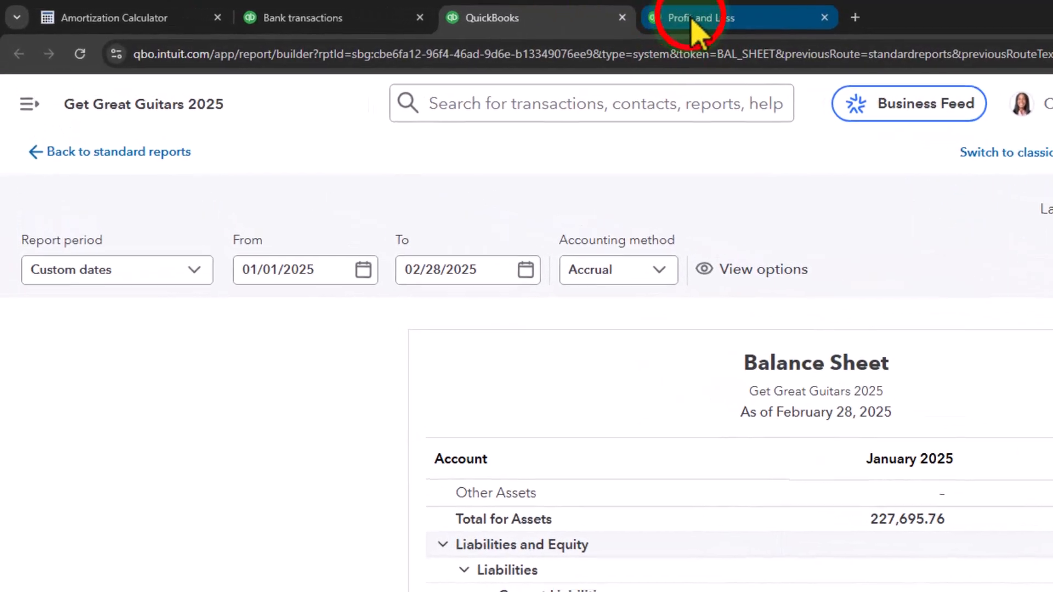
Step: Refresh the Profit and Loss report and examine the February 2025 interest expense
{"action": "left_click", "coordinate": [521, 12]}
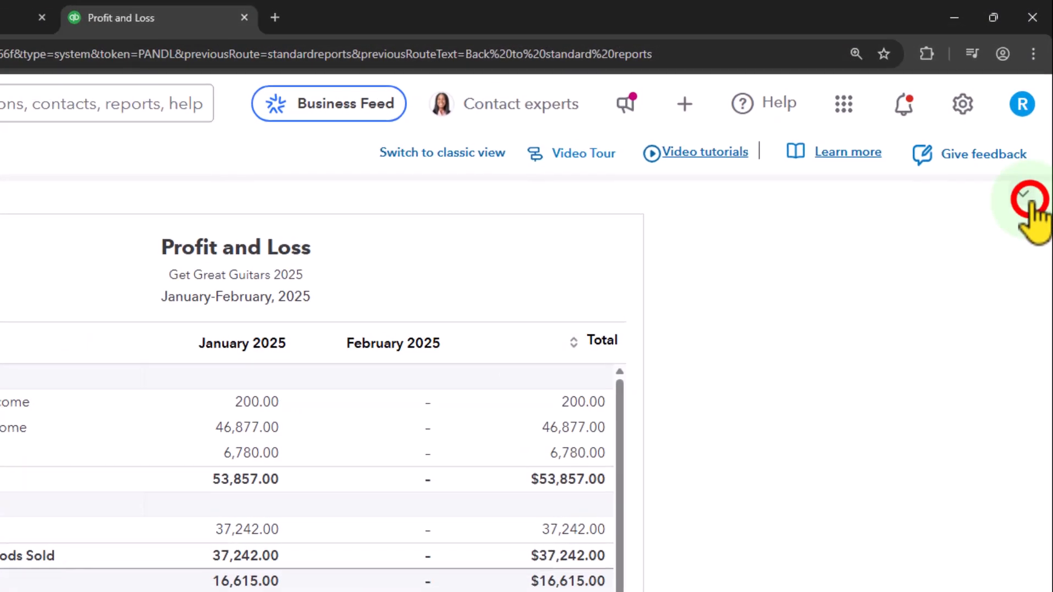
{"action": "left_click", "coordinate": [1026, 198]}
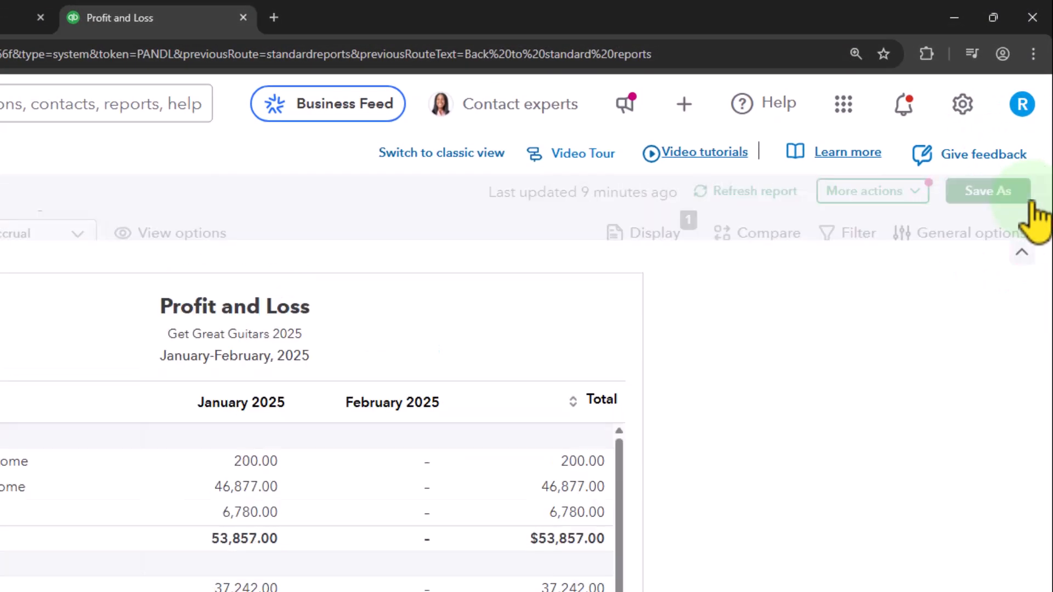
{"action": "left_click", "coordinate": [768, 209]}
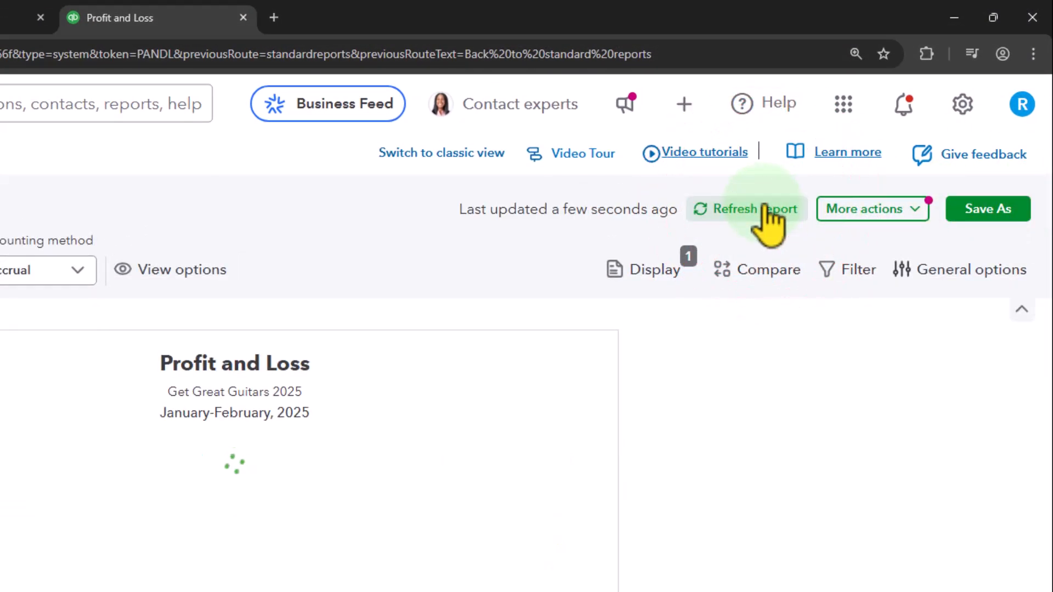
{"action": "left_click", "coordinate": [1021, 311]}
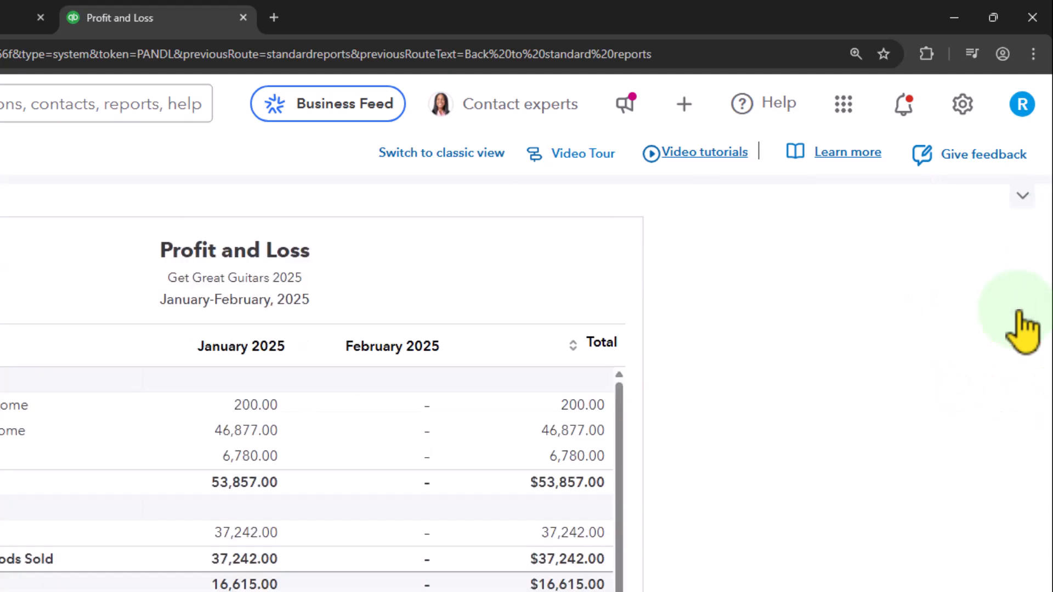
{"action": "scroll", "coordinate": [685, 378], "scroll_direction": "down", "scroll_amount": 3}
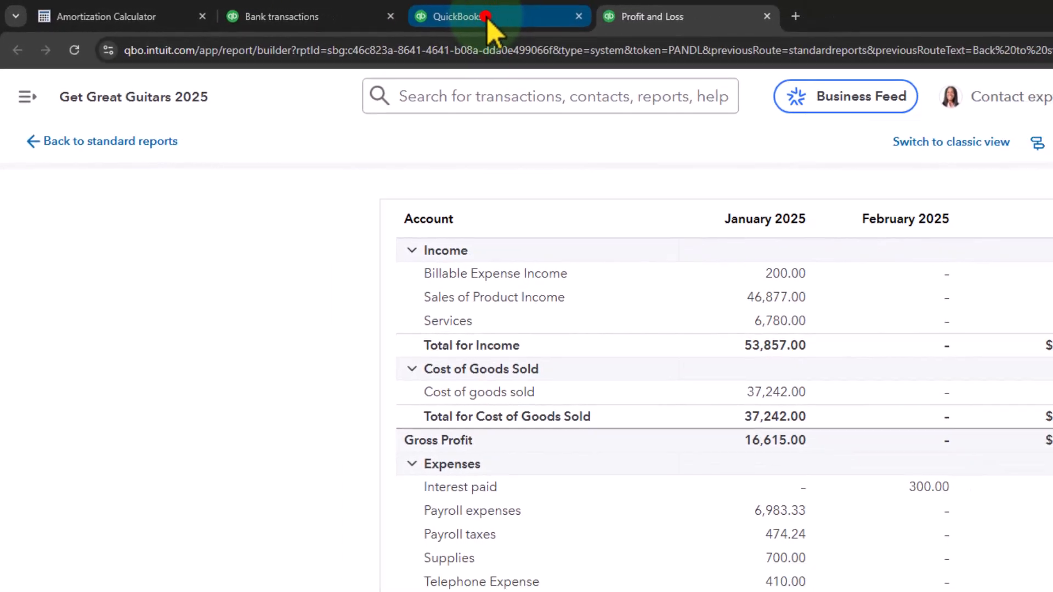
Step: Examine the February 2025 transactions behind the Checking 0424 balance on the Balance Sheet and return to the summary report
{"action": "left_click", "coordinate": [488, 17]}
{"action": "scroll", "coordinate": [523, 310], "scroll_direction": "up", "scroll_amount": 2}
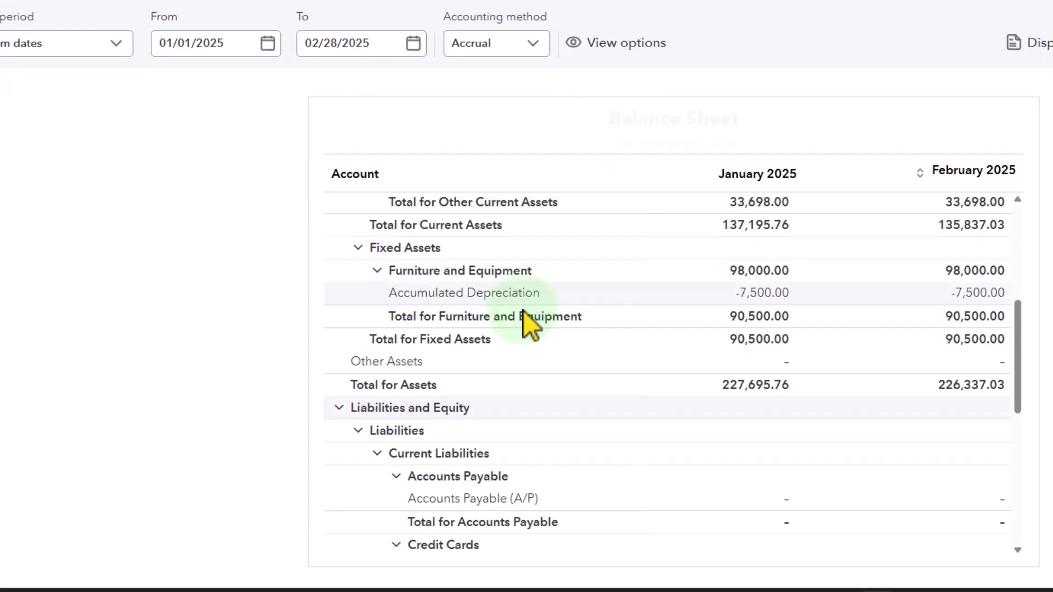
{"action": "scroll", "coordinate": [524, 310], "scroll_direction": "up", "scroll_amount": 6}
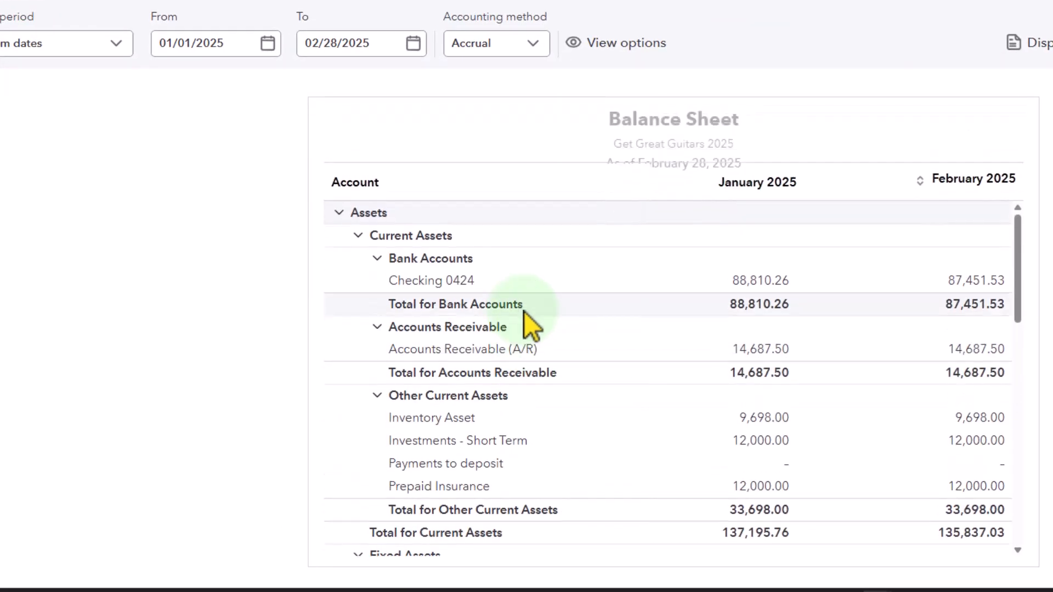
{"action": "left_click", "coordinate": [1002, 310]}
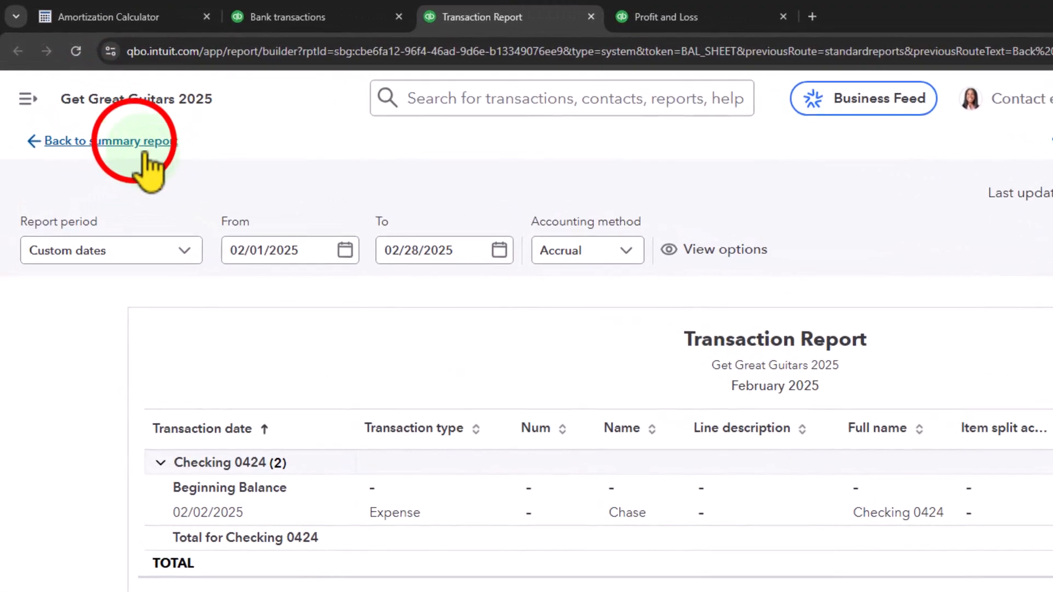
{"action": "left_click", "coordinate": [93, 113]}
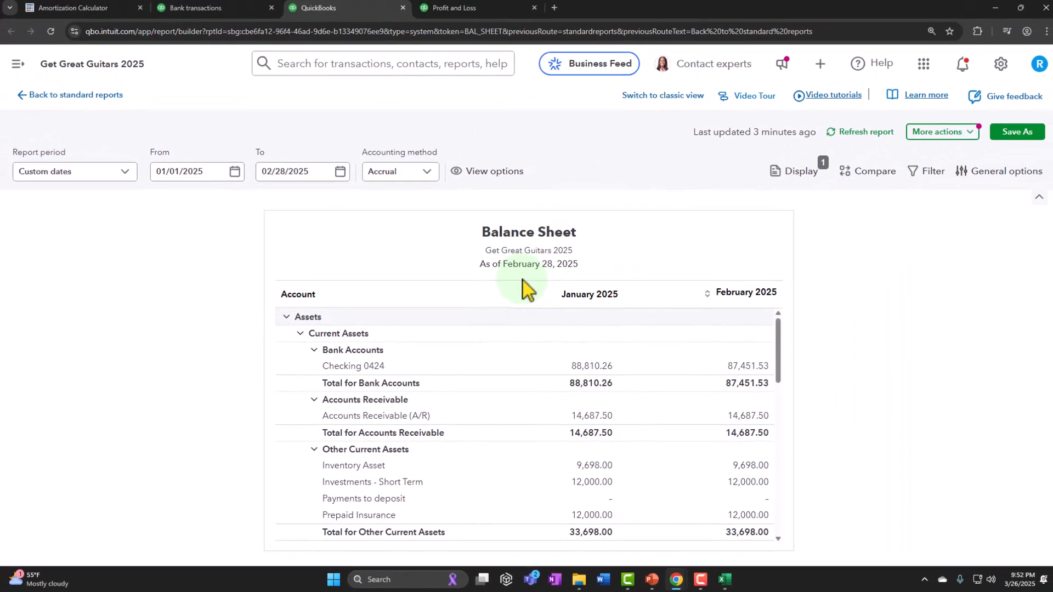
Step: Start a new expense with Chase as the payee, keeping Checking 0424 as the payment account
{"action": "left_click", "coordinate": [254, 15]}
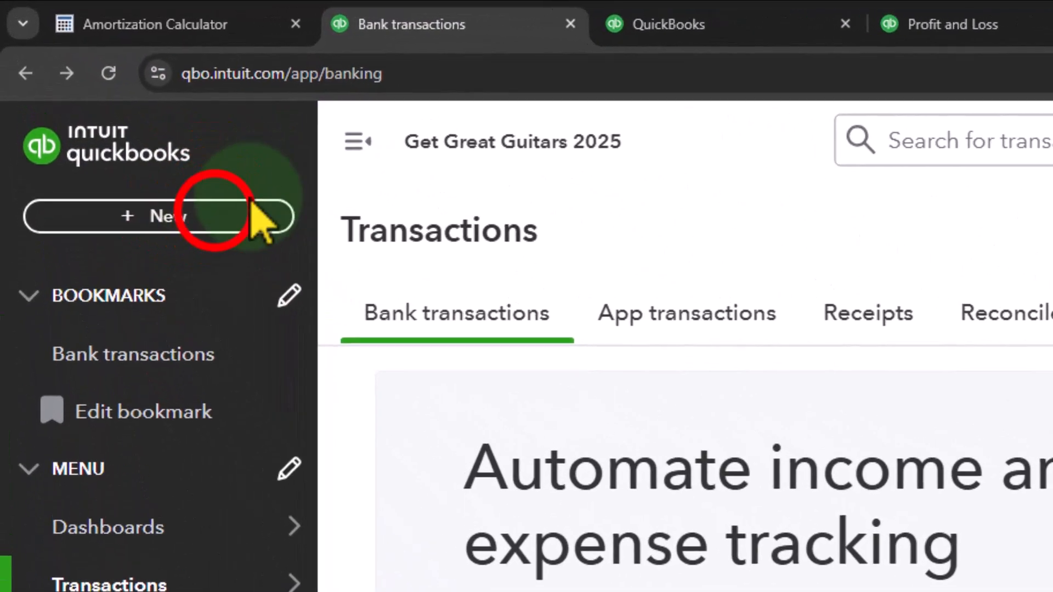
{"action": "left_click", "coordinate": [253, 211]}
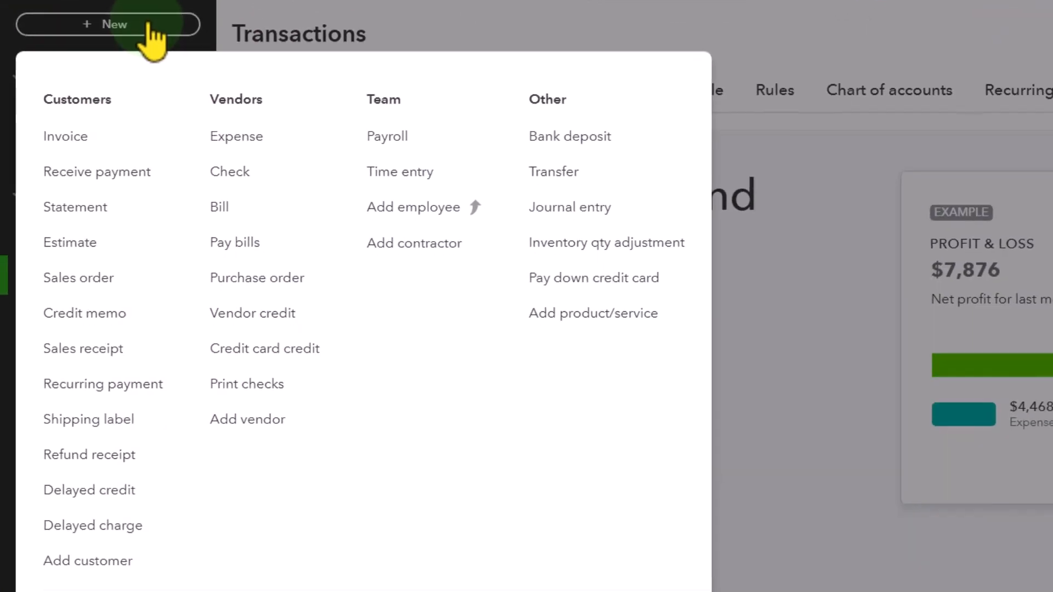
{"action": "left_click", "coordinate": [222, 138]}
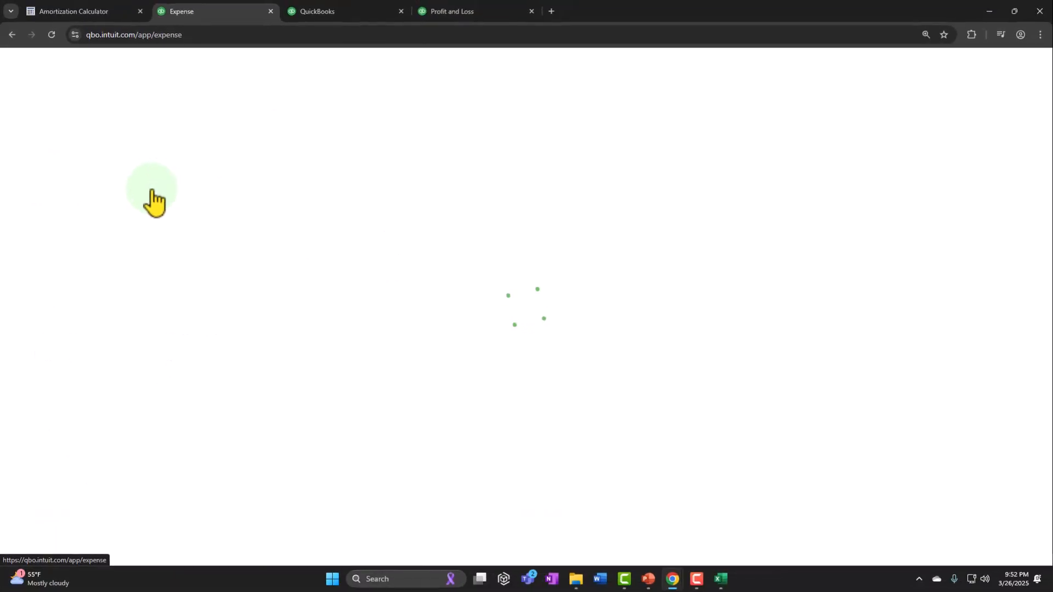
{"action": "type", "text": "cha"}
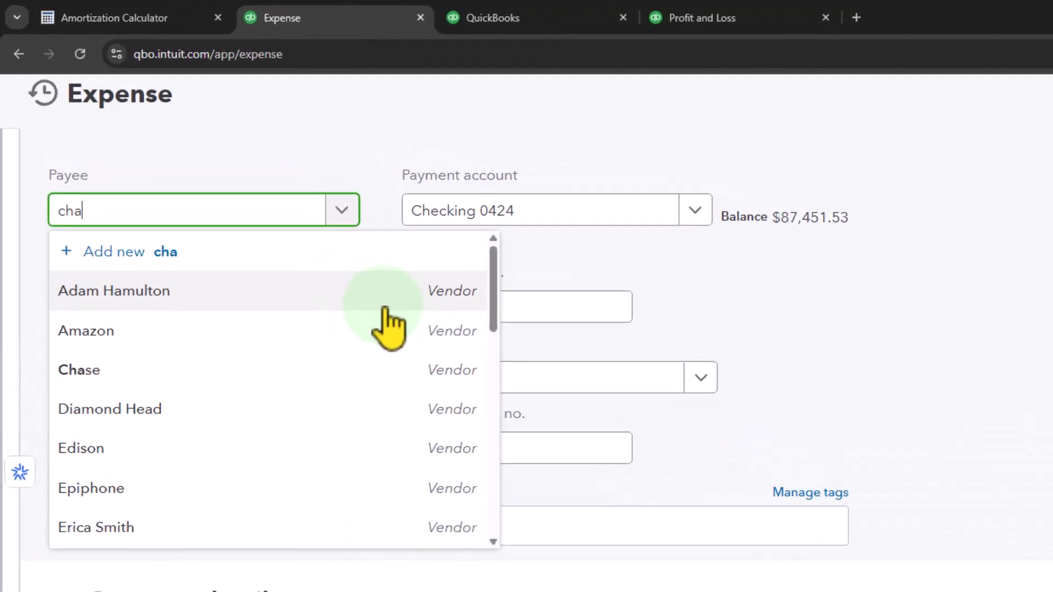
{"action": "key", "text": "Down"}
{"action": "key", "text": "Down"}
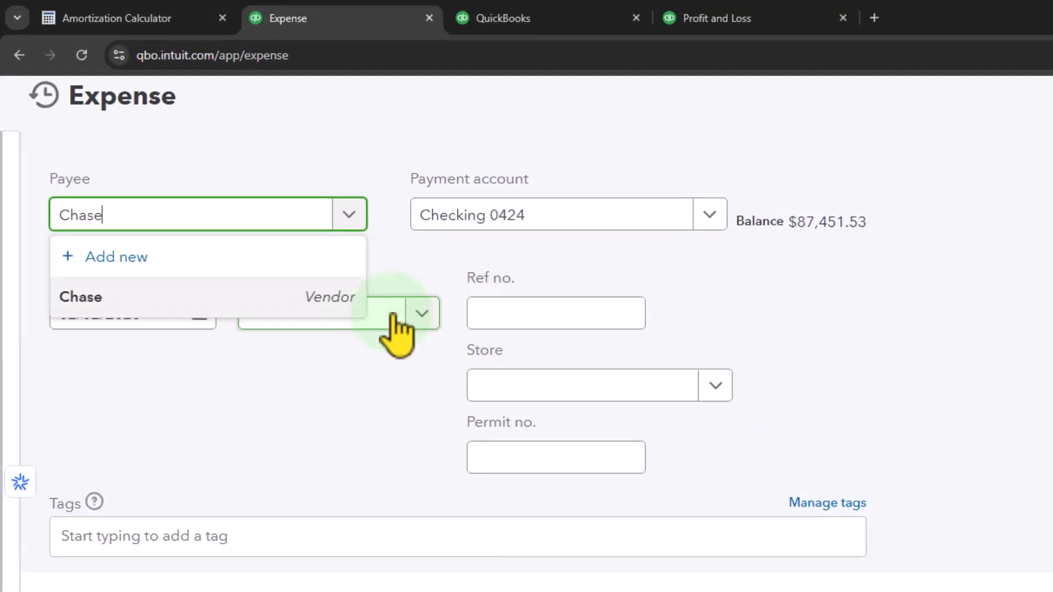
{"action": "key", "text": "Tab"}
{"action": "key", "text": "Tab"}
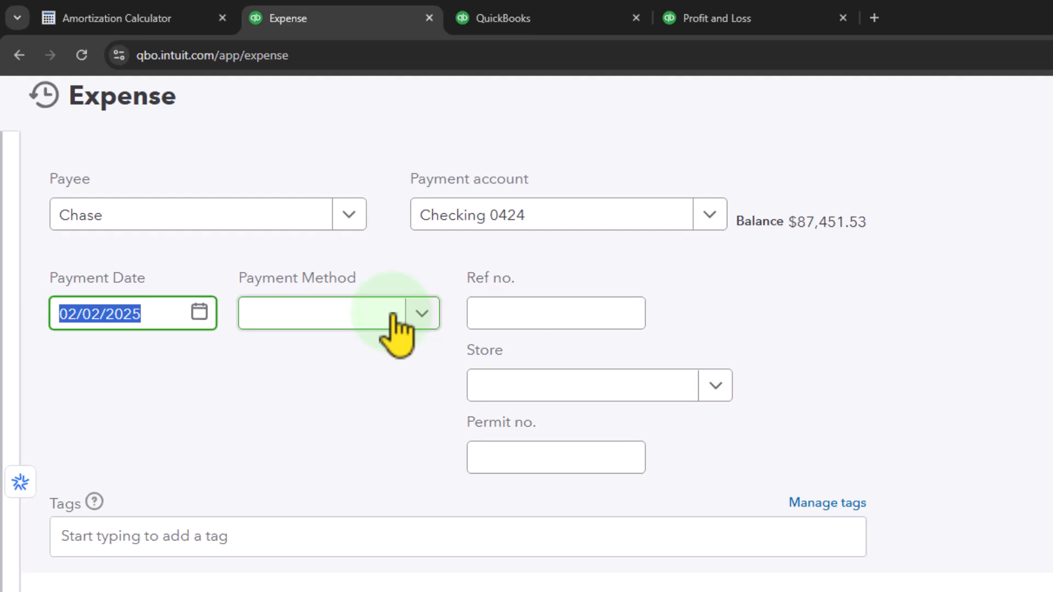
Step: Set the expense's payment date to 02/28/2025 and its payment method to Transfer
{"action": "type", "text": "022825"}
{"action": "key", "text": "Tab"}
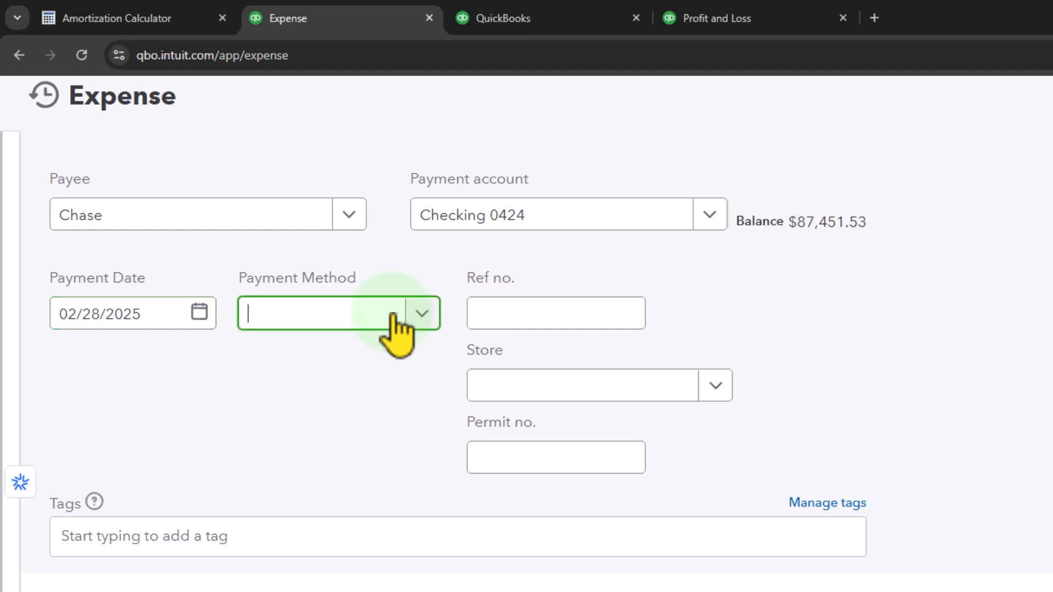
{"action": "key", "text": "Tab"}
{"action": "key", "text": "Tab"}
{"action": "left_click", "coordinate": [412, 316]}
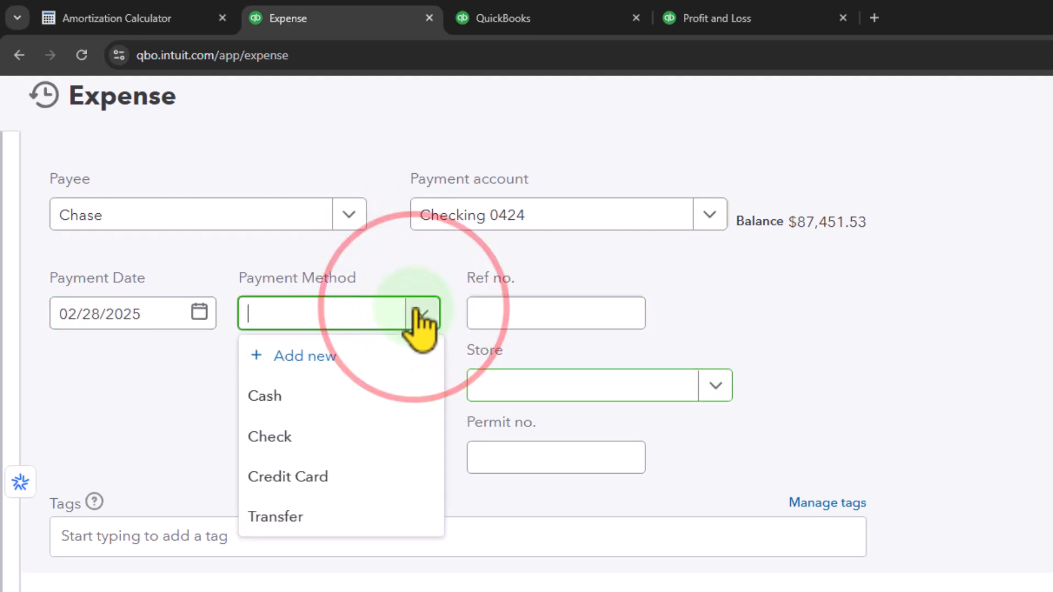
{"action": "left_click", "coordinate": [355, 515]}
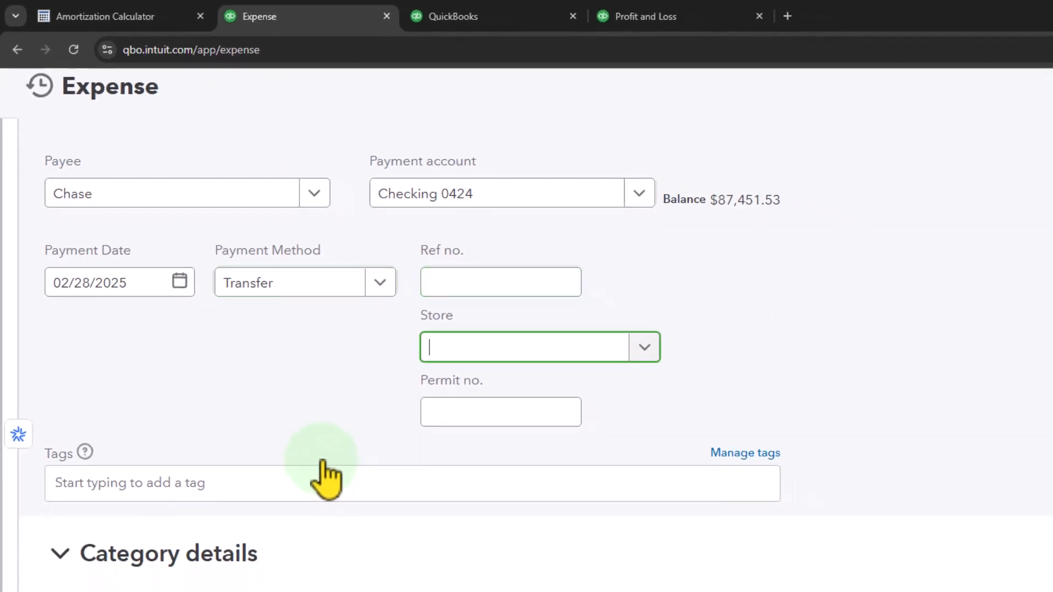
{"action": "key", "text": "Tab"}
{"action": "key", "text": "Tab"}
{"action": "key", "text": "Tab"}
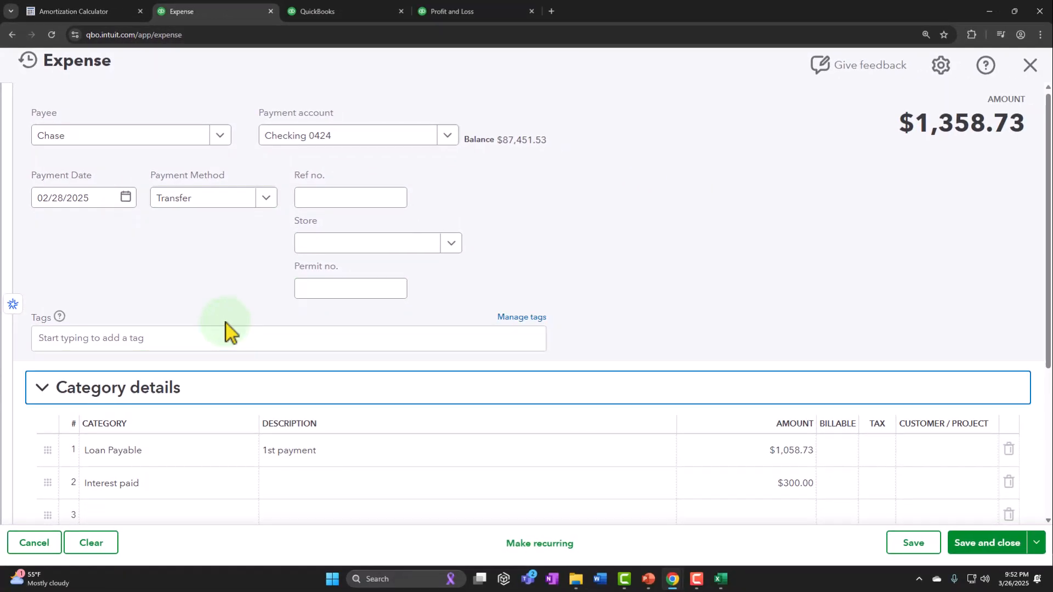
Step: Review the prefilled category lines, switch to the Excel schedule, and restore the month 1 row's fill to light blue
{"action": "scroll", "coordinate": [226, 323], "scroll_direction": "down", "scroll_amount": 2}
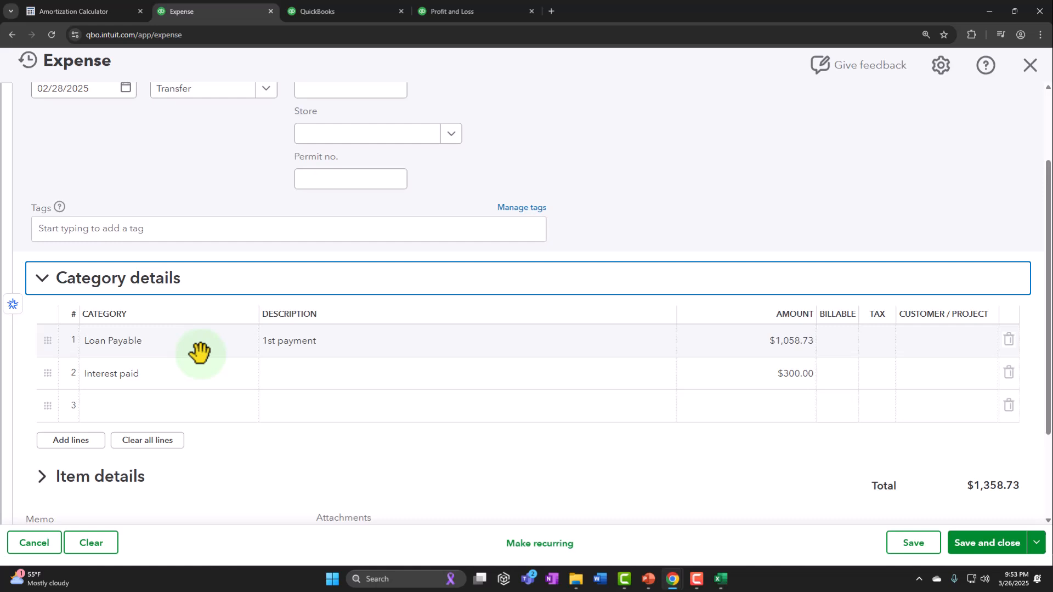
{"action": "scroll", "coordinate": [243, 357], "scroll_direction": "down", "scroll_amount": 1}
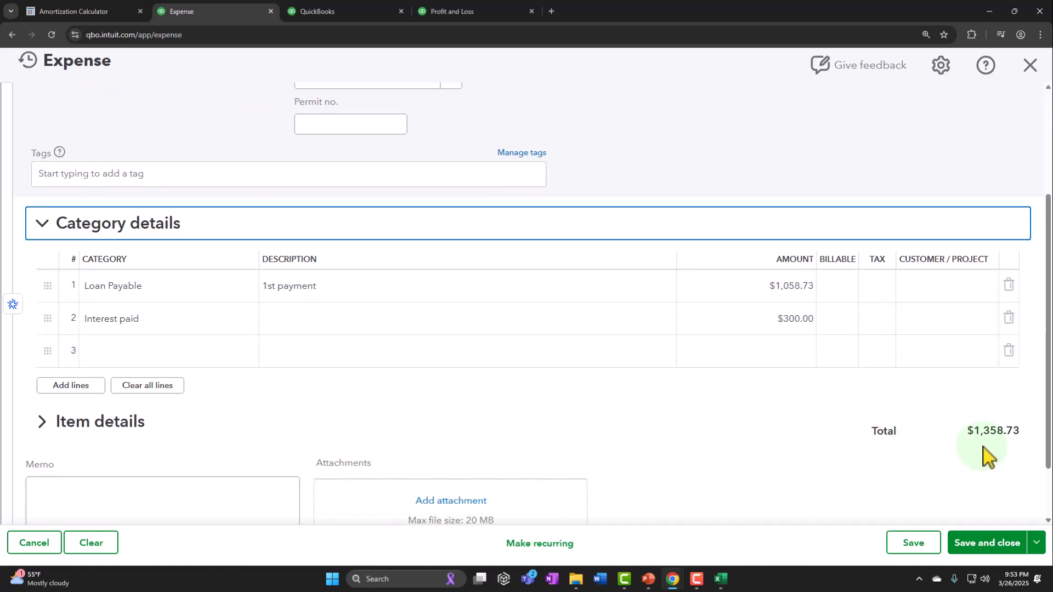
{"action": "left_click", "coordinate": [720, 579]}
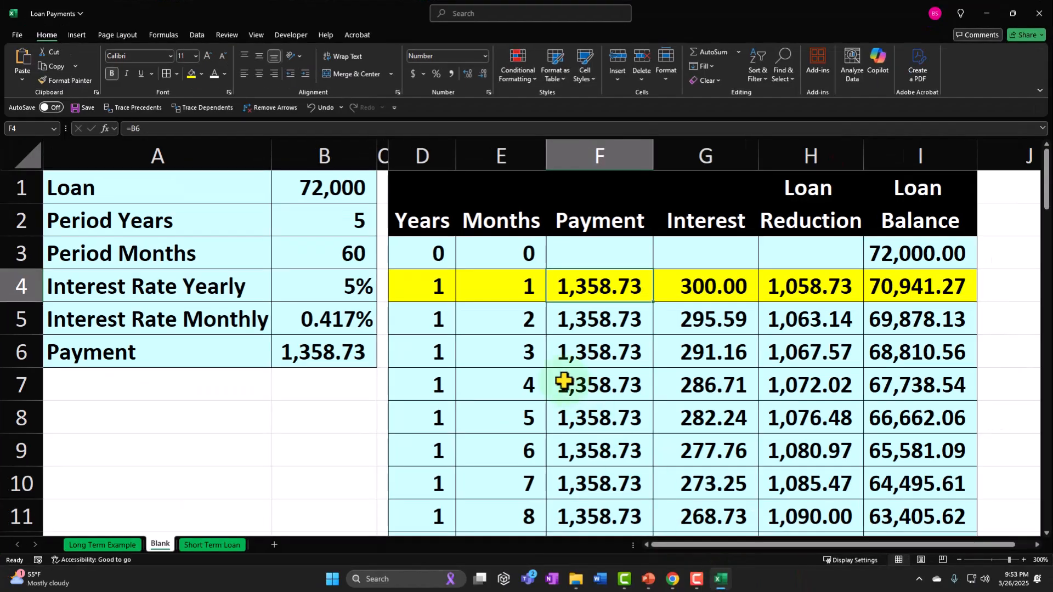
{"action": "left_click_drag", "start_coordinate": [439, 284], "coordinate": [886, 284]}
{"action": "right_click", "coordinate": [886, 284]}
{"action": "left_click", "coordinate": [949, 207]}
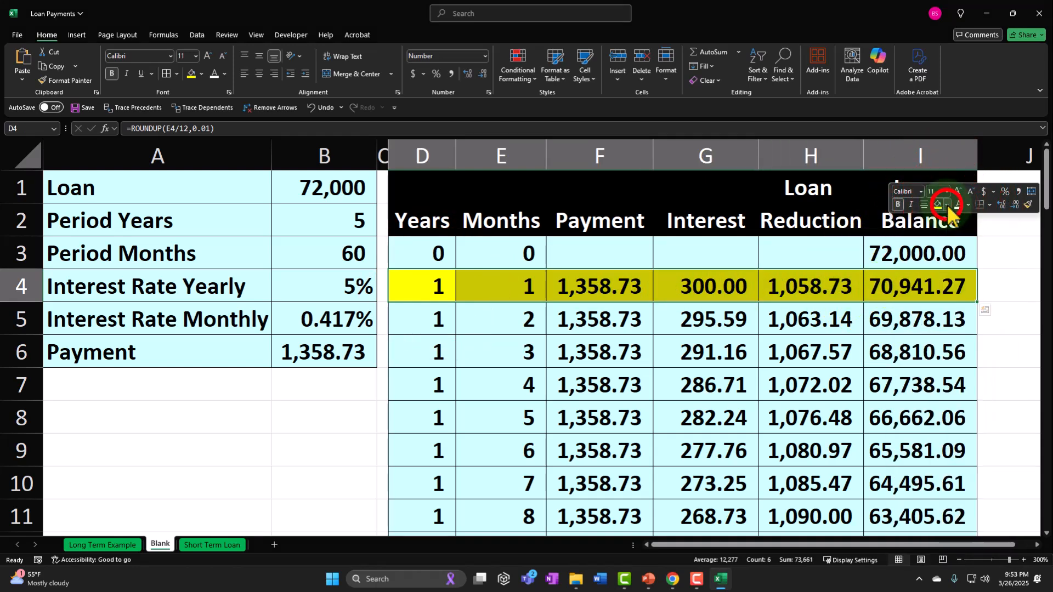
{"action": "left_click", "coordinate": [911, 405]}
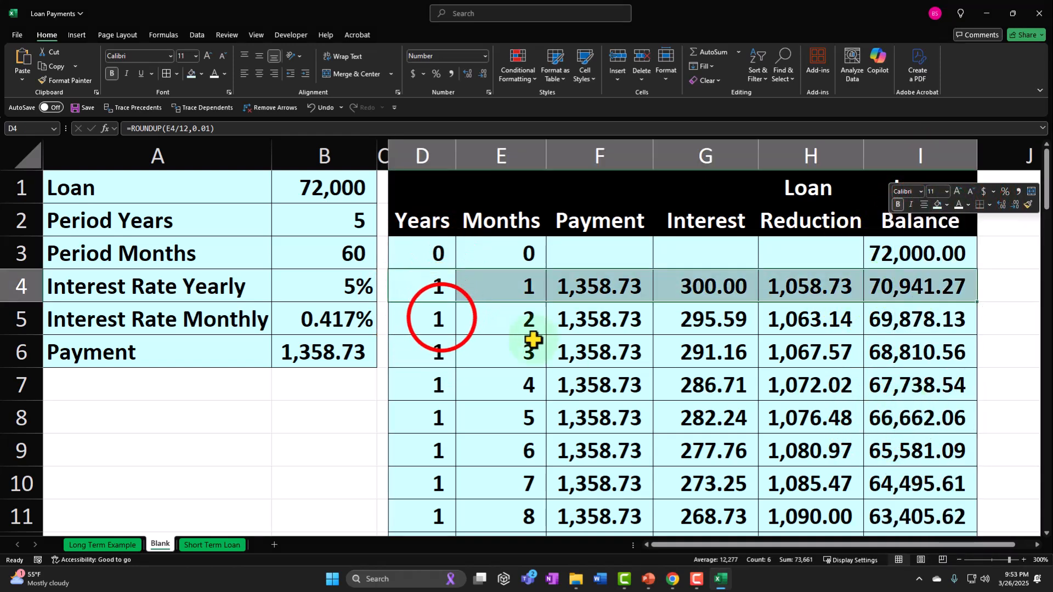
Step: Highlight the month 2 row of the amortization schedule, D5 to I5, with a light green fill
{"action": "left_click_drag", "start_coordinate": [441, 318], "coordinate": [890, 314]}
{"action": "right_click", "coordinate": [889, 314]}
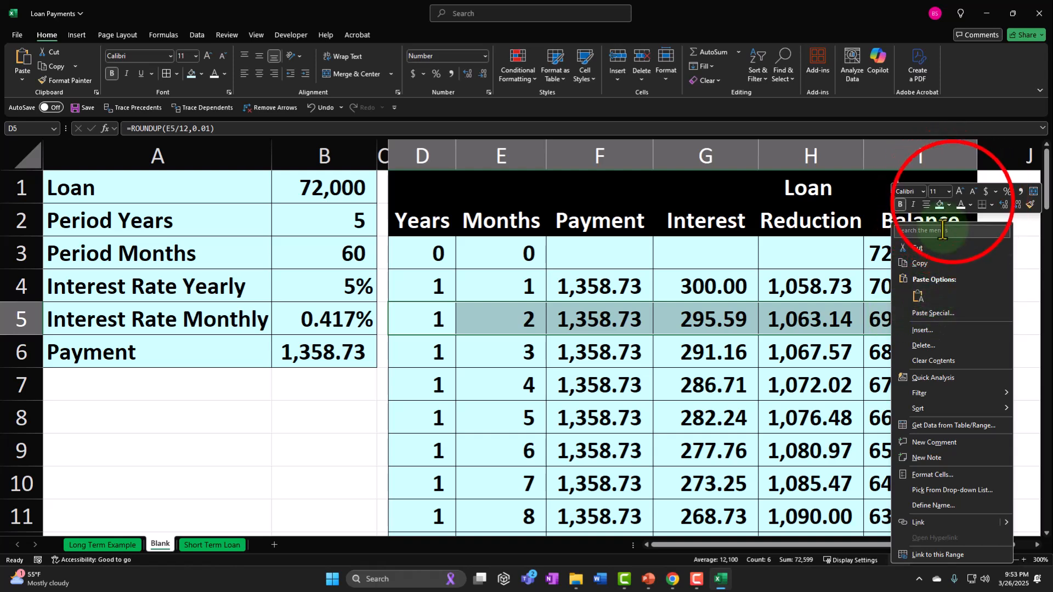
{"action": "left_click", "coordinate": [948, 205]}
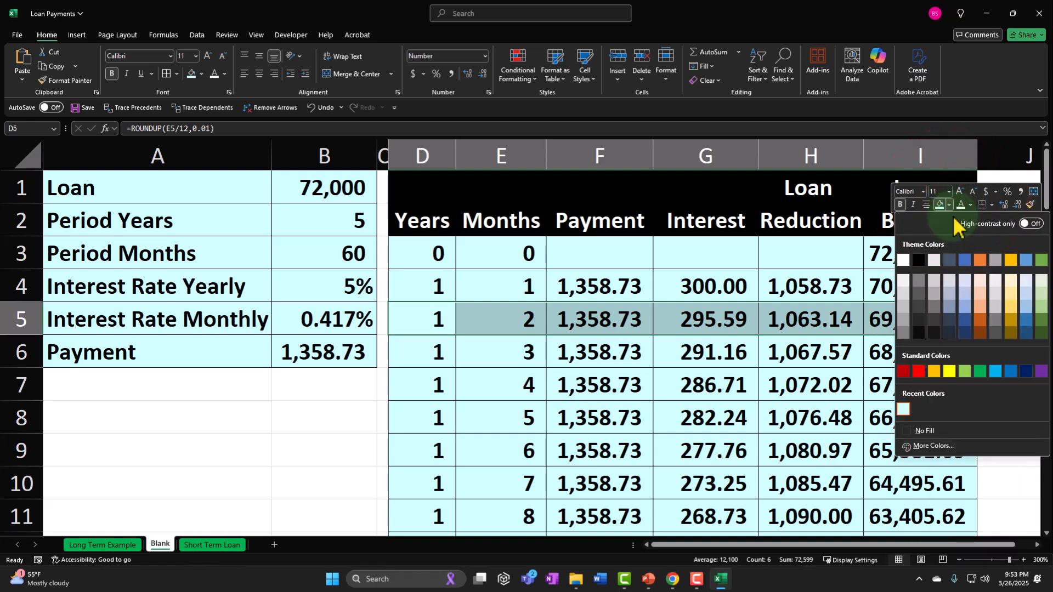
{"action": "left_click", "coordinate": [965, 373]}
{"action": "left_click", "coordinate": [823, 378]}
Step: Compare the month 2 payment with its interest and loan reduction in the schedule, and return to the QuickBooks expense
{"action": "left_click", "coordinate": [815, 329]}
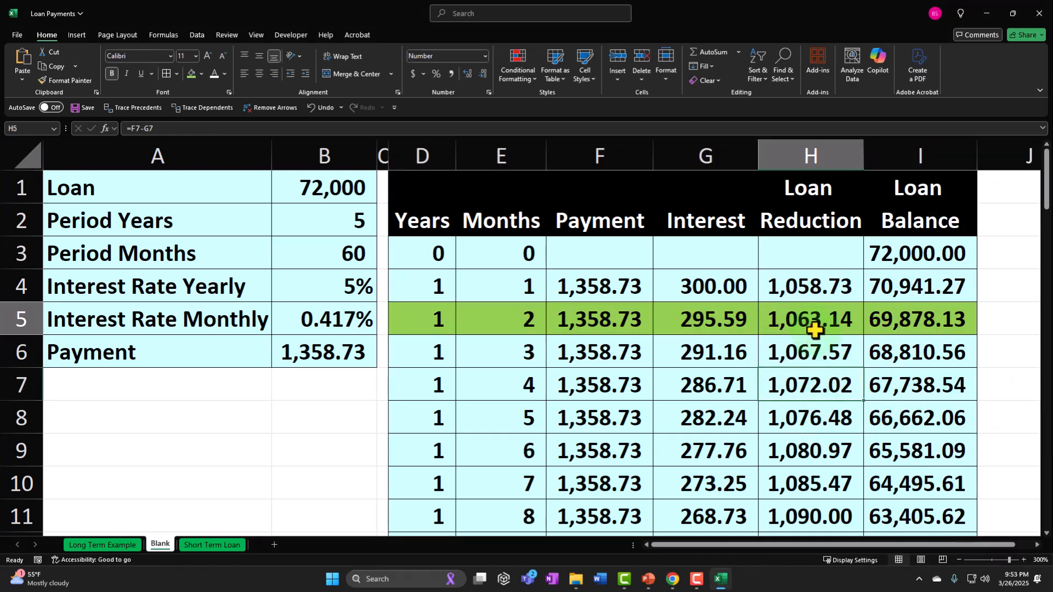
{"action": "left_click", "coordinate": [617, 330]}
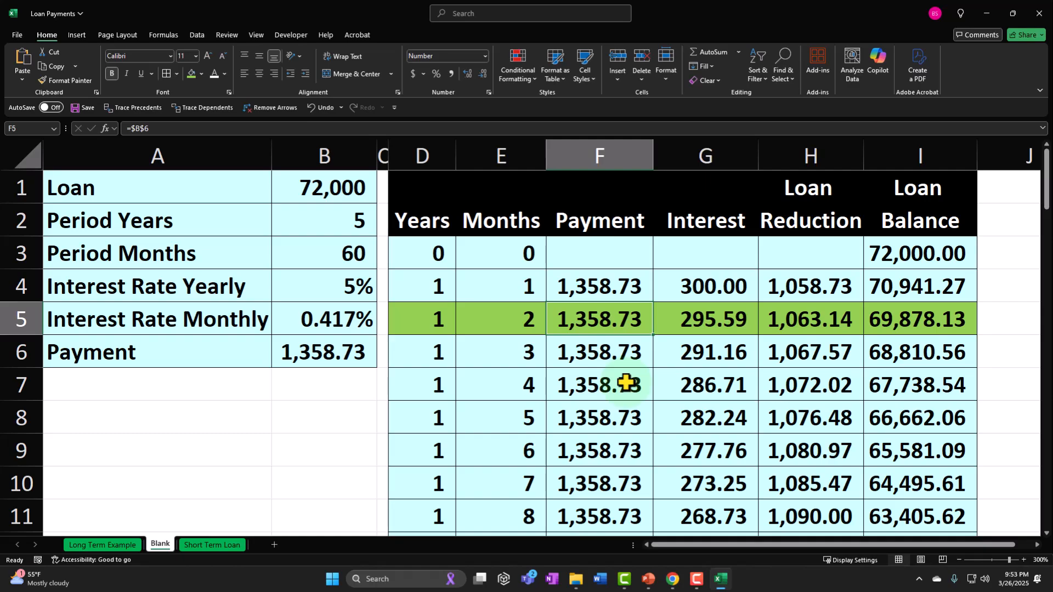
{"action": "left_click_drag", "start_coordinate": [694, 323], "coordinate": [788, 321]}
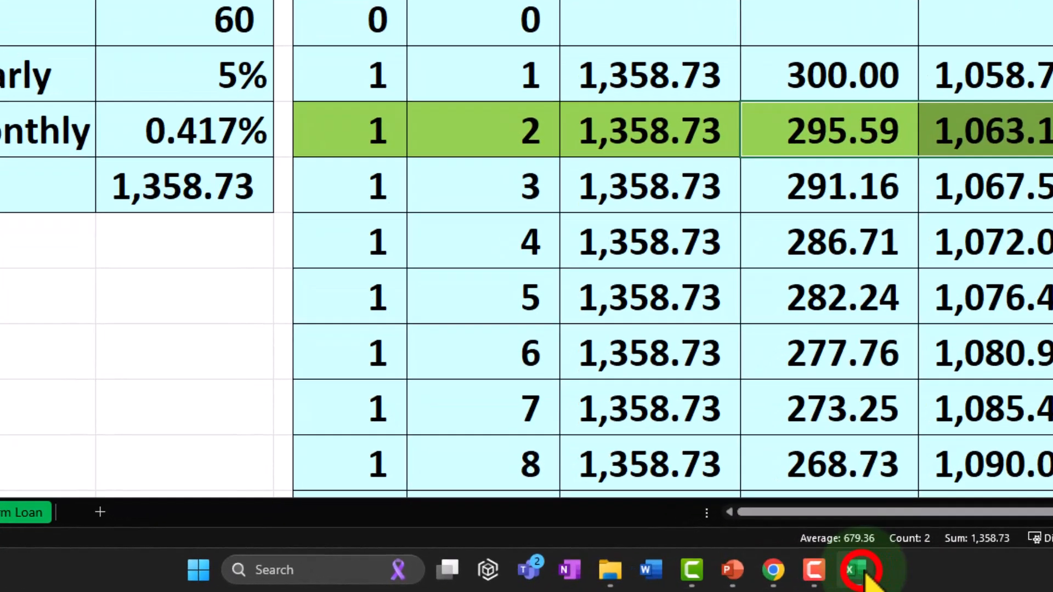
{"action": "left_click", "coordinate": [730, 579]}
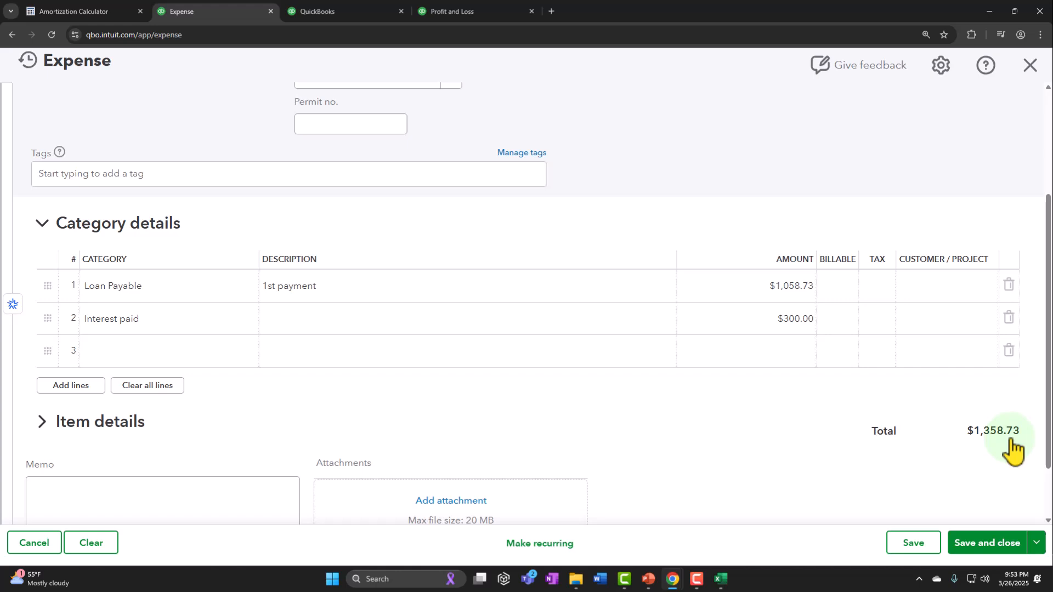
Step: Set the Loan Payable line's amount to 1,063.14, taken from month 2's loan reduction in the Excel schedule
{"action": "left_click", "coordinate": [801, 295]}
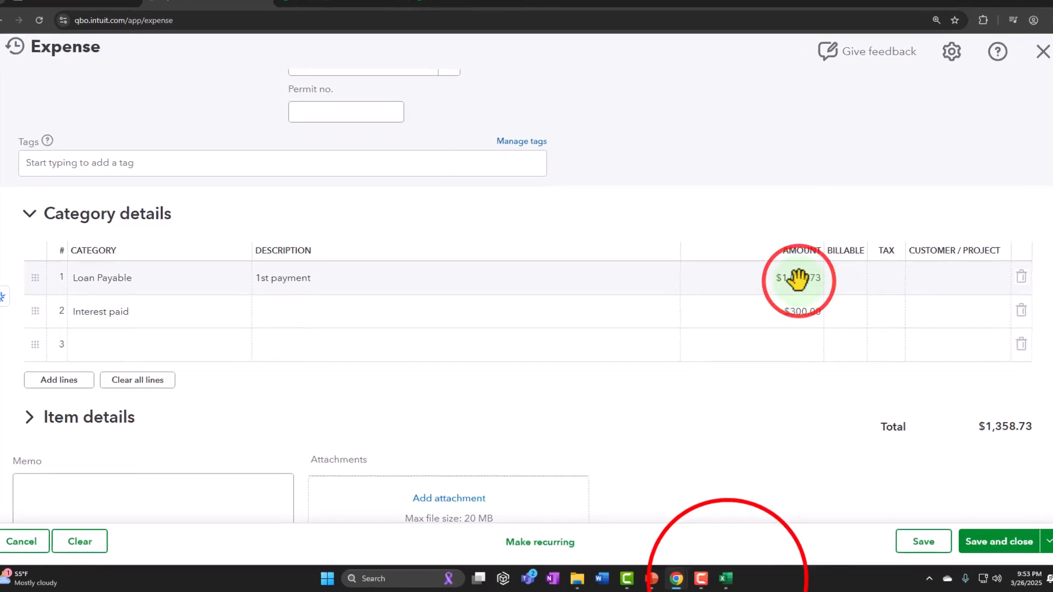
{"action": "left_click", "coordinate": [824, 572]}
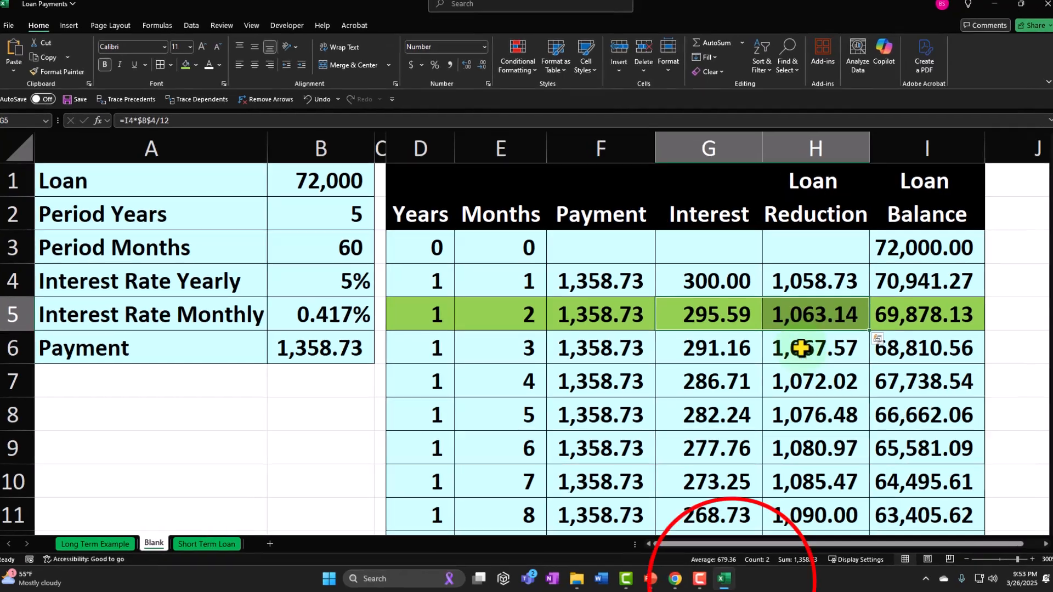
{"action": "left_click", "coordinate": [724, 578]}
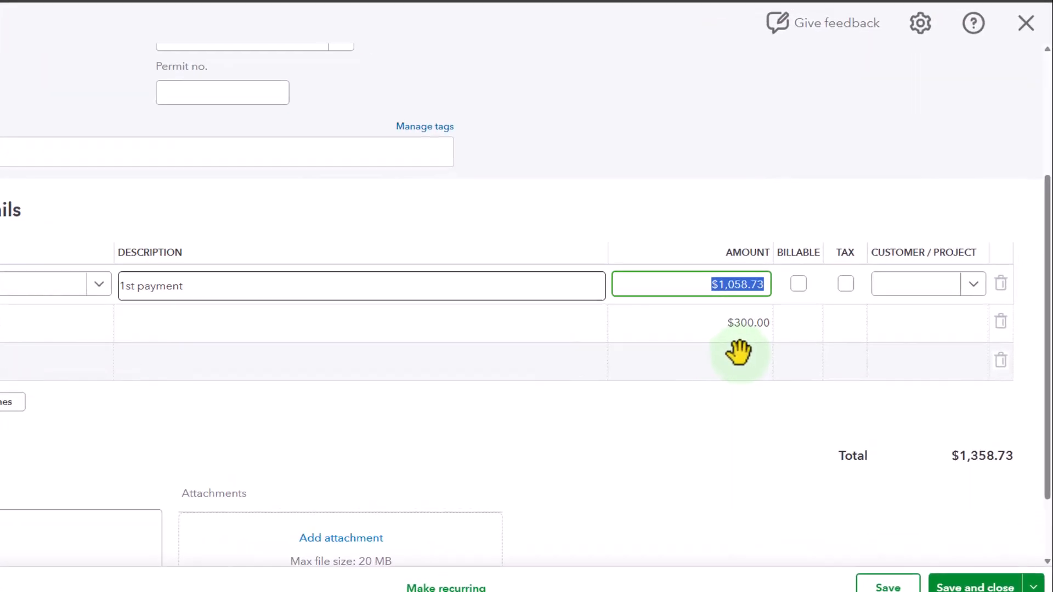
{"action": "type", "text": "1063.14"}
{"action": "key", "text": "Tab"}
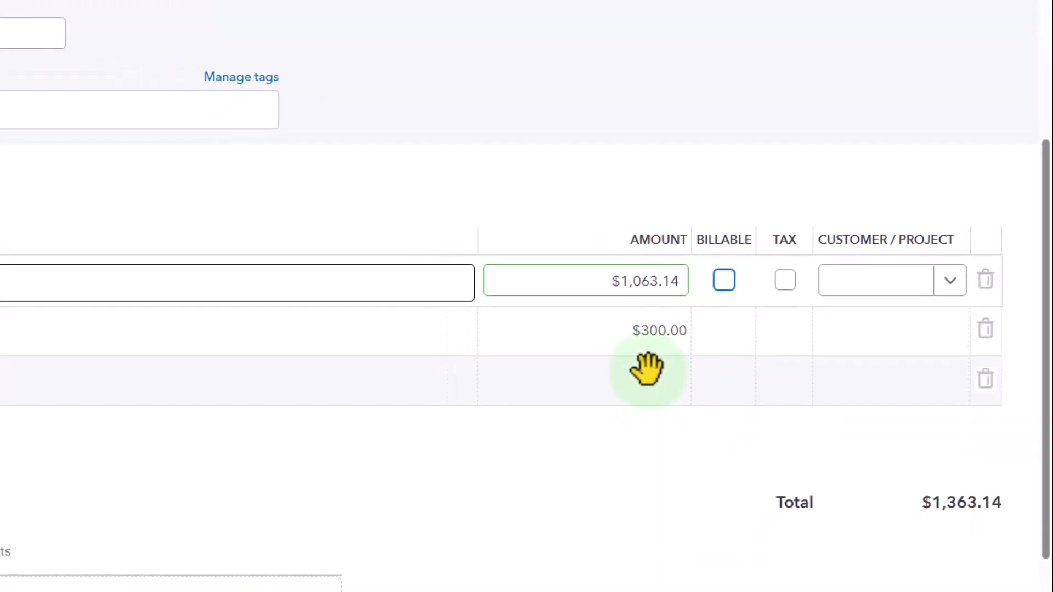
Step: Set the Interest paid line's amount to 295.59, taken from month 2's interest in the Excel schedule
{"action": "left_click", "coordinate": [648, 357]}
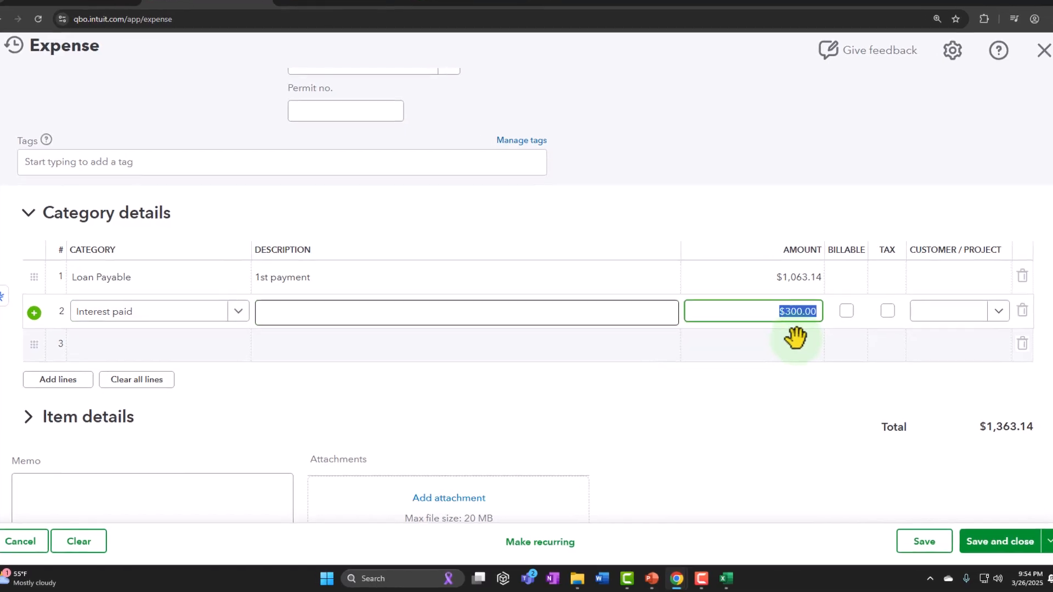
{"action": "left_click", "coordinate": [725, 579]}
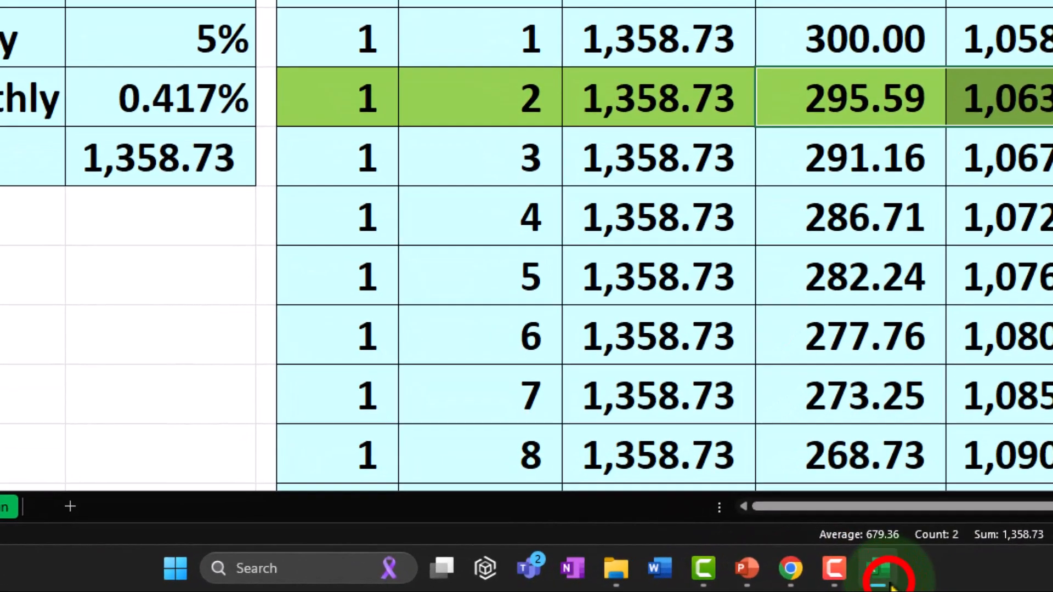
{"action": "left_click", "coordinate": [720, 579]}
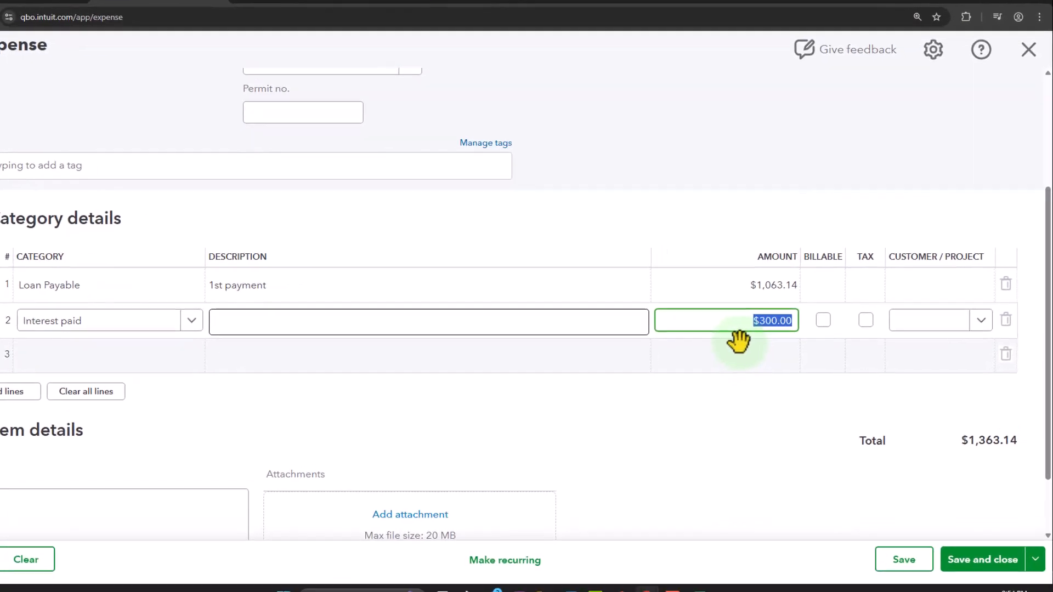
{"action": "type", "text": "295.59"}
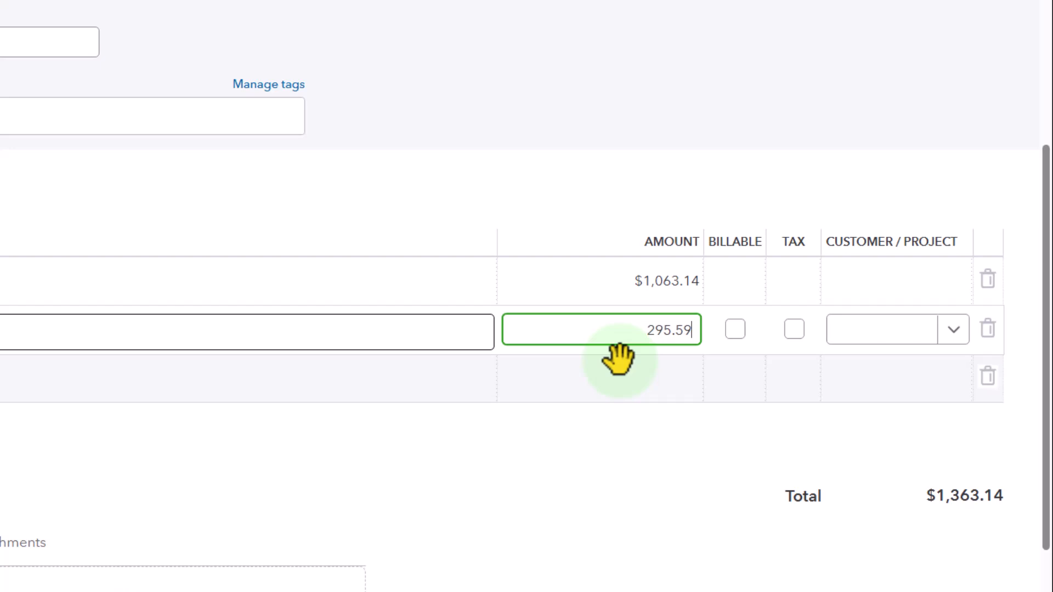
{"action": "key", "text": "Tab"}
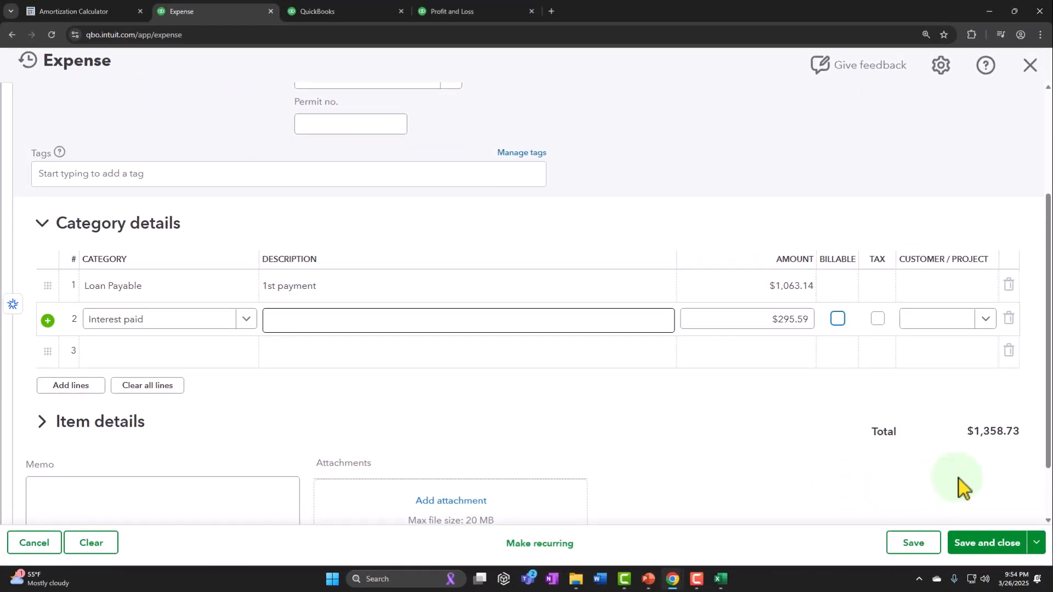
Step: Compare the expense total with the month 2 payment in the Excel schedule, and save and close the expense
{"action": "left_click", "coordinate": [721, 579]}
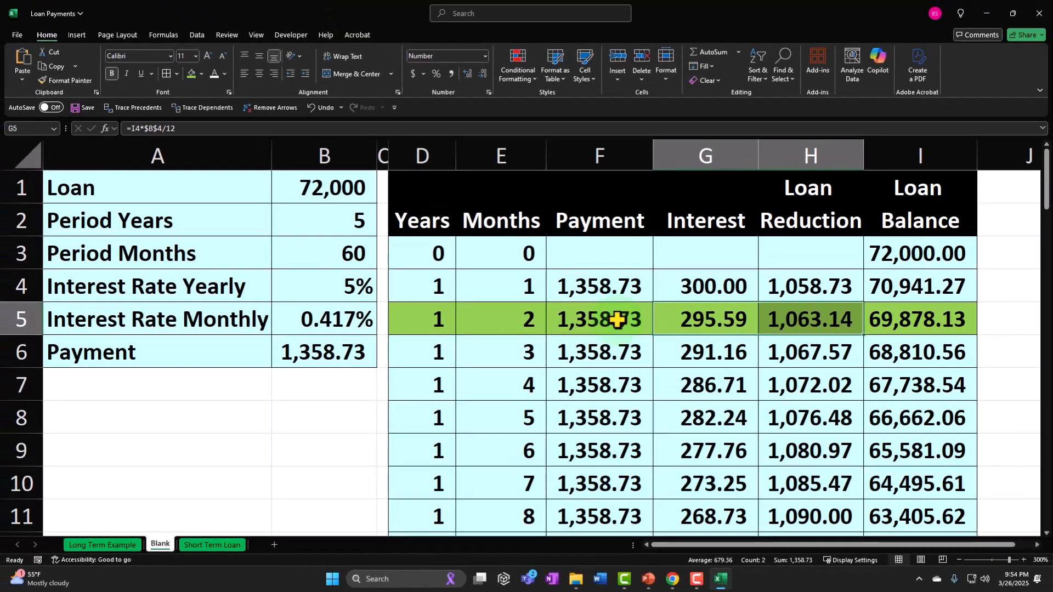
{"action": "left_click", "coordinate": [682, 127]}
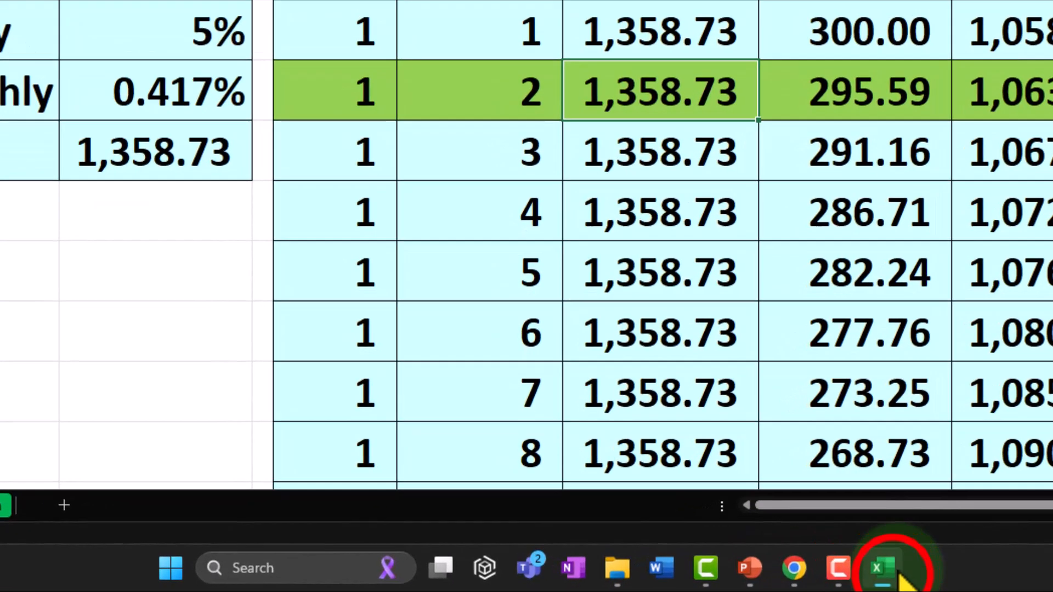
{"action": "left_click", "coordinate": [720, 579]}
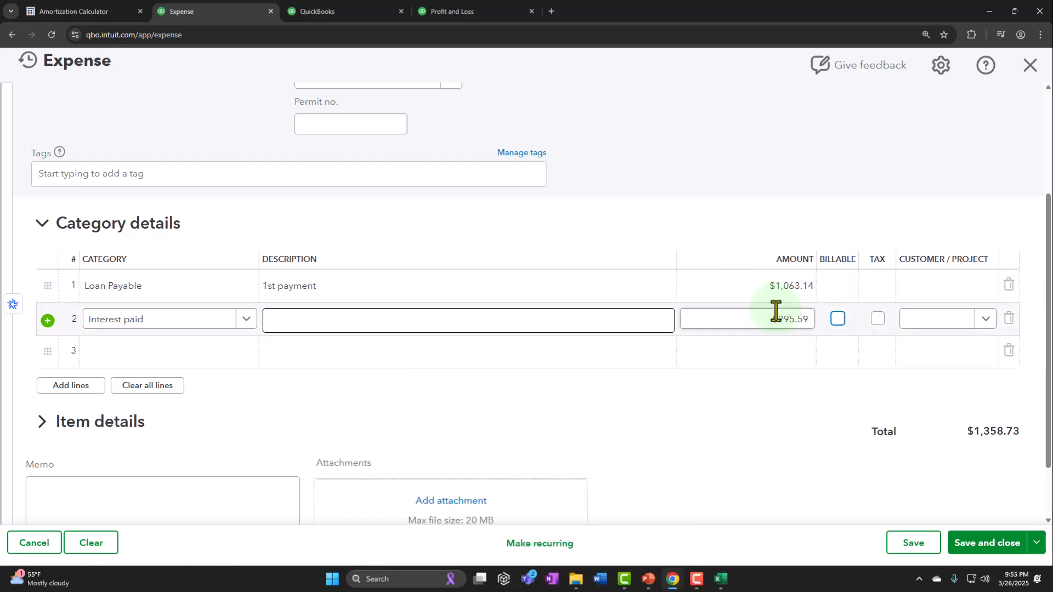
{"action": "left_click", "coordinate": [976, 545]}
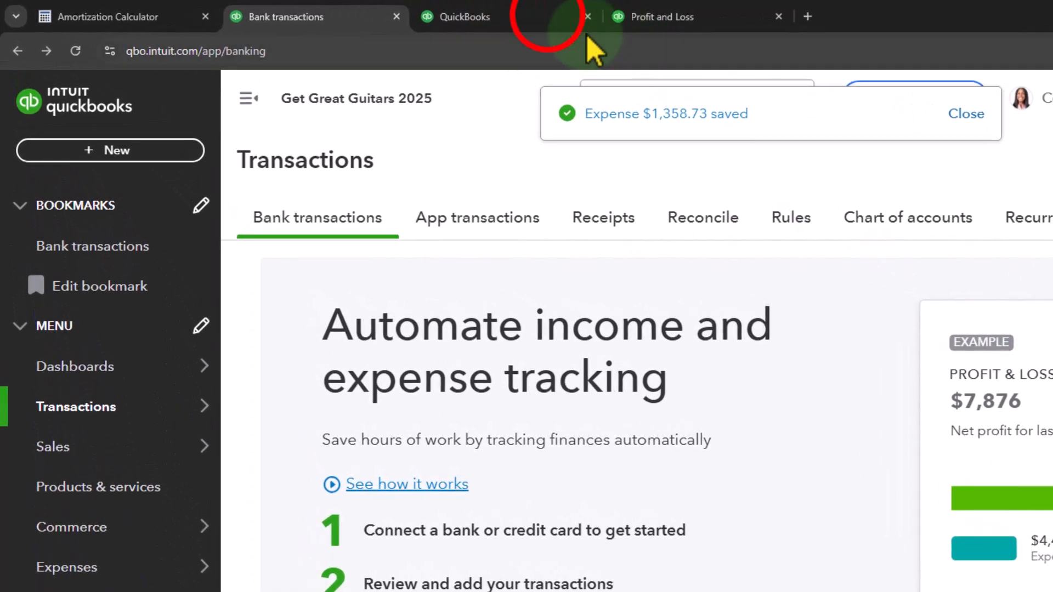
Step: Switch to the Balance Sheet report, refresh it, and collapse its options header
{"action": "left_click", "coordinate": [548, 21]}
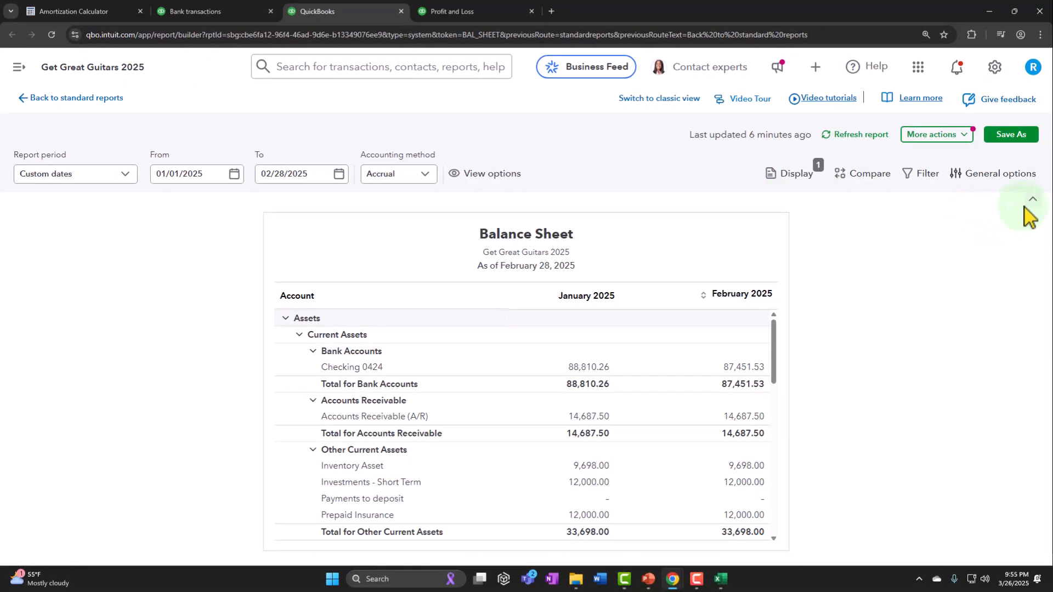
{"action": "left_click", "coordinate": [858, 135]}
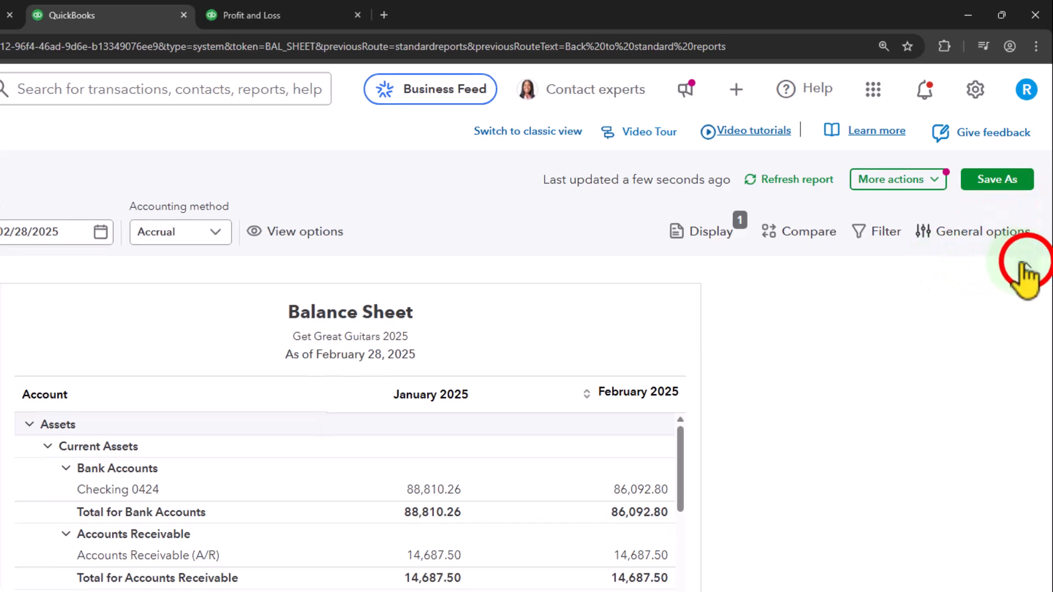
{"action": "scroll", "coordinate": [1025, 274], "scroll_direction": "down", "scroll_amount": 2}
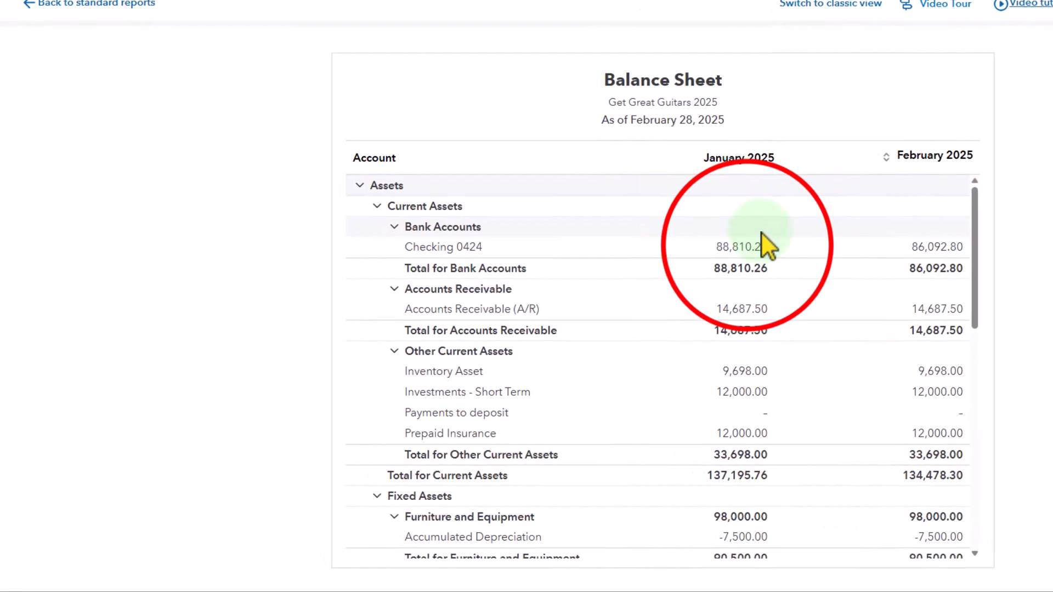
Step: Drill into the January and February balances of Checking 0424 to review their transactions, returning to the Balance Sheet each time
{"action": "left_click", "coordinate": [745, 247]}
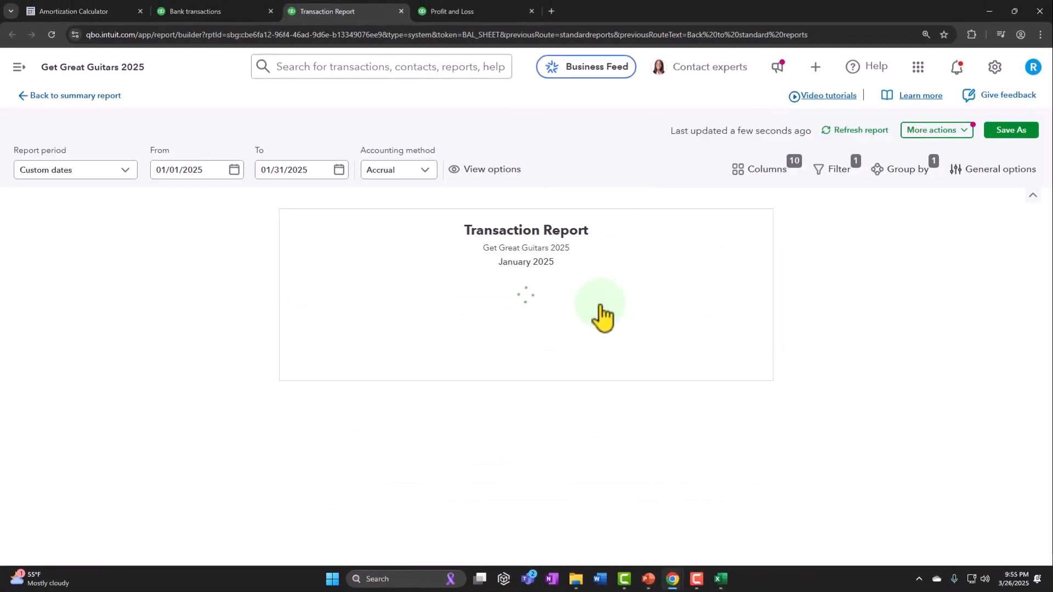
{"action": "scroll", "coordinate": [599, 375], "scroll_direction": "down", "scroll_amount": 3}
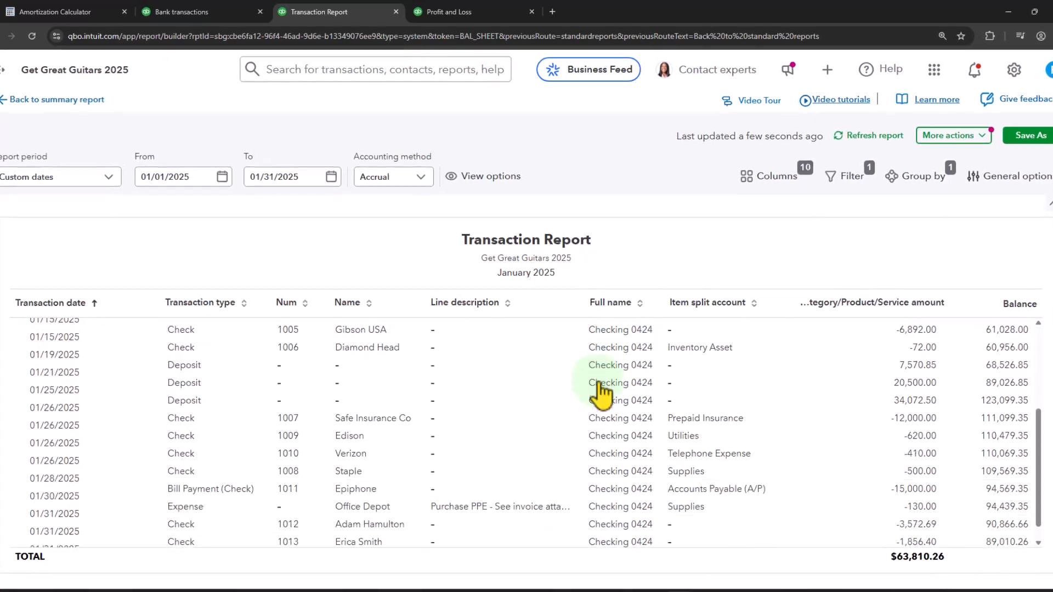
{"action": "scroll", "coordinate": [599, 386], "scroll_direction": "down", "scroll_amount": 3}
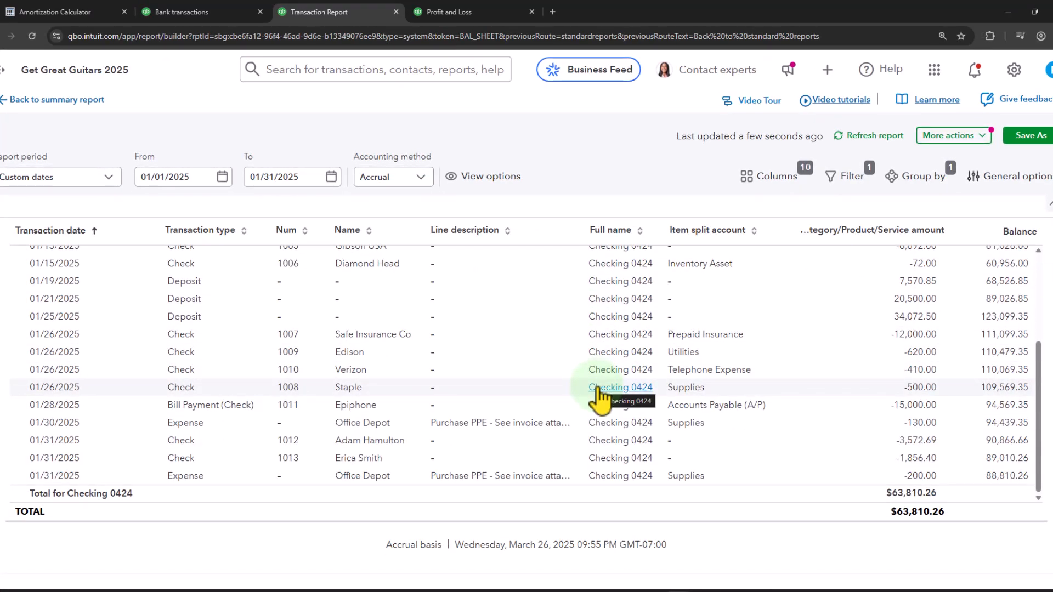
{"action": "scroll", "coordinate": [599, 392], "scroll_direction": "up", "scroll_amount": 10}
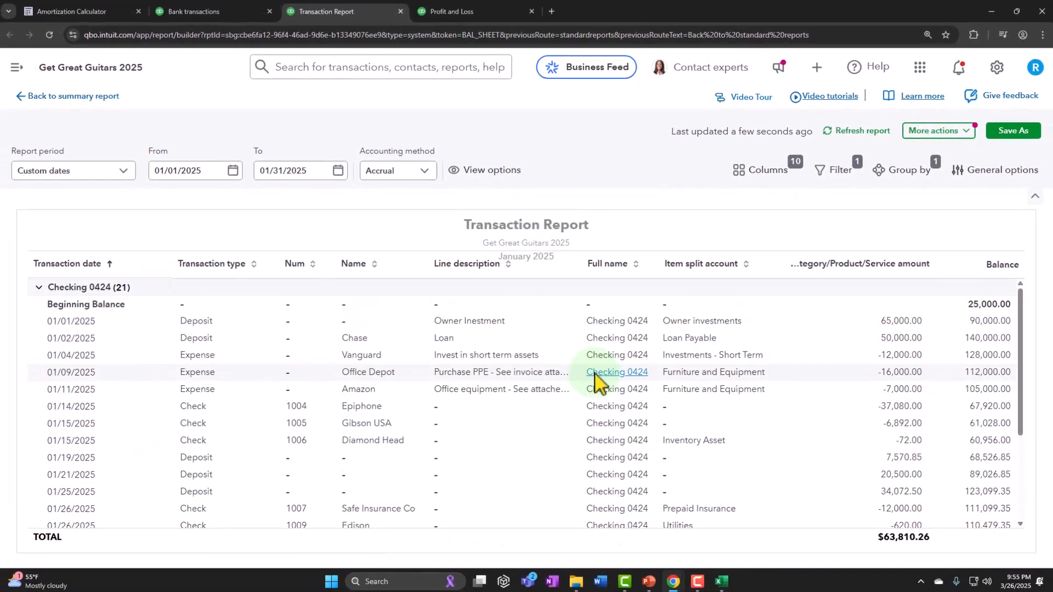
{"action": "left_click", "coordinate": [123, 139]}
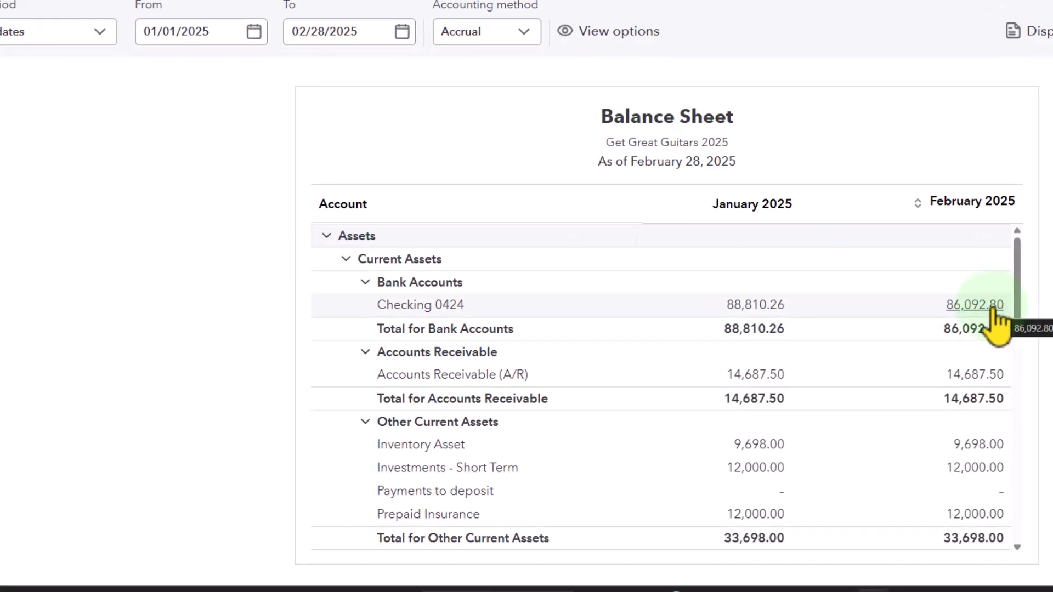
{"action": "left_click", "coordinate": [987, 305]}
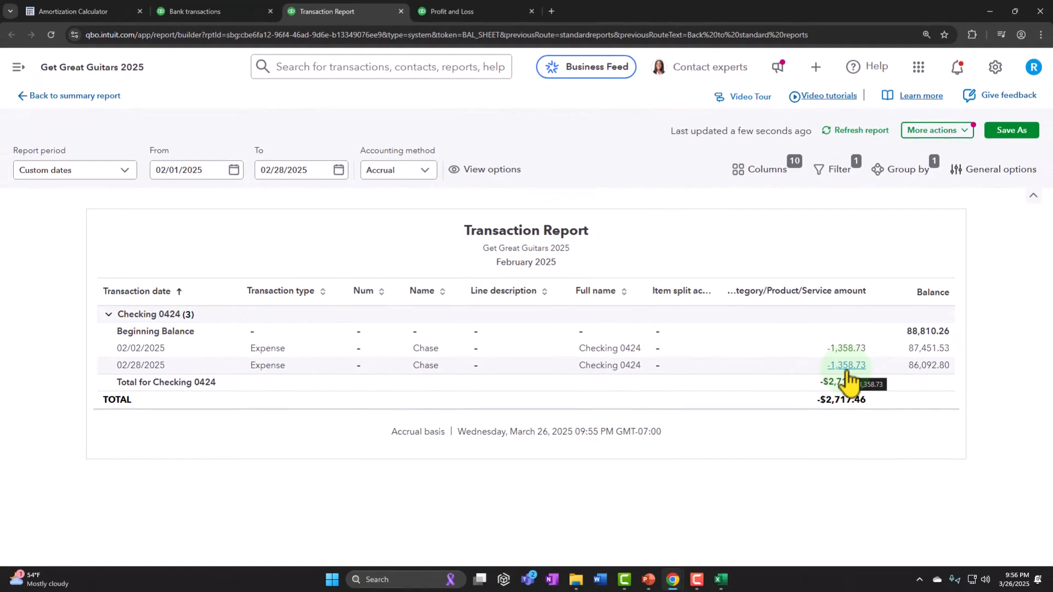
{"action": "left_click", "coordinate": [61, 95]}
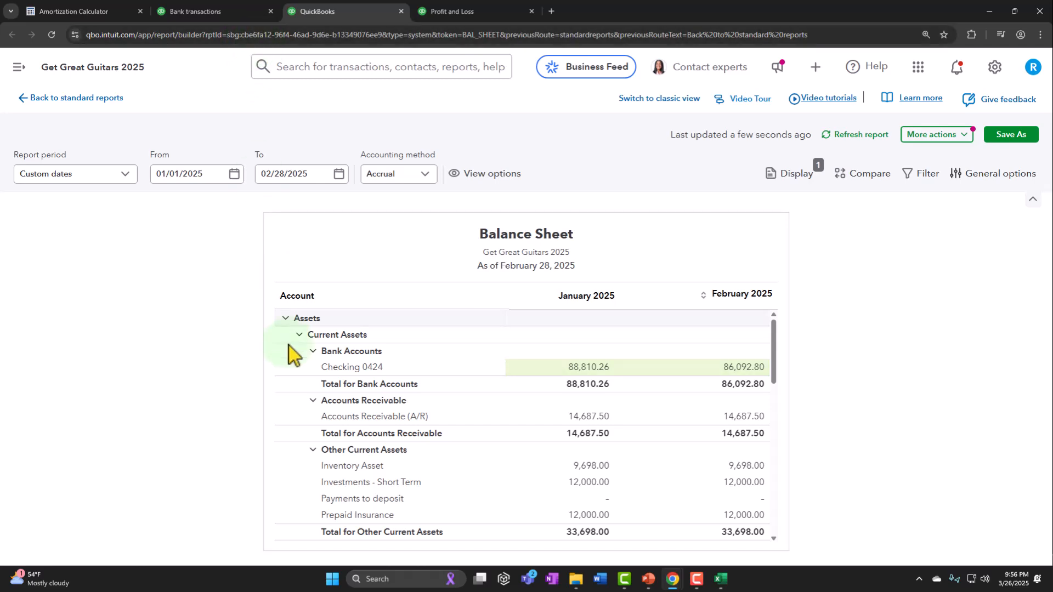
Step: Review the transactions behind the February Loan Payable balance, and return to the Balance Sheet
{"action": "scroll", "coordinate": [285, 424], "scroll_direction": "down", "scroll_amount": 6}
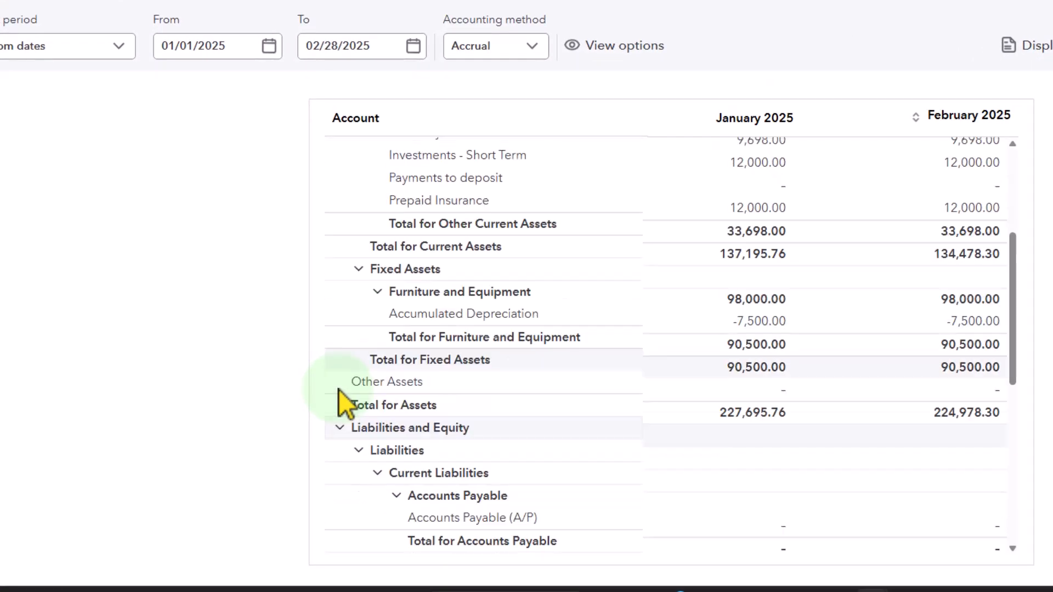
{"action": "scroll", "coordinate": [338, 389], "scroll_direction": "down", "scroll_amount": 3}
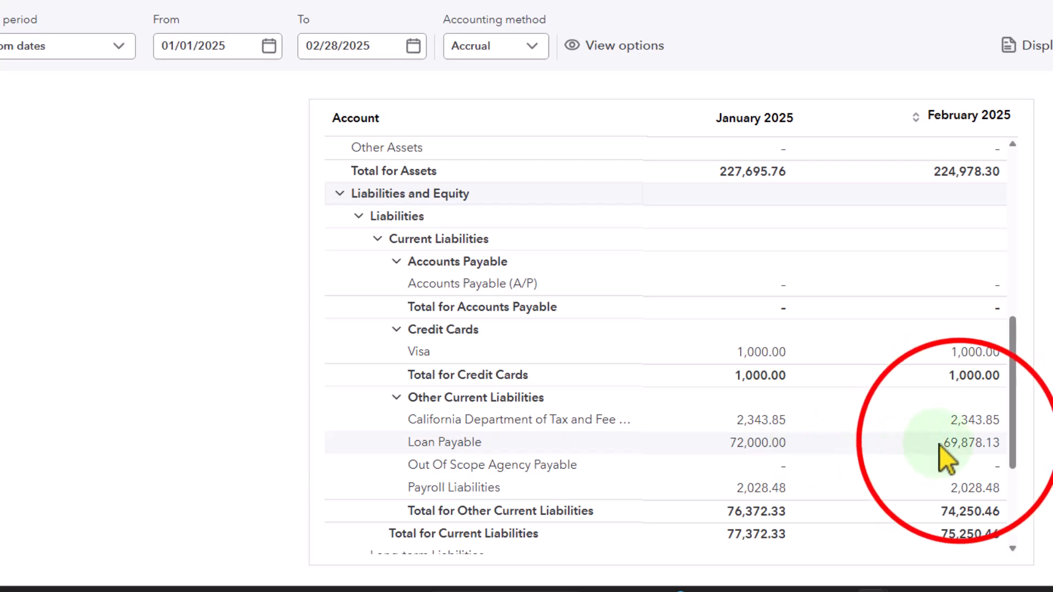
{"action": "left_click", "coordinate": [959, 441]}
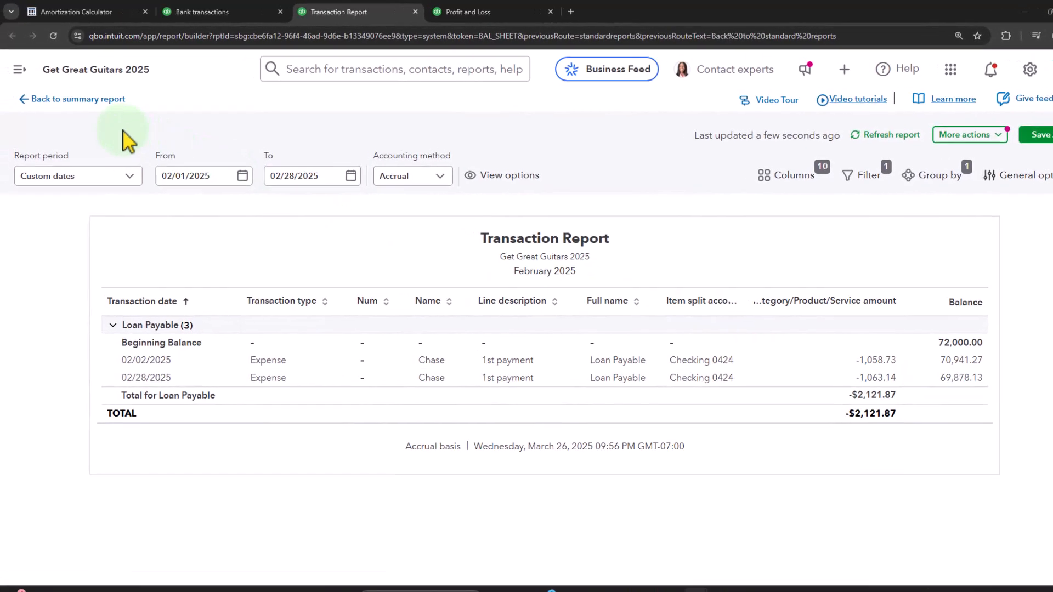
{"action": "left_click", "coordinate": [80, 99]}
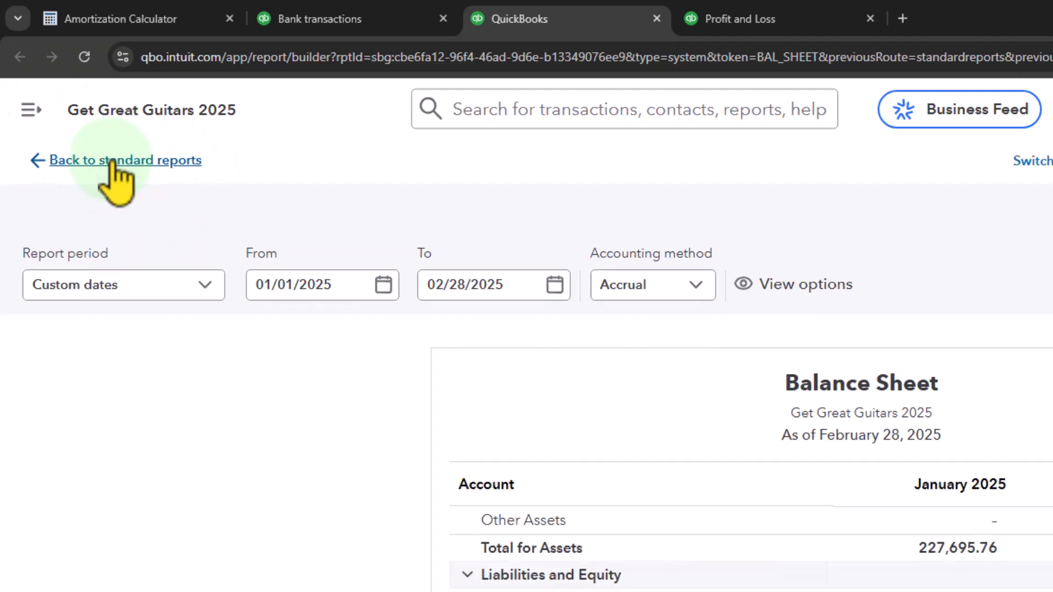
Step: Switch to the Profit and Loss report, expand its options header, and refresh the report
{"action": "left_click", "coordinate": [714, 16]}
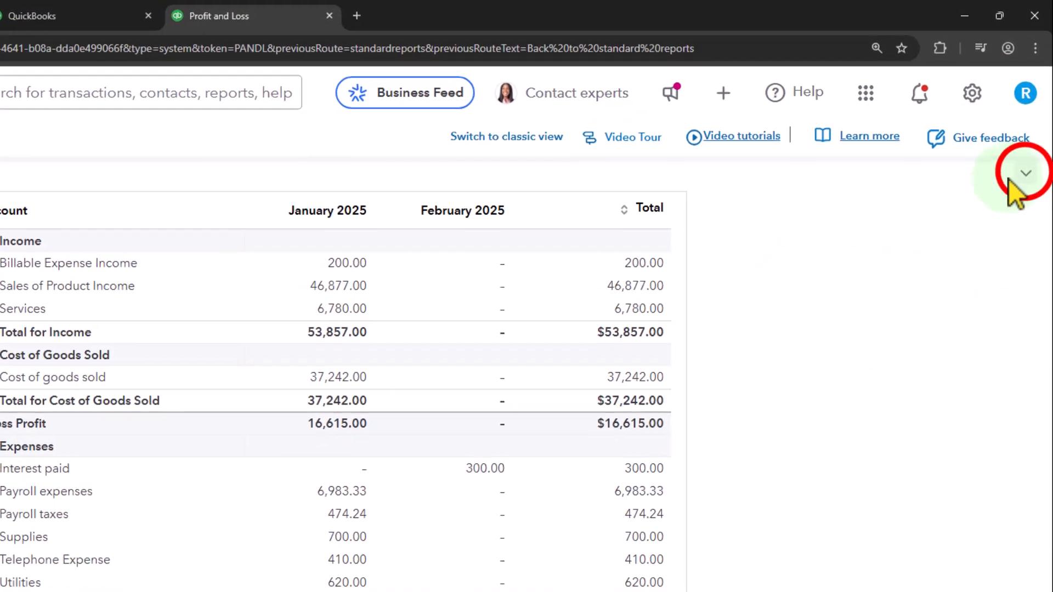
{"action": "left_click", "coordinate": [1023, 175]}
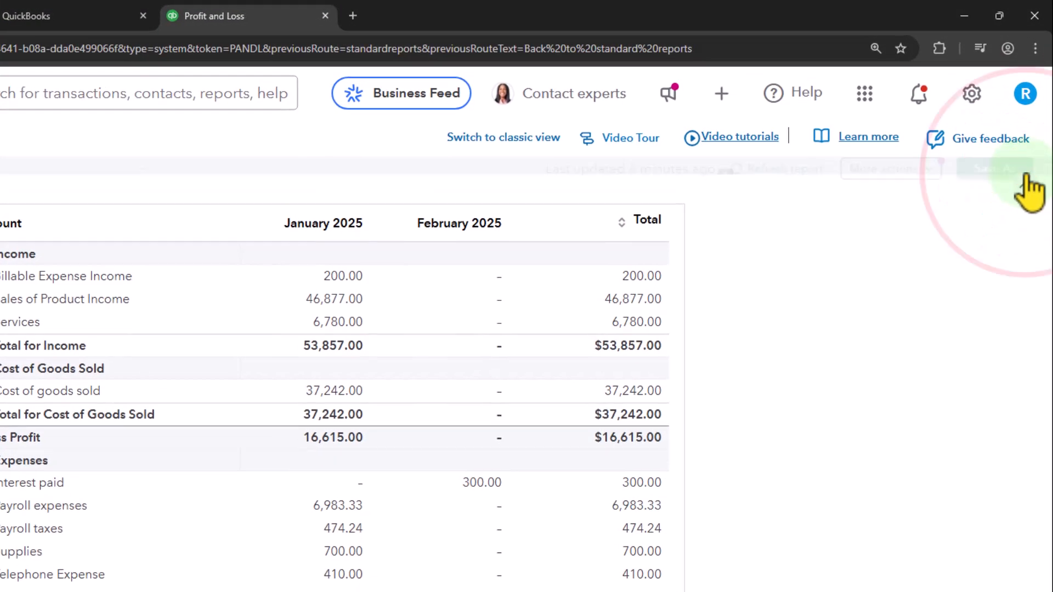
{"action": "left_click", "coordinate": [790, 189]}
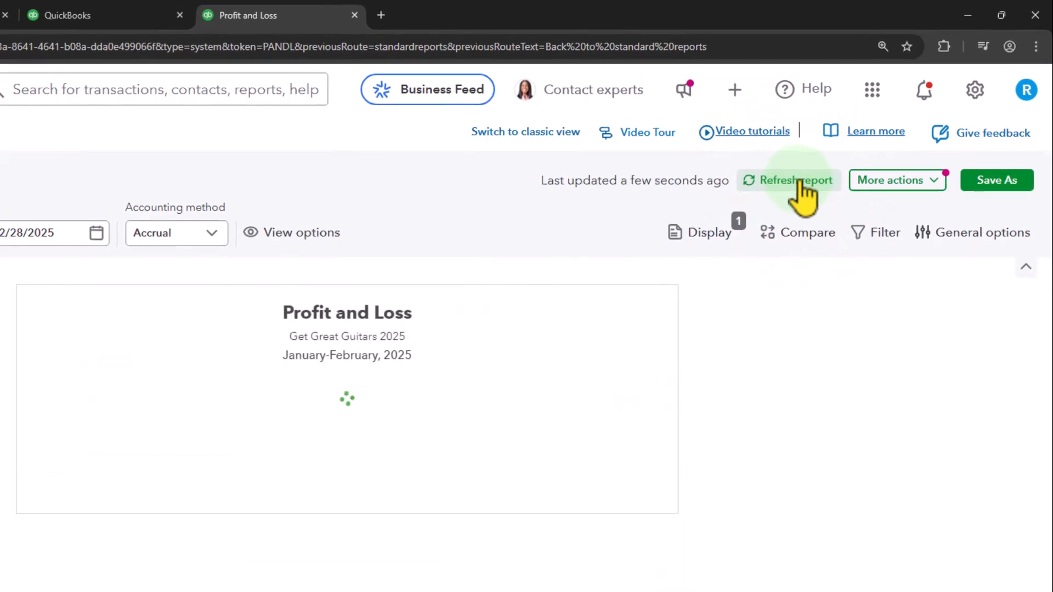
Step: Review the transactions behind the February Interest paid amount, and return to the Profit and Loss report
{"action": "scroll", "coordinate": [577, 368], "scroll_direction": "down", "scroll_amount": 2}
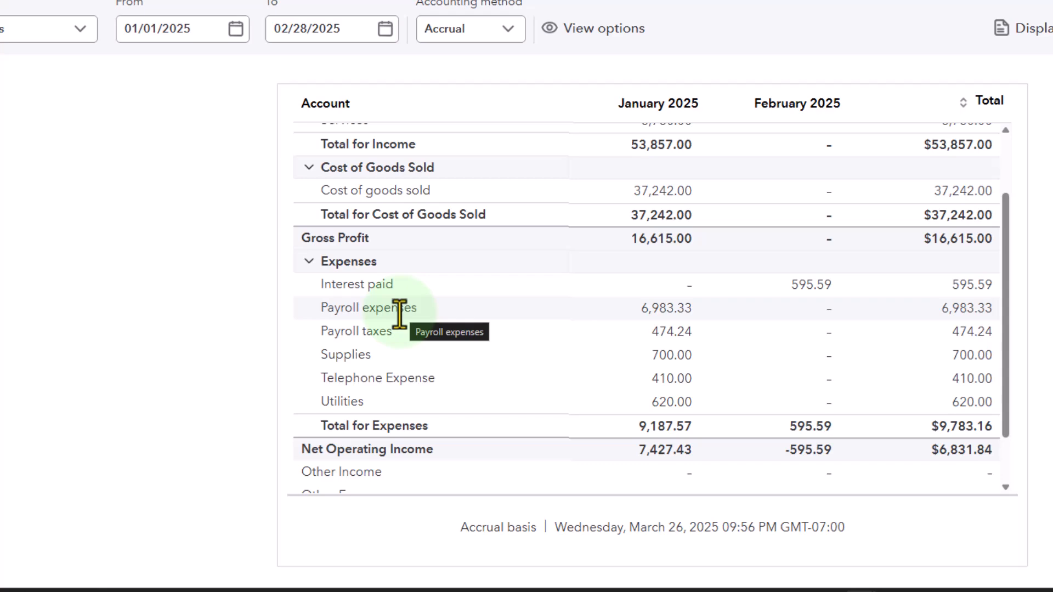
{"action": "left_click", "coordinate": [809, 286]}
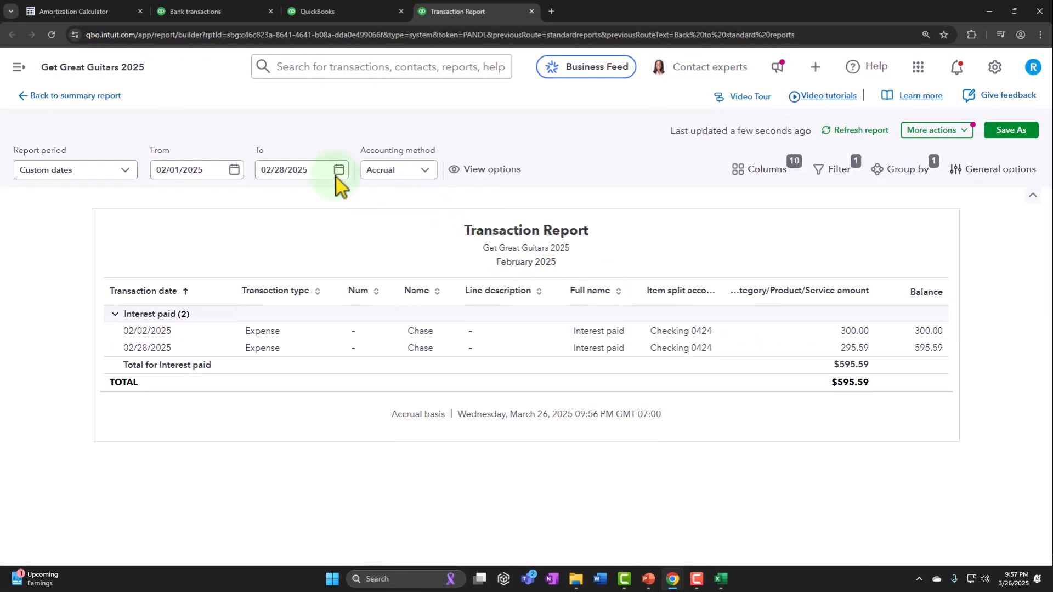
{"action": "left_click", "coordinate": [91, 97]}
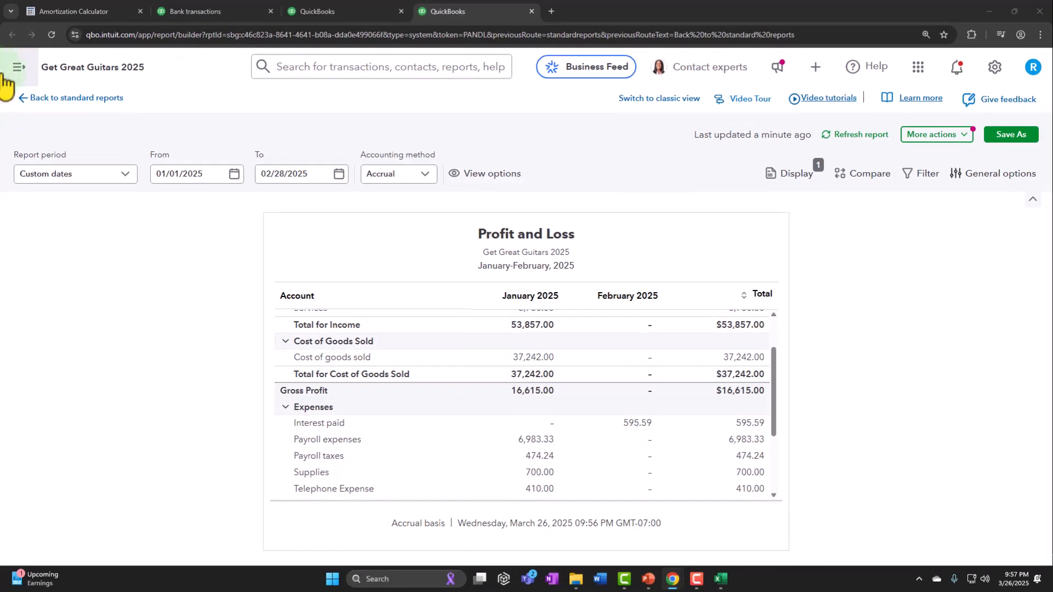
Step: Open the chart of accounts on the transactions page and collapse the navigation menu
{"action": "left_click", "coordinate": [196, 11]}
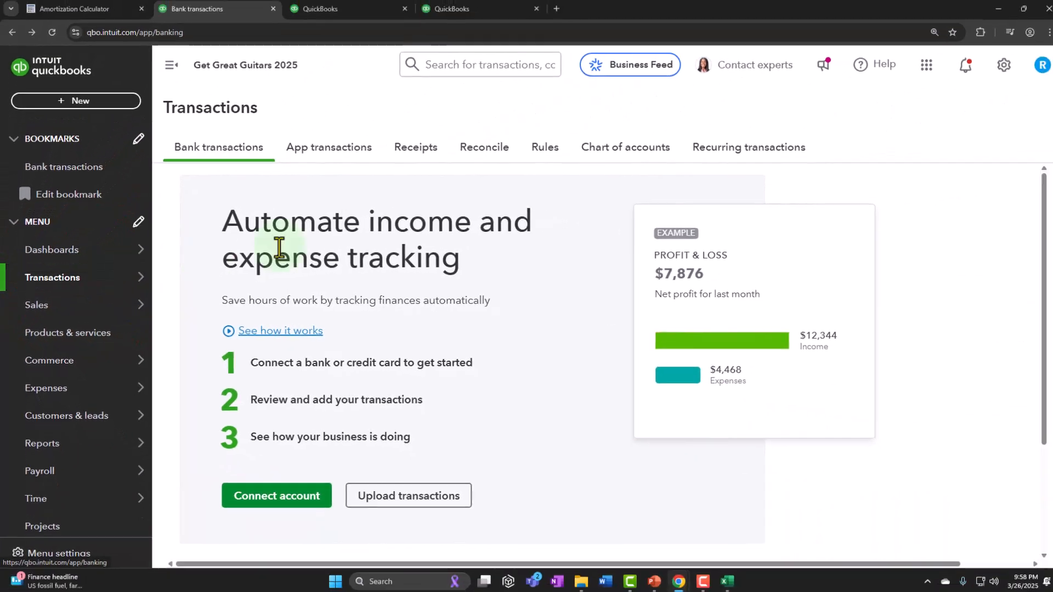
{"action": "left_click", "coordinate": [625, 154]}
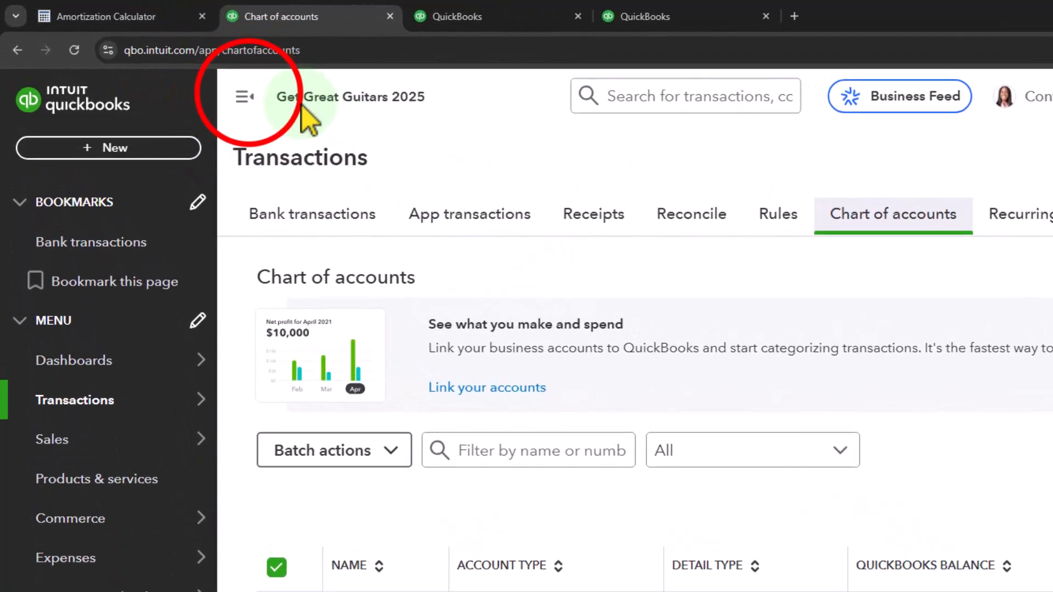
{"action": "left_click", "coordinate": [170, 66]}
Step: Browse the chart of accounts from the bank accounts through to the Interest paid expense accounts on the second page
{"action": "scroll", "coordinate": [385, 367], "scroll_direction": "down", "scroll_amount": 5}
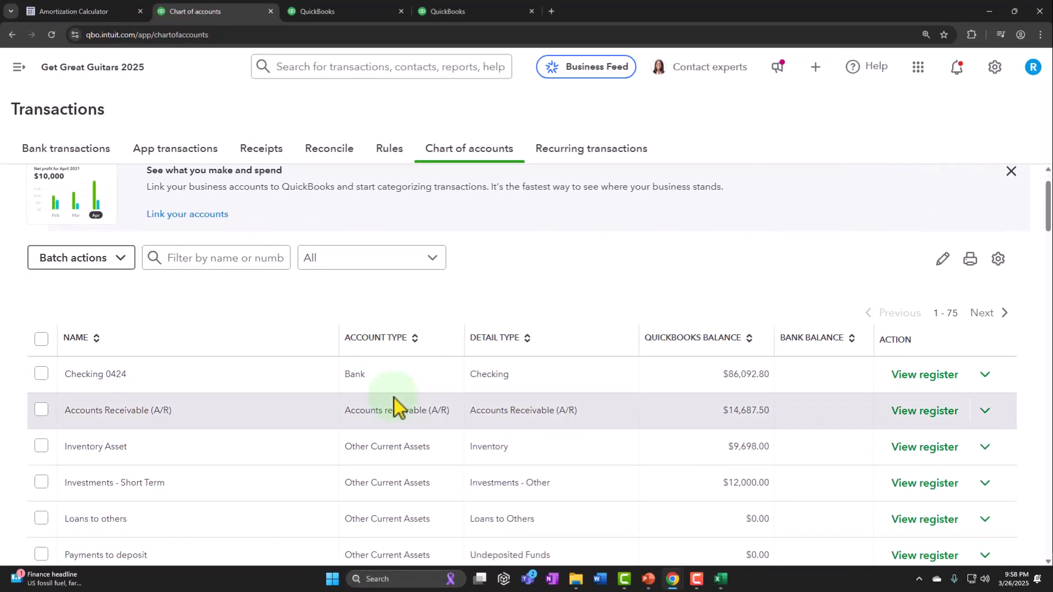
{"action": "scroll", "coordinate": [396, 402], "scroll_direction": "down", "scroll_amount": 2}
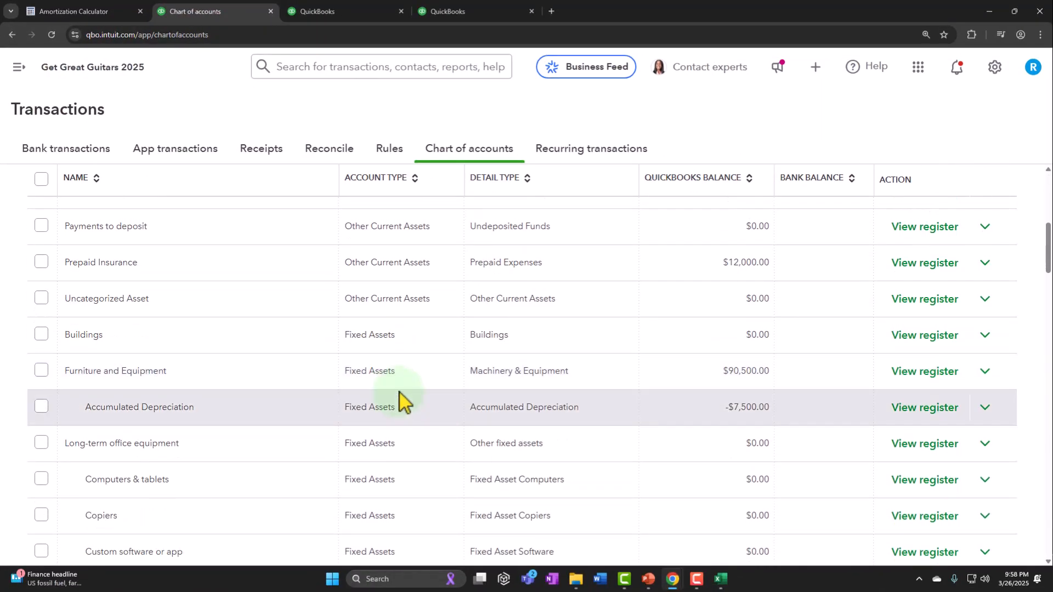
{"action": "scroll", "coordinate": [397, 399], "scroll_direction": "up", "scroll_amount": 2}
{"action": "scroll", "coordinate": [397, 397], "scroll_direction": "down", "scroll_amount": 1}
{"action": "scroll", "coordinate": [400, 390], "scroll_direction": "down", "scroll_amount": 14}
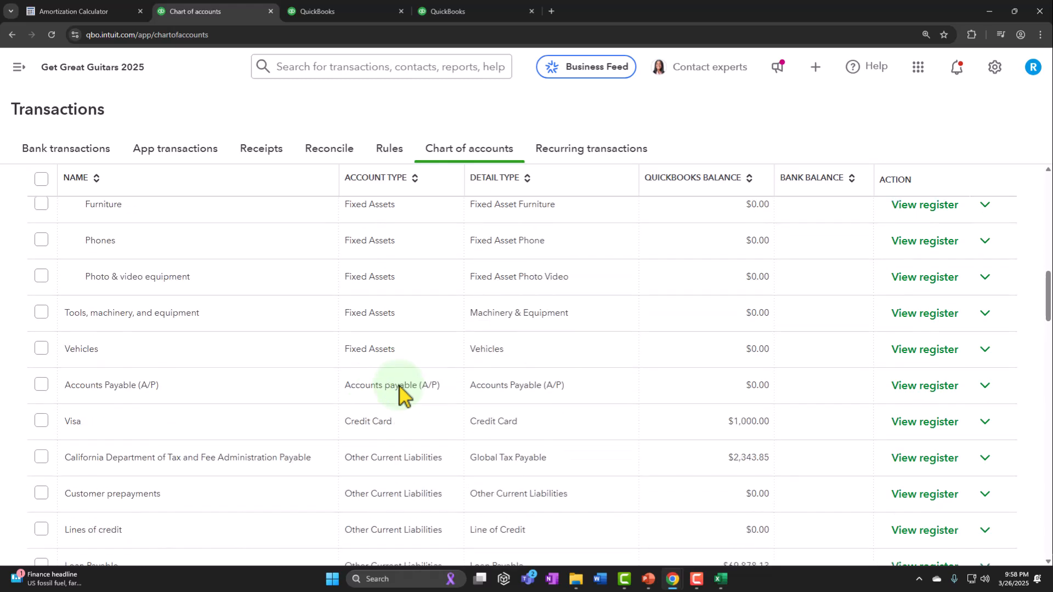
{"action": "scroll", "coordinate": [400, 387], "scroll_direction": "down", "scroll_amount": 11}
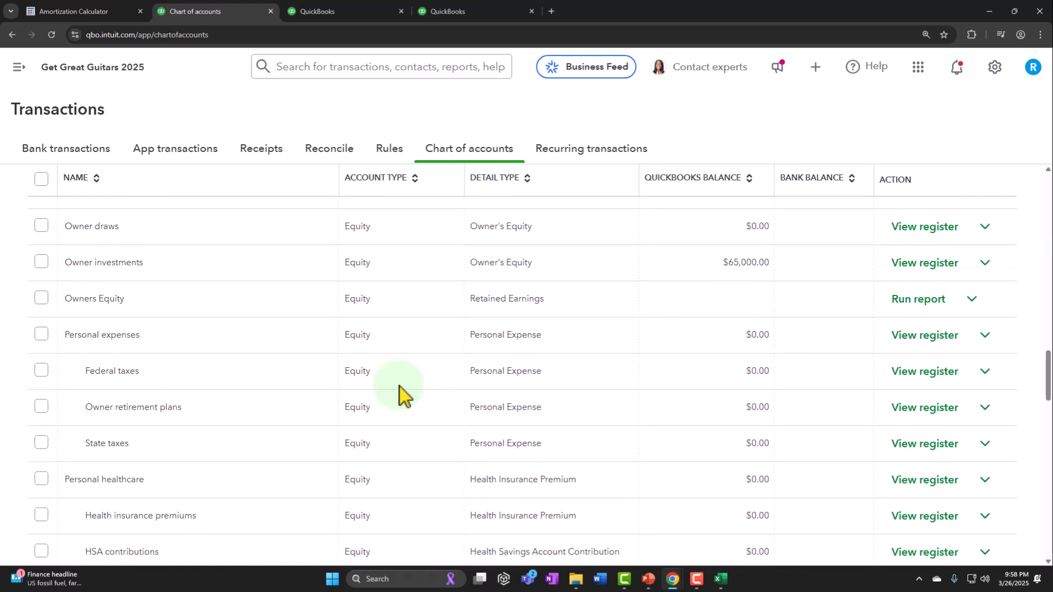
{"action": "scroll", "coordinate": [399, 386], "scroll_direction": "down", "scroll_amount": 11}
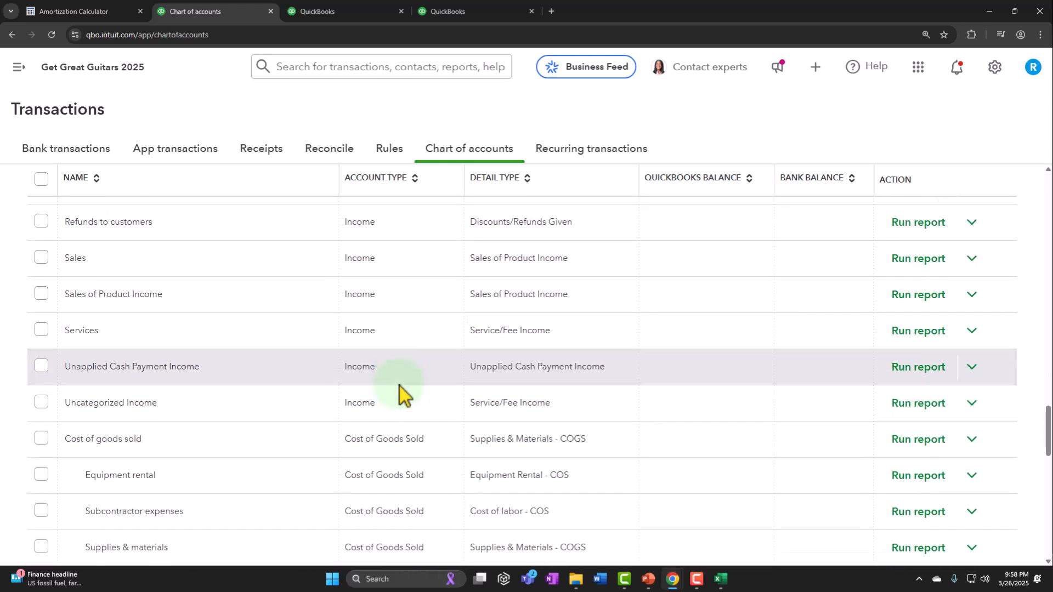
{"action": "scroll", "coordinate": [399, 386], "scroll_direction": "down", "scroll_amount": 6}
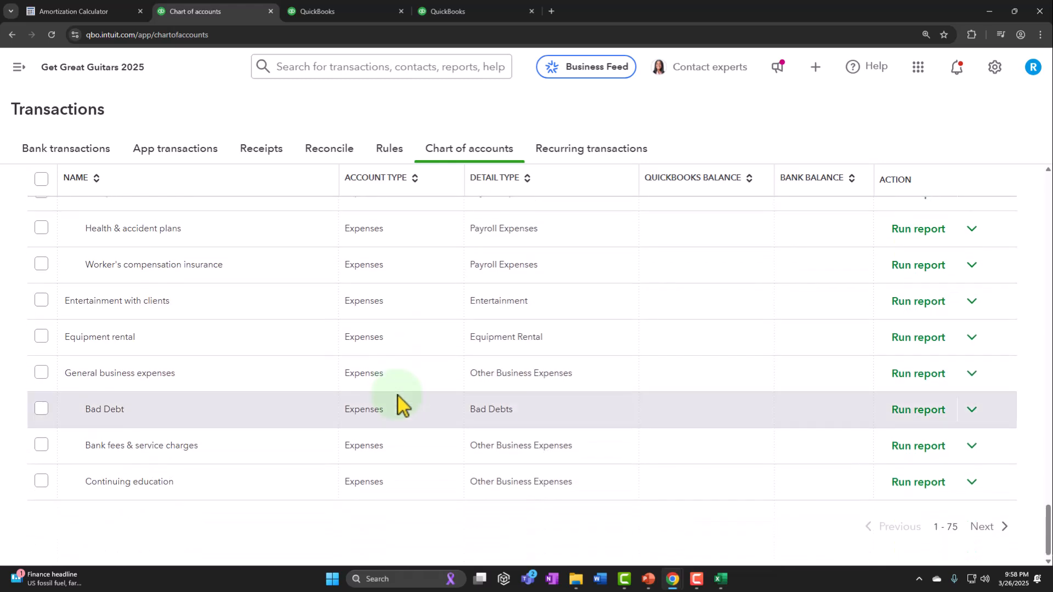
{"action": "left_click", "coordinate": [983, 527]}
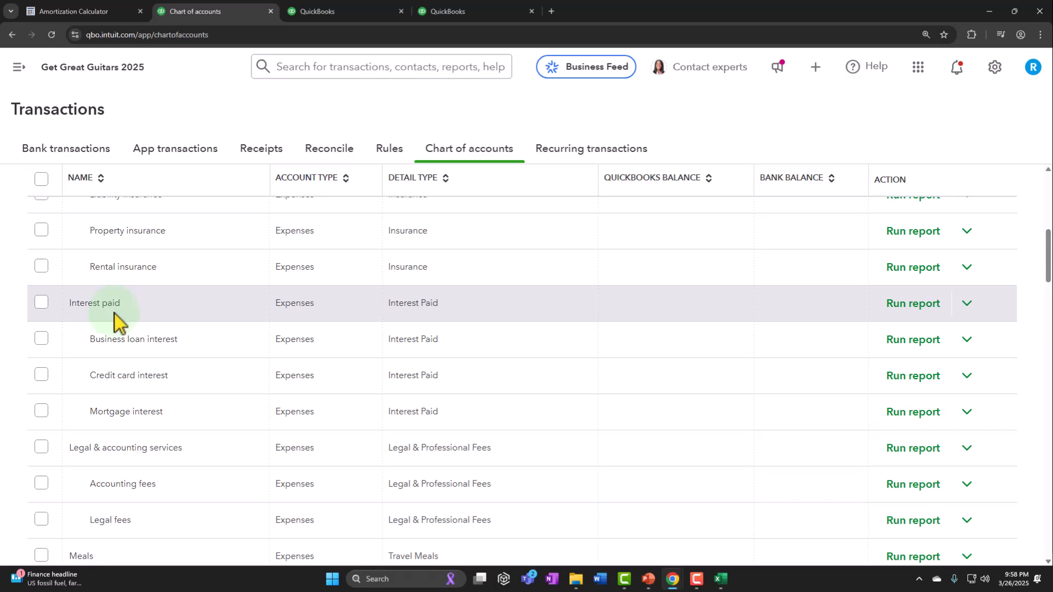
Step: Review the Profit and Loss down to Net Income, and the Balance Sheet from its assets through liabilities and equity
{"action": "left_click", "coordinate": [433, 11]}
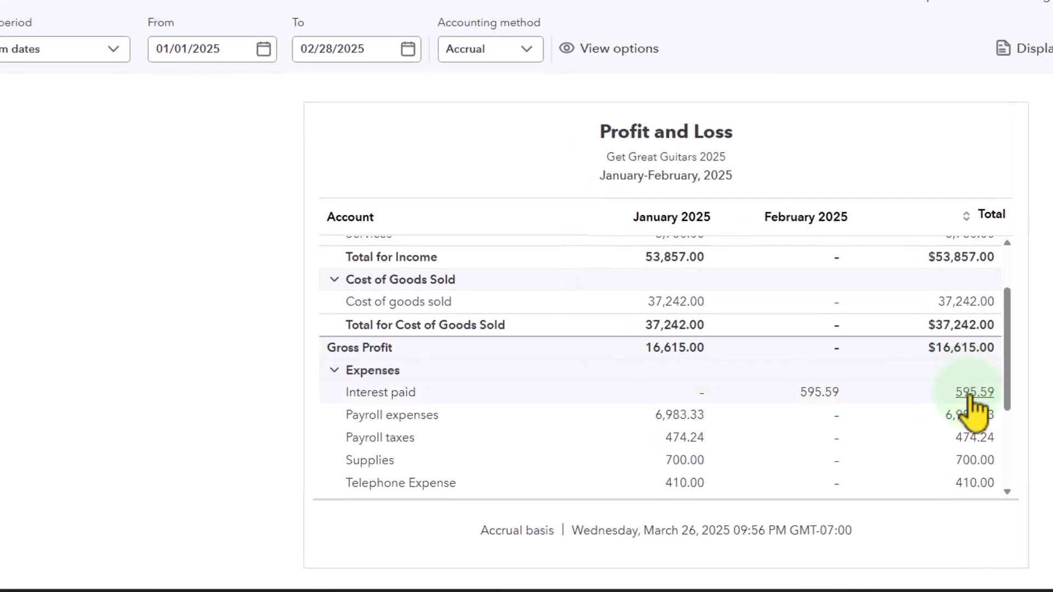
{"action": "scroll", "coordinate": [973, 406], "scroll_direction": "down", "scroll_amount": 5}
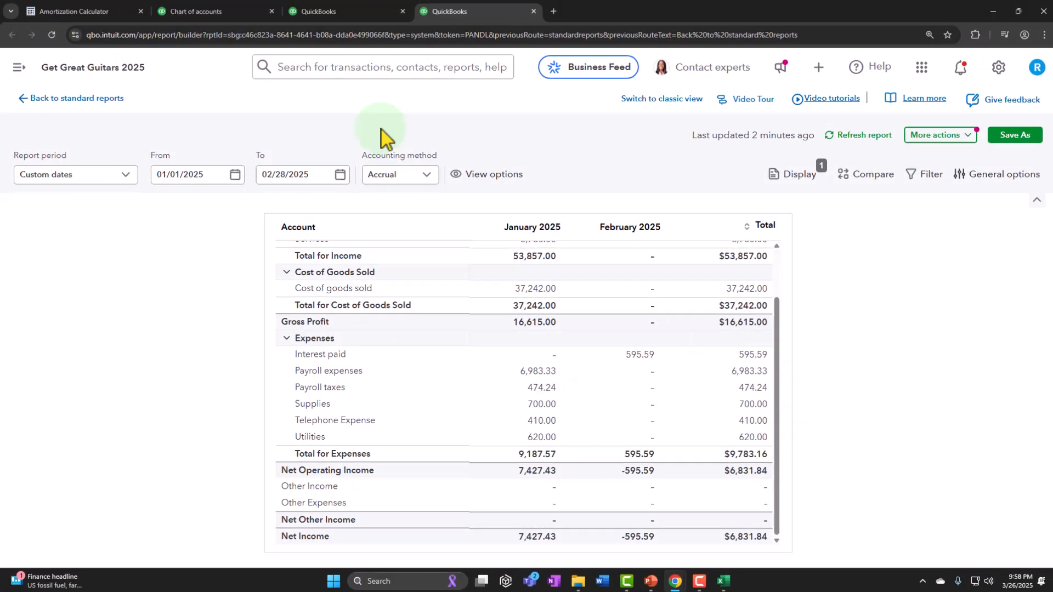
{"action": "left_click", "coordinate": [351, 11]}
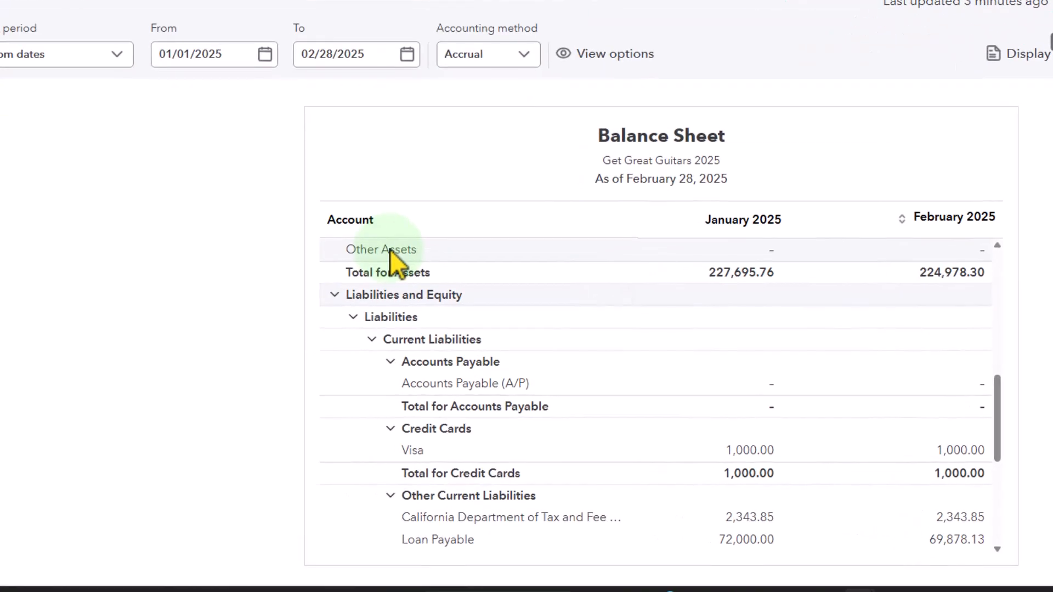
{"action": "scroll", "coordinate": [389, 249], "scroll_direction": "up", "scroll_amount": 8}
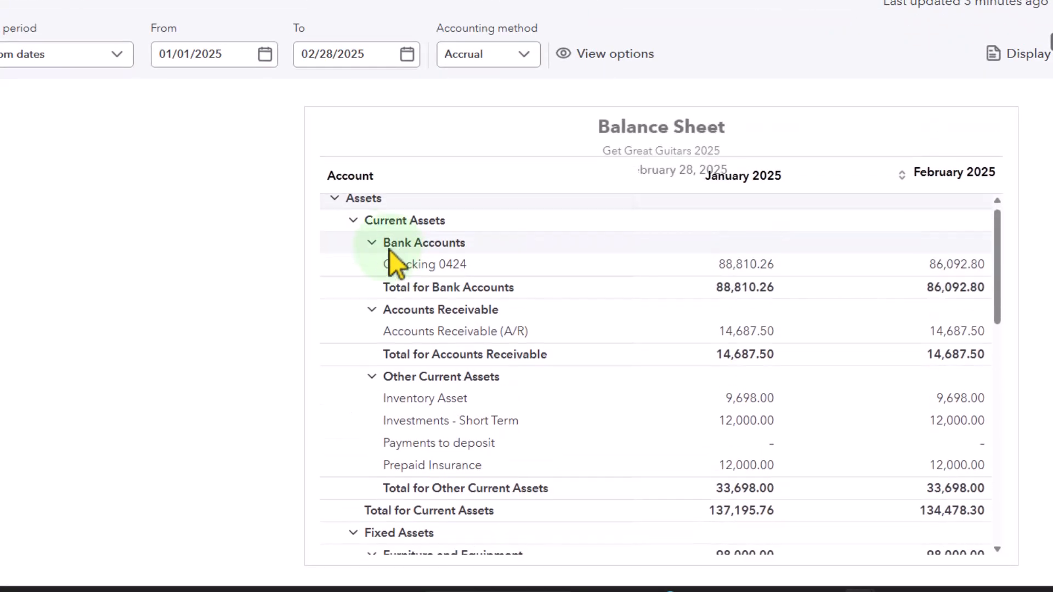
{"action": "scroll", "coordinate": [343, 320], "scroll_direction": "down", "scroll_amount": 5}
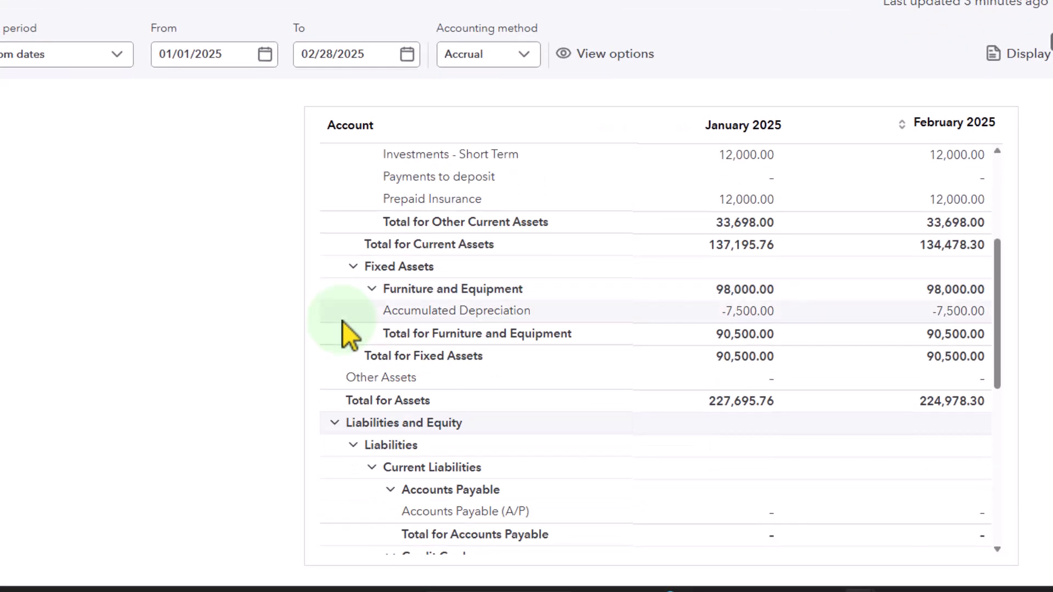
{"action": "scroll", "coordinate": [344, 316], "scroll_direction": "down", "scroll_amount": 4}
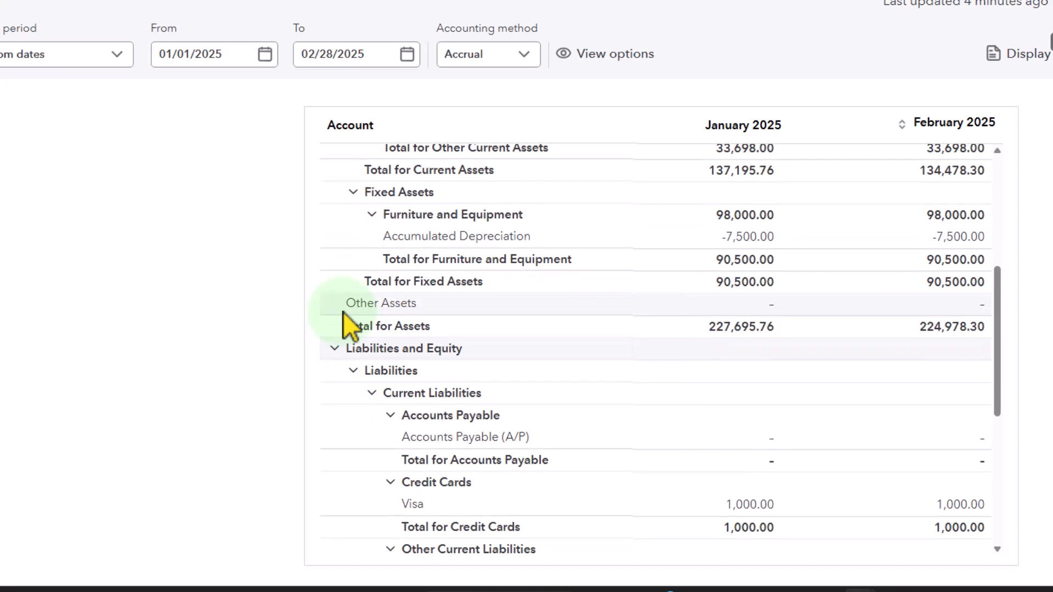
{"action": "scroll", "coordinate": [344, 312], "scroll_direction": "down", "scroll_amount": 5}
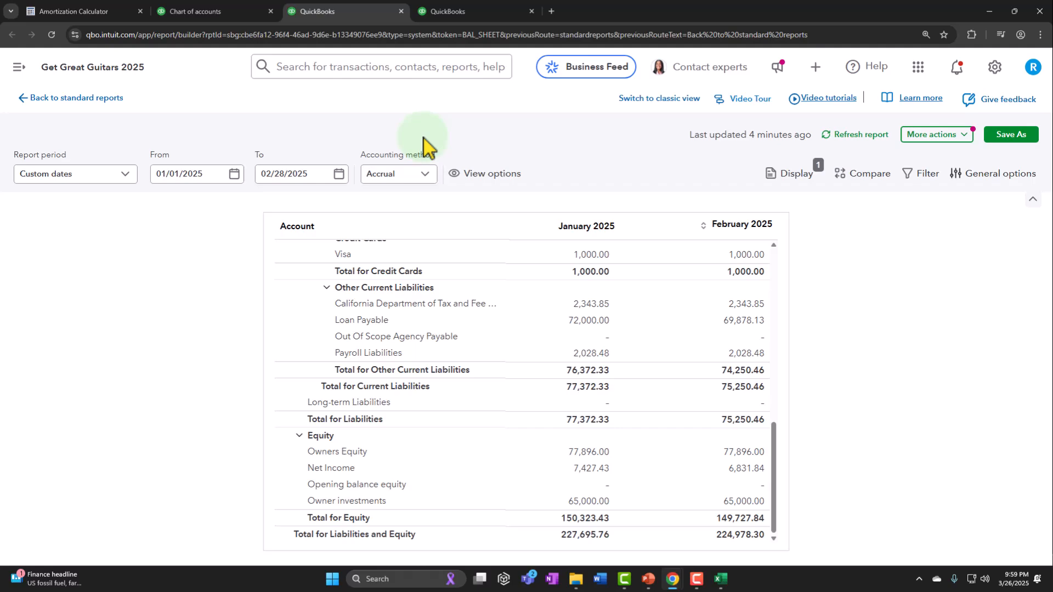
Step: Return to the Profit and Loss report and review it from Income through Expenses to Net Income
{"action": "left_click", "coordinate": [464, 10]}
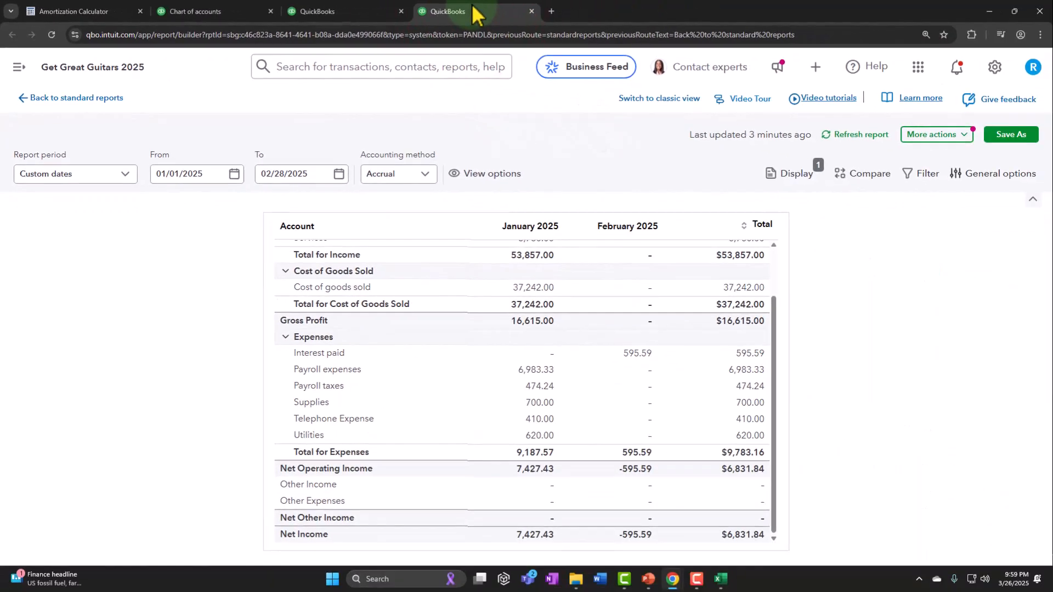
{"action": "scroll", "coordinate": [448, 337], "scroll_direction": "up", "scroll_amount": 4}
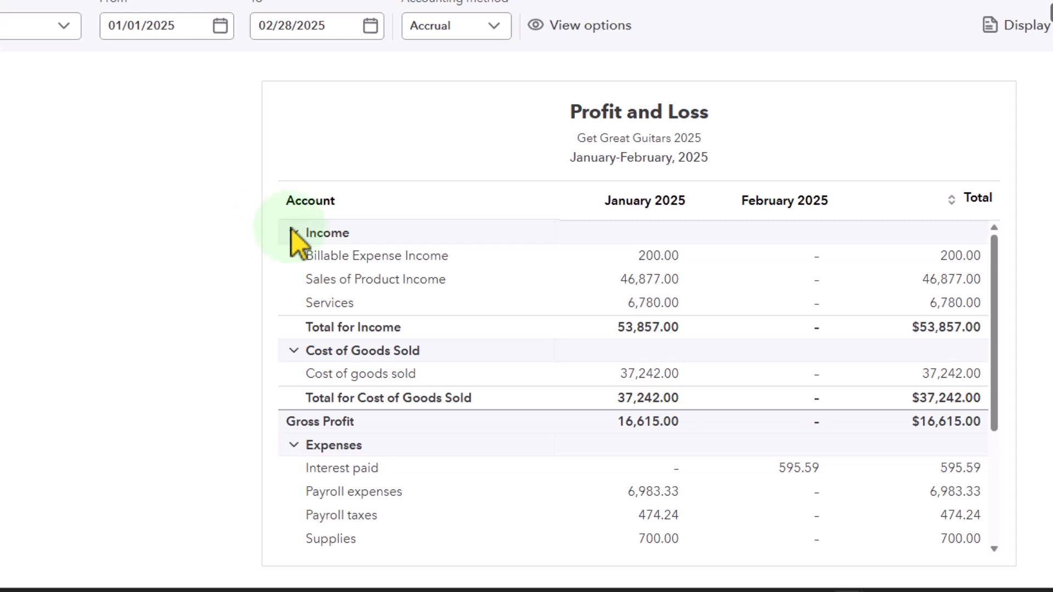
{"action": "scroll", "coordinate": [292, 229], "scroll_direction": "down", "scroll_amount": 3}
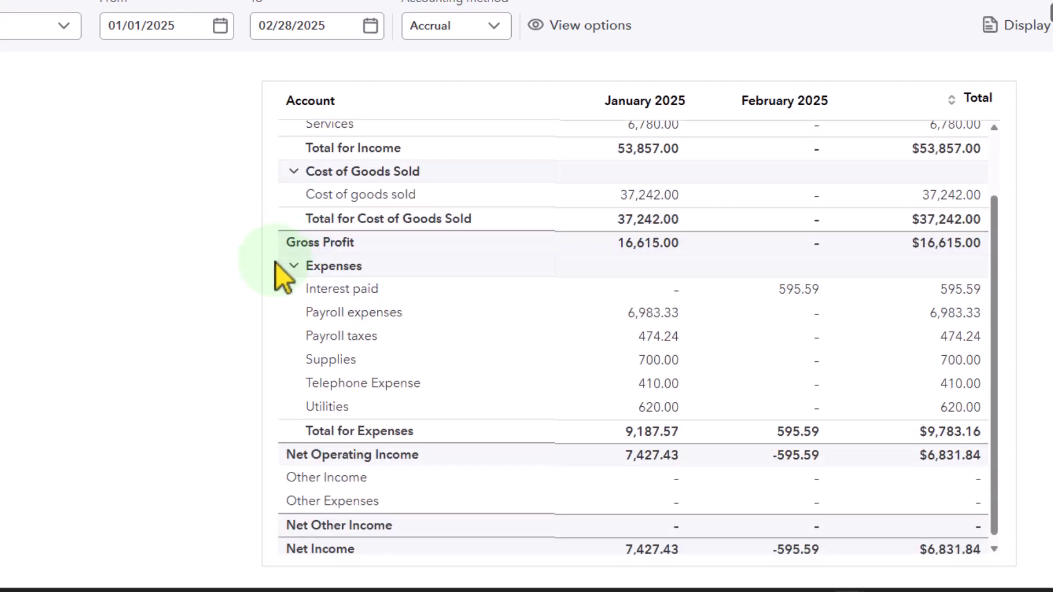
{"action": "scroll", "coordinate": [289, 332], "scroll_direction": "down", "scroll_amount": 2}
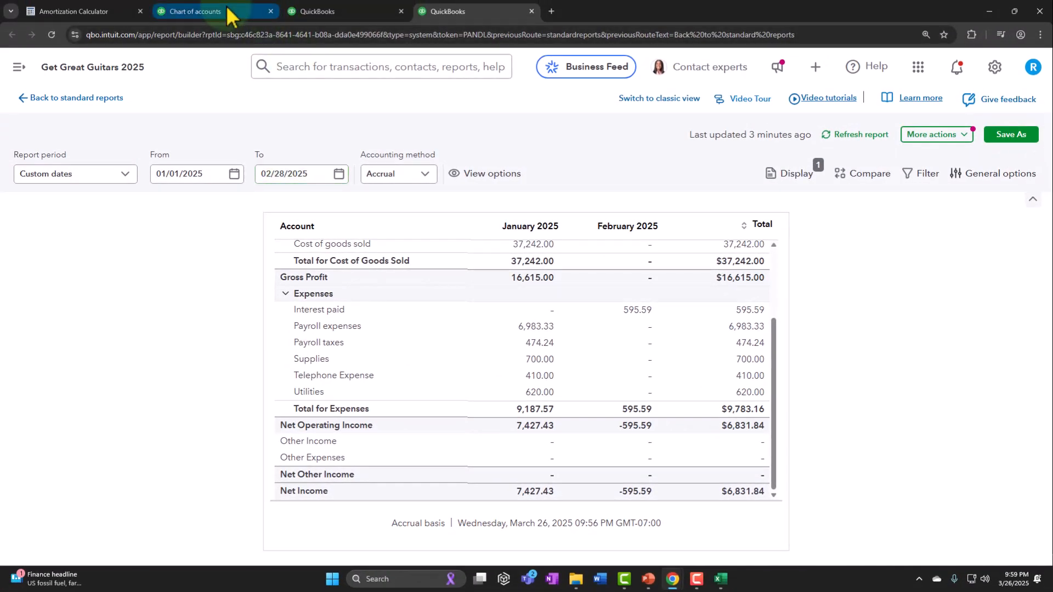
Step: Open the standard reports page from the chart of accounts, and collapse the navigation menu
{"action": "left_click", "coordinate": [229, 15]}
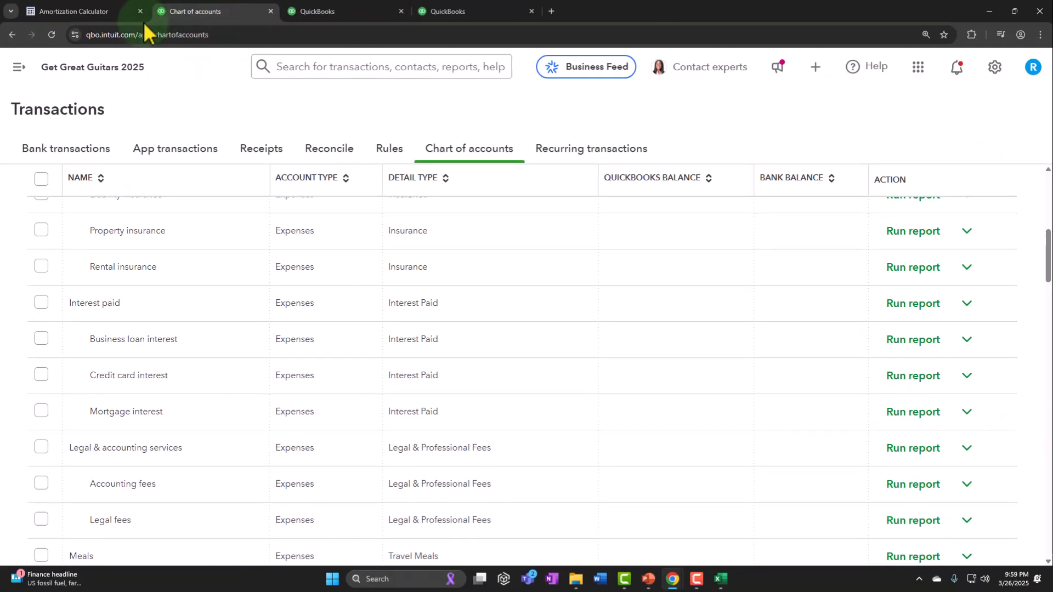
{"action": "left_click", "coordinate": [20, 67]}
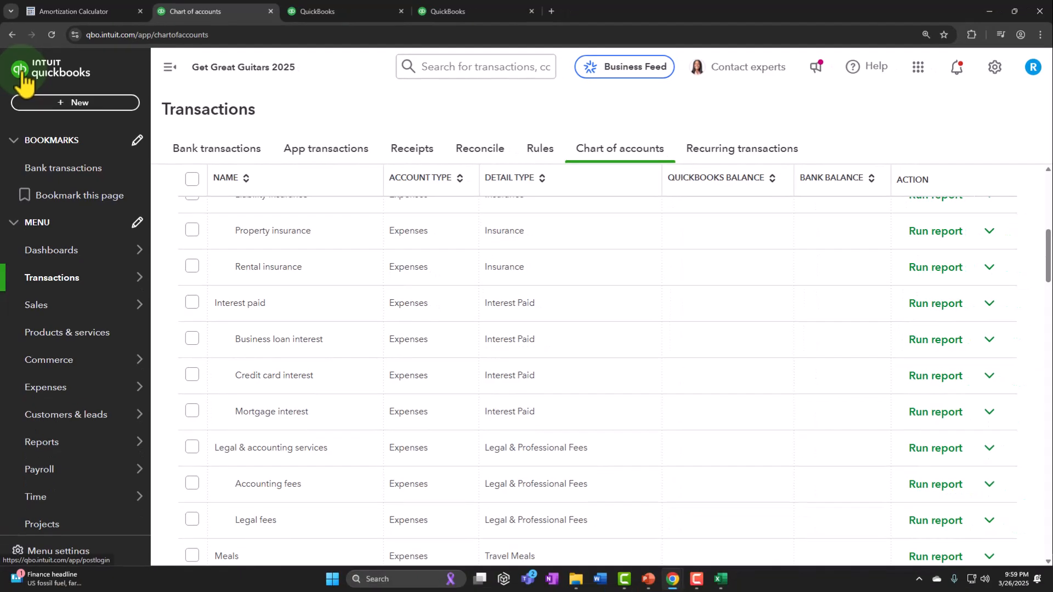
{"action": "left_click", "coordinate": [41, 439]}
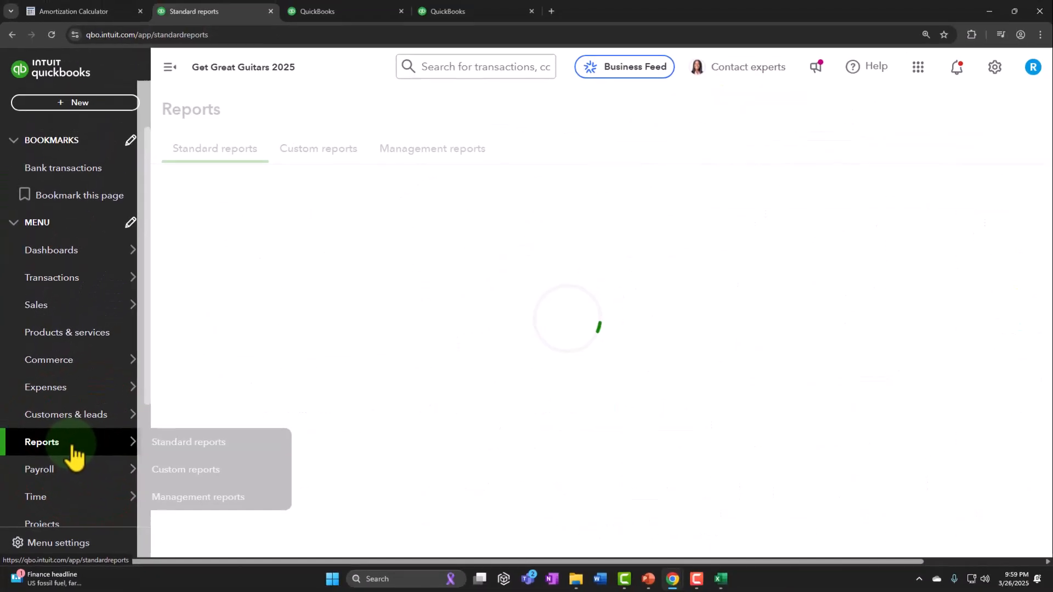
{"action": "left_click", "coordinate": [170, 67]}
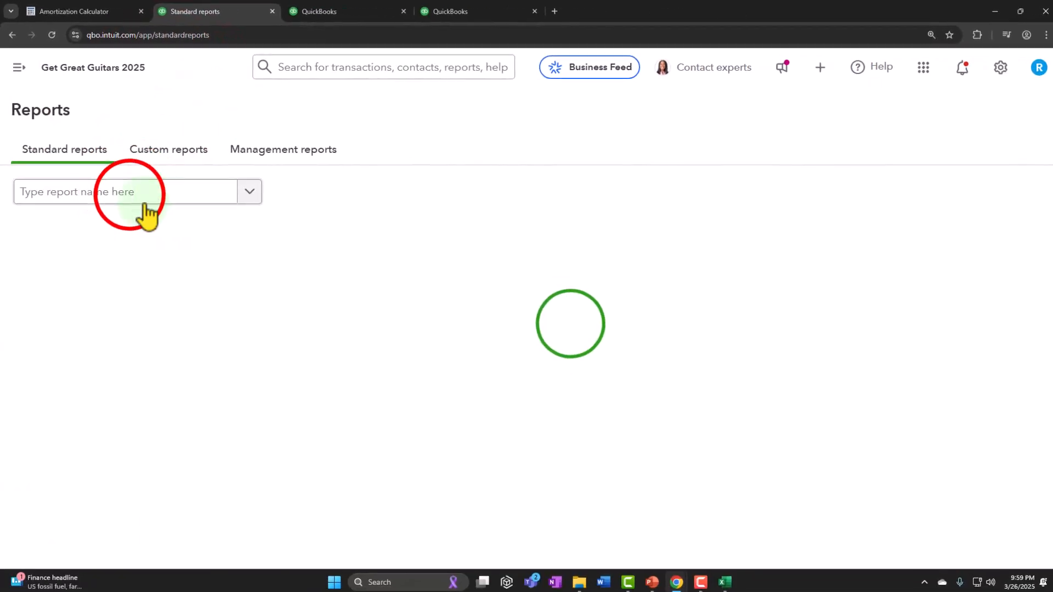
Step: Find the Trial Balance among the standard reports by name and open it
{"action": "left_click", "coordinate": [145, 204]}
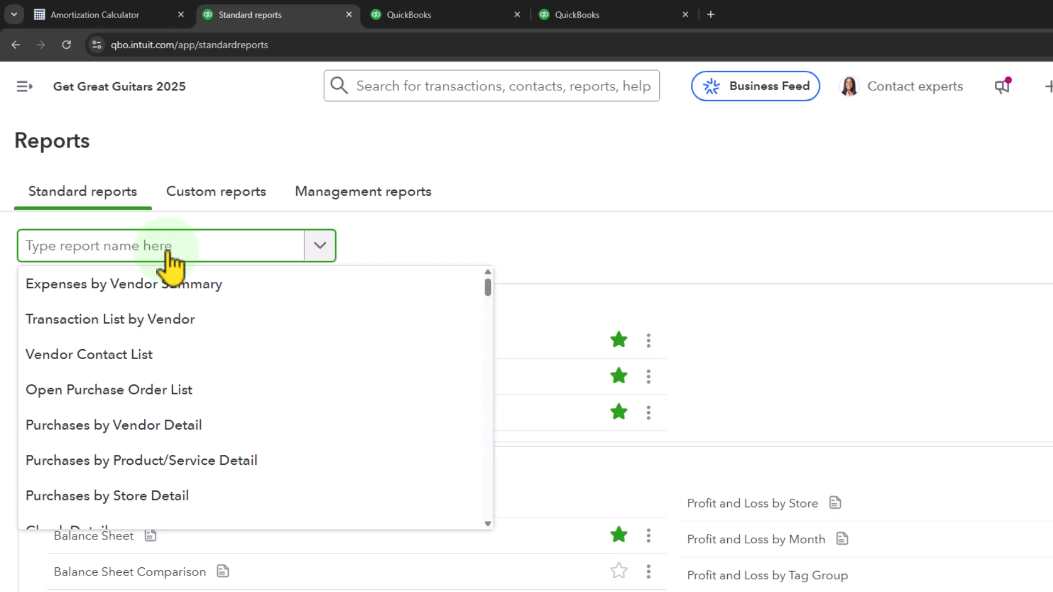
{"action": "type", "text": "tr"}
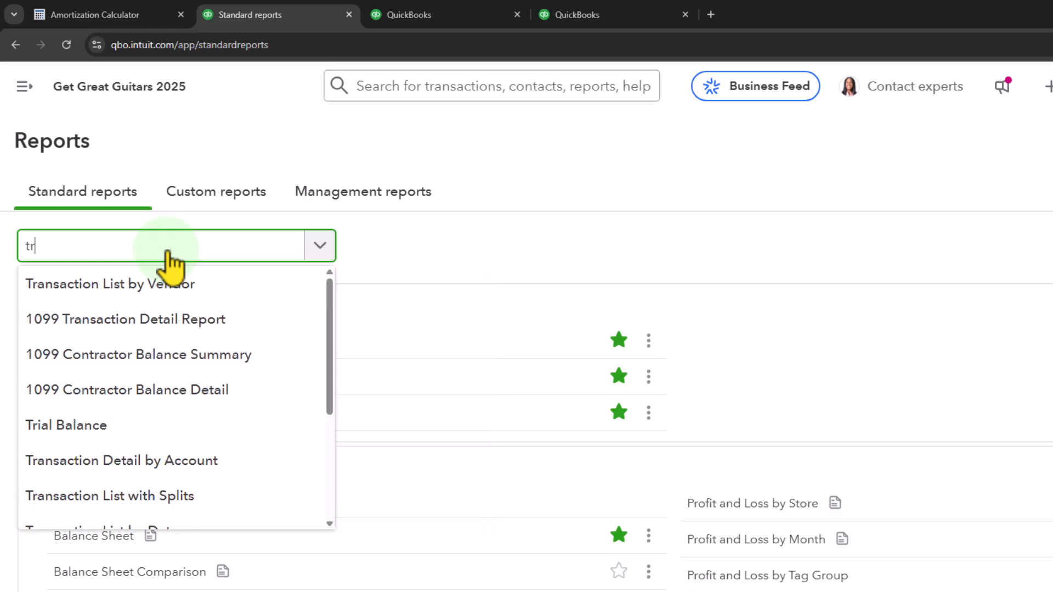
{"action": "type", "text": "ia"}
{"action": "key", "text": "BackSpace"}
{"action": "key", "text": "BackSpace"}
{"action": "type", "text": "ia"}
{"action": "left_click", "coordinate": [169, 269]}
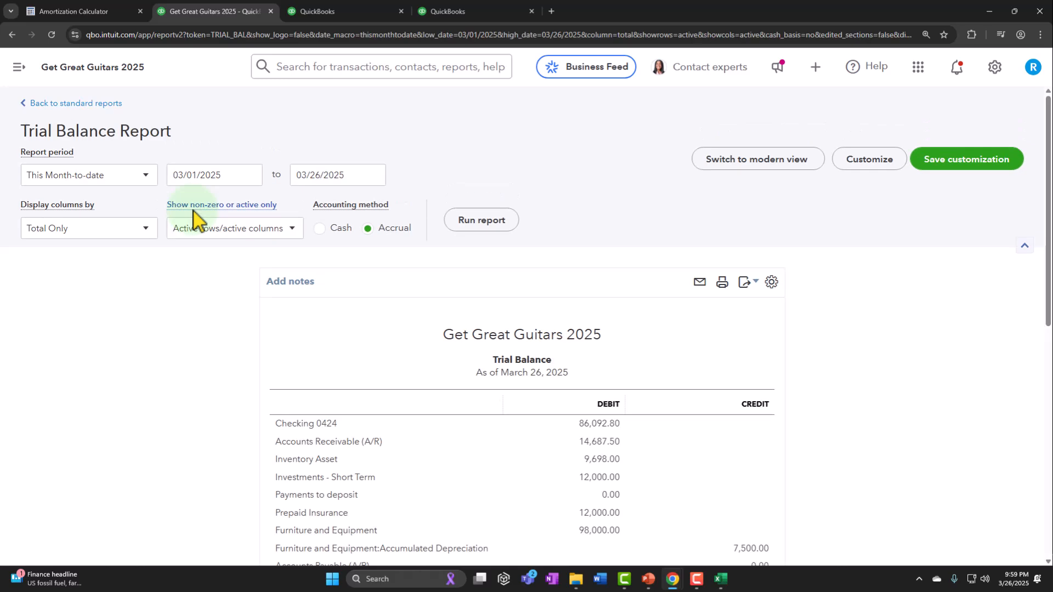
Step: Run the Trial Balance for 01/01/2025 to 02/28/2025 with columns displayed by months
{"action": "left_click", "coordinate": [222, 176]}
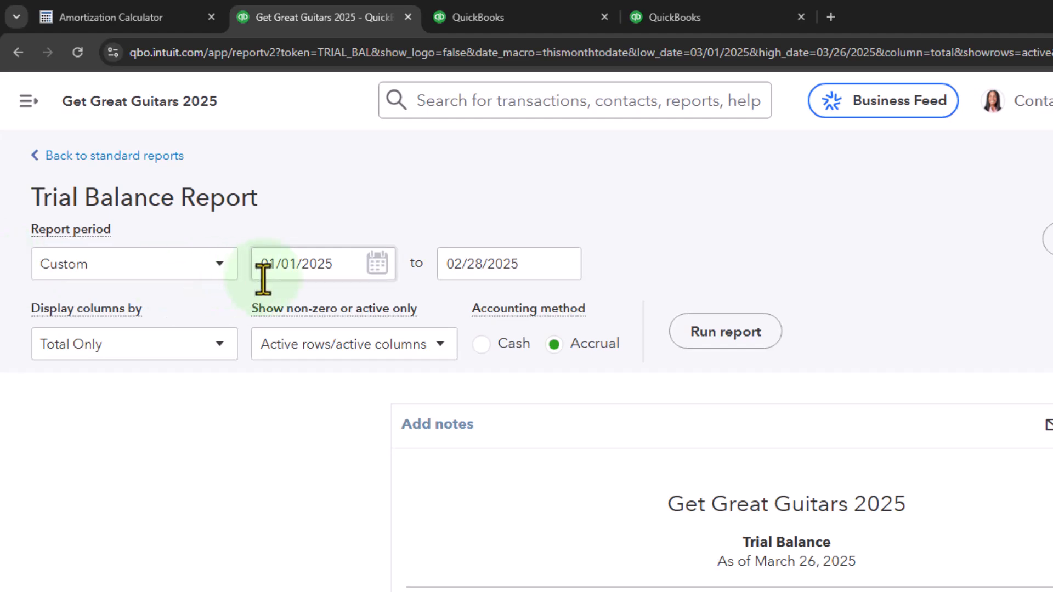
{"action": "left_click", "coordinate": [219, 344]}
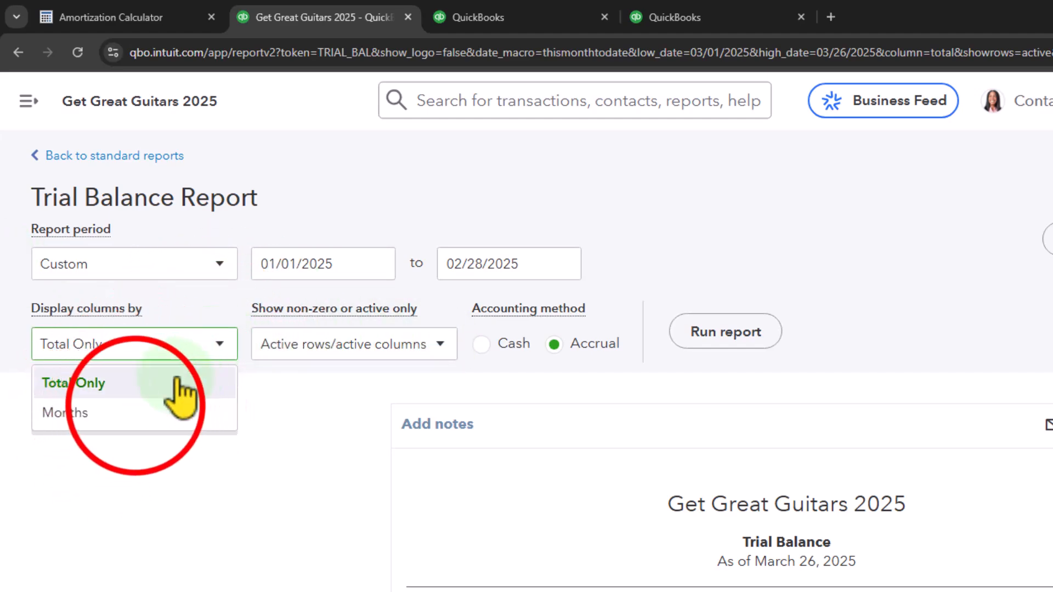
{"action": "left_click", "coordinate": [134, 413]}
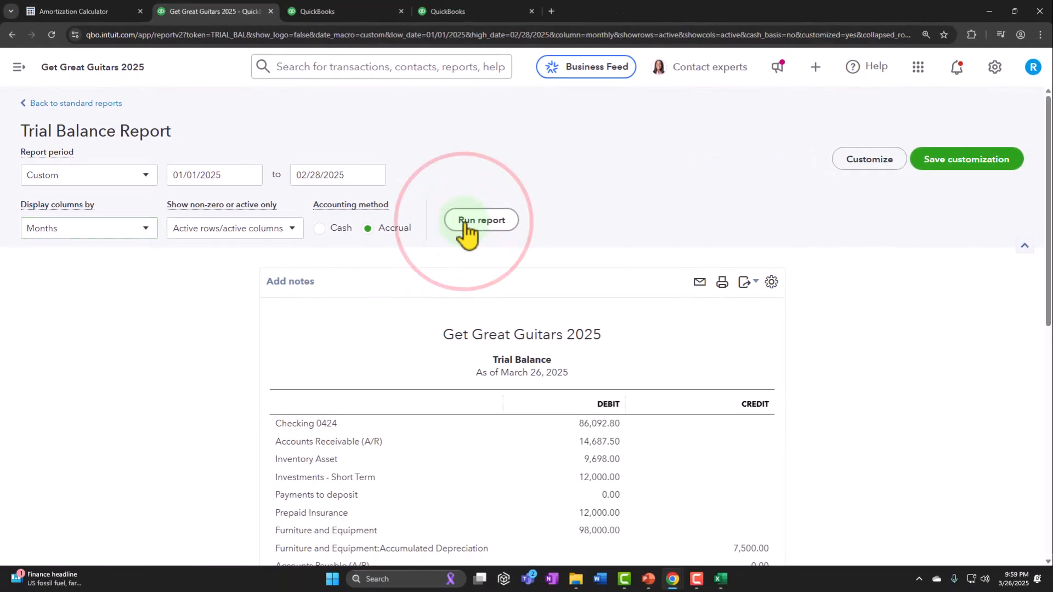
{"action": "left_click", "coordinate": [464, 222]}
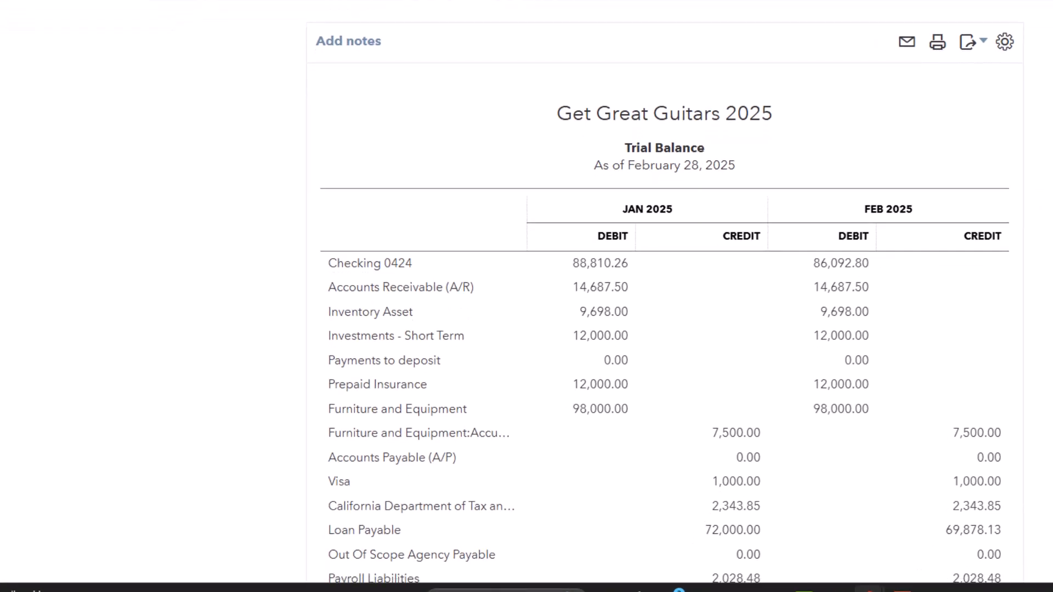
Step: Review the January and February Trial Balance columns, and compare the income and expense accounts with the Profit and Loss report
{"action": "scroll", "coordinate": [664, 301], "scroll_direction": "down", "scroll_amount": 4}
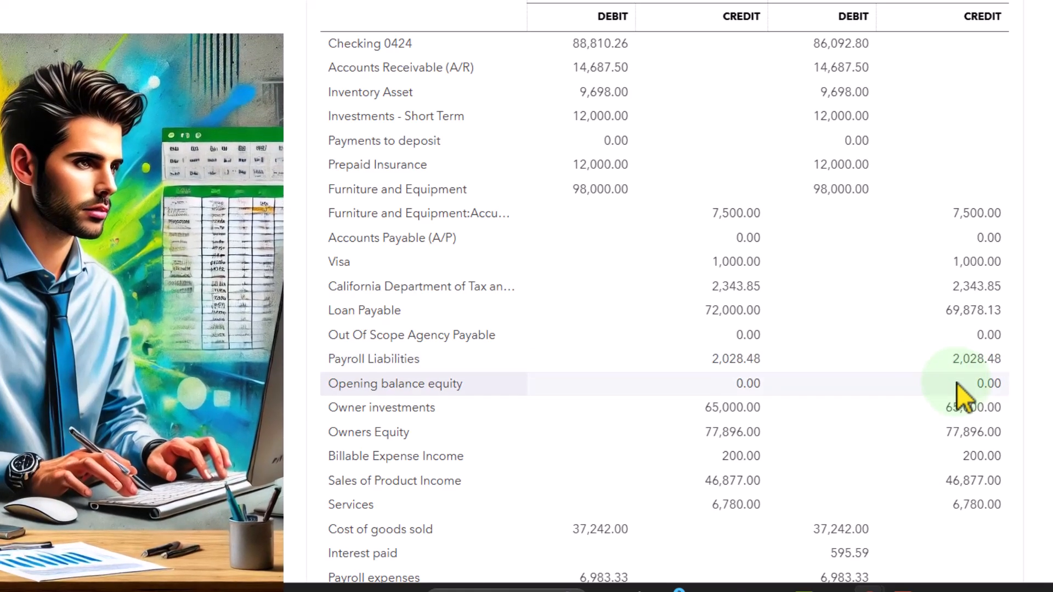
{"action": "scroll", "coordinate": [957, 384], "scroll_direction": "down", "scroll_amount": 3}
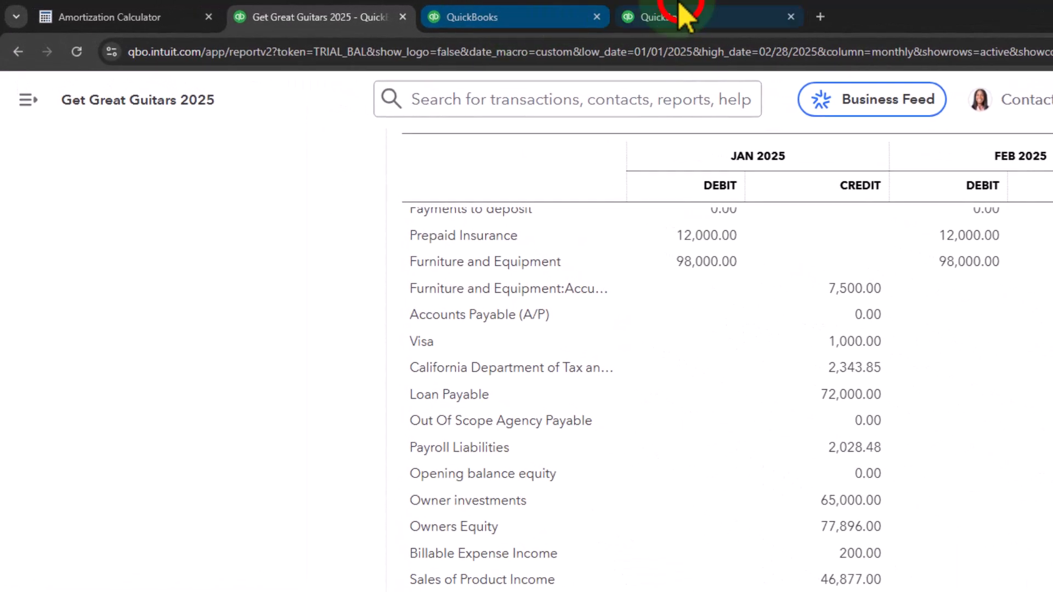
{"action": "left_click", "coordinate": [680, 8]}
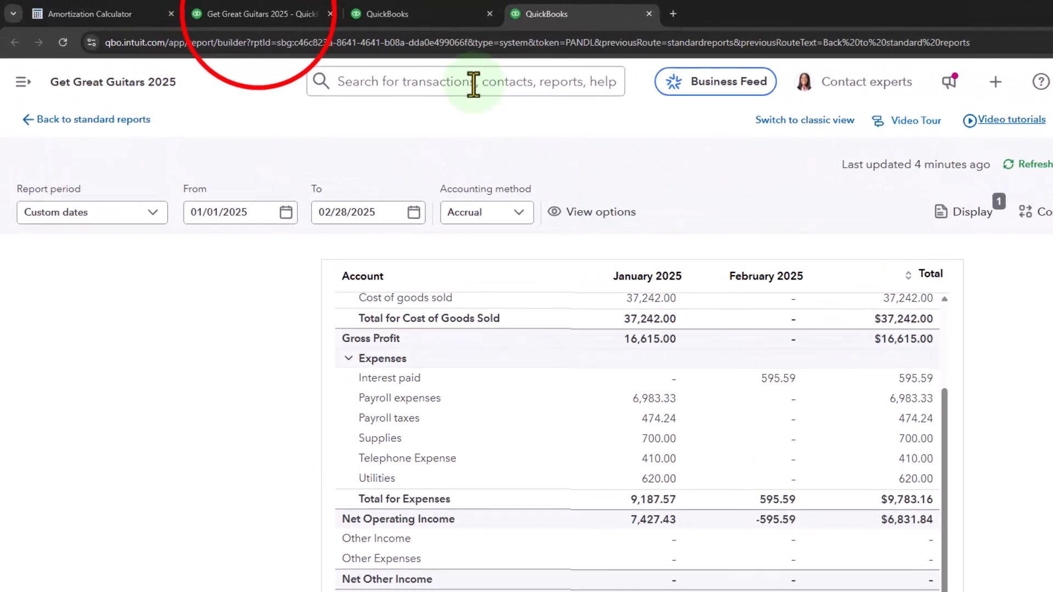
{"action": "left_click", "coordinate": [264, 14]}
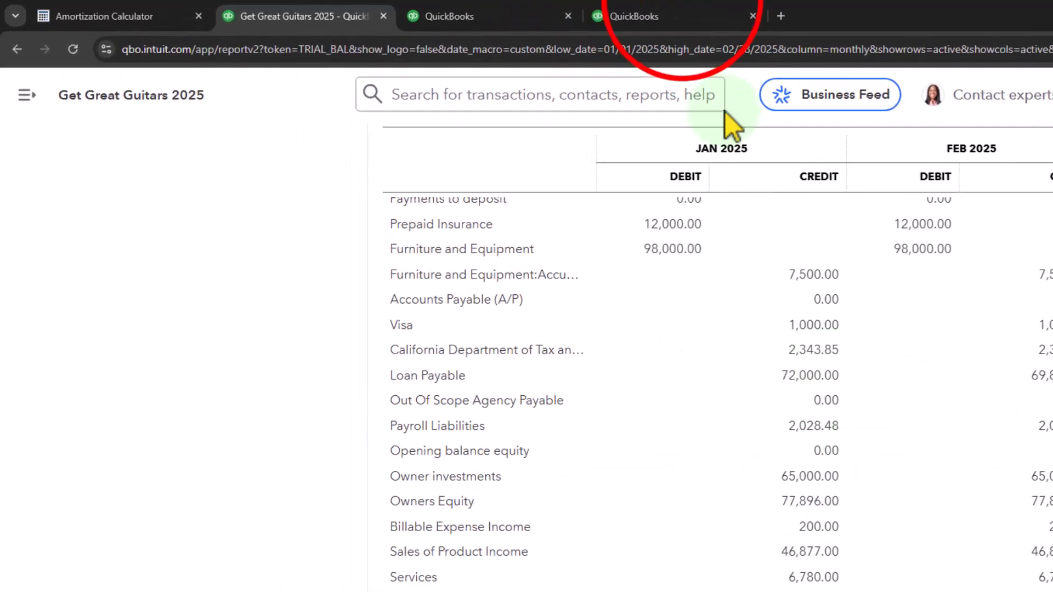
Step: Check the Profit and Loss net income and the Balance Sheet equity against the Trial Balance, ending on the Trial Balance
{"action": "left_click", "coordinate": [761, 8]}
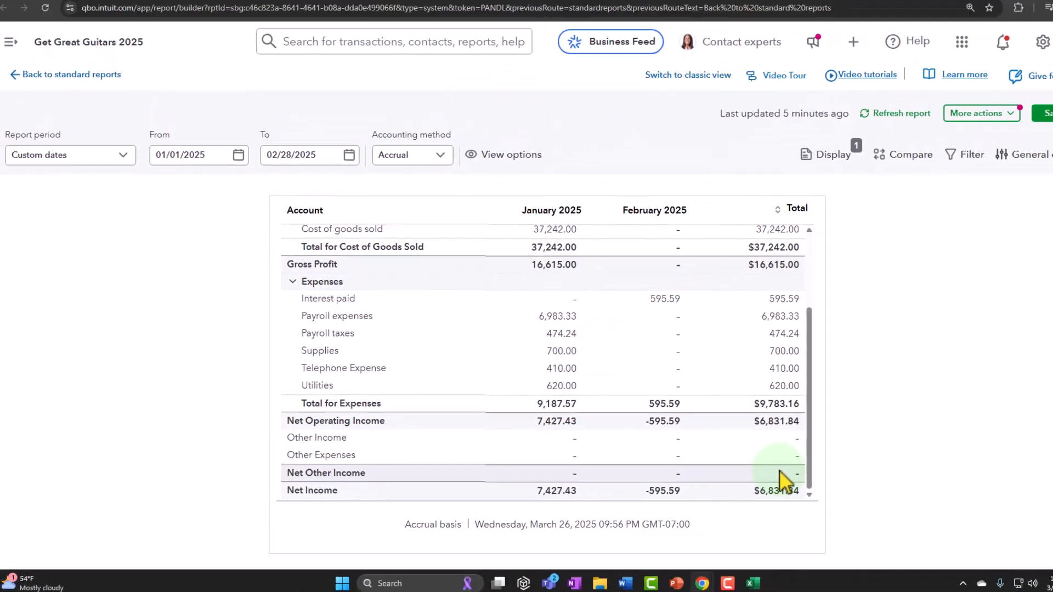
{"action": "left_click", "coordinate": [368, 15]}
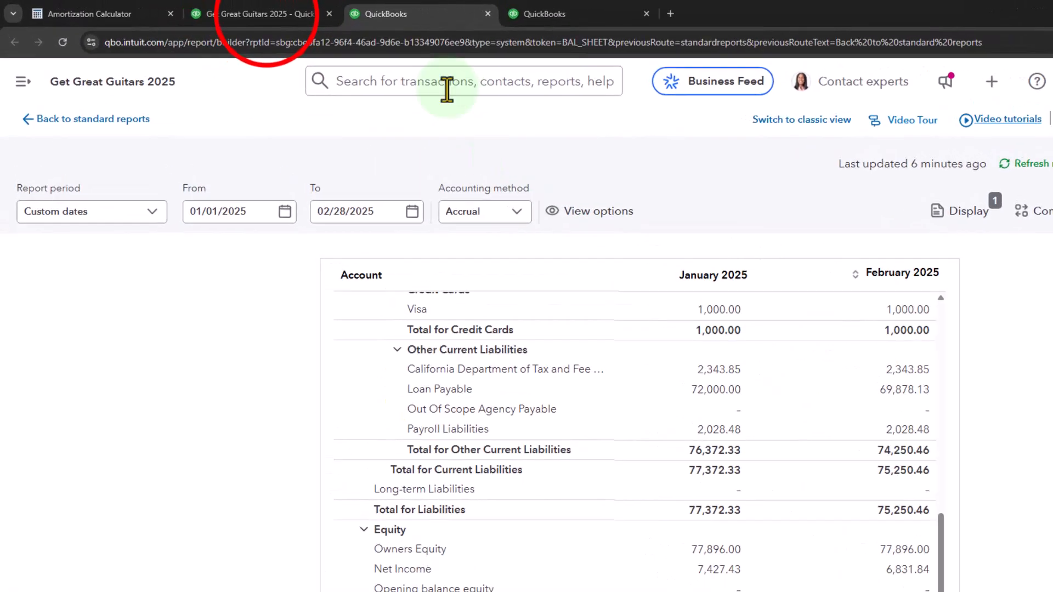
{"action": "left_click", "coordinate": [329, 22]}
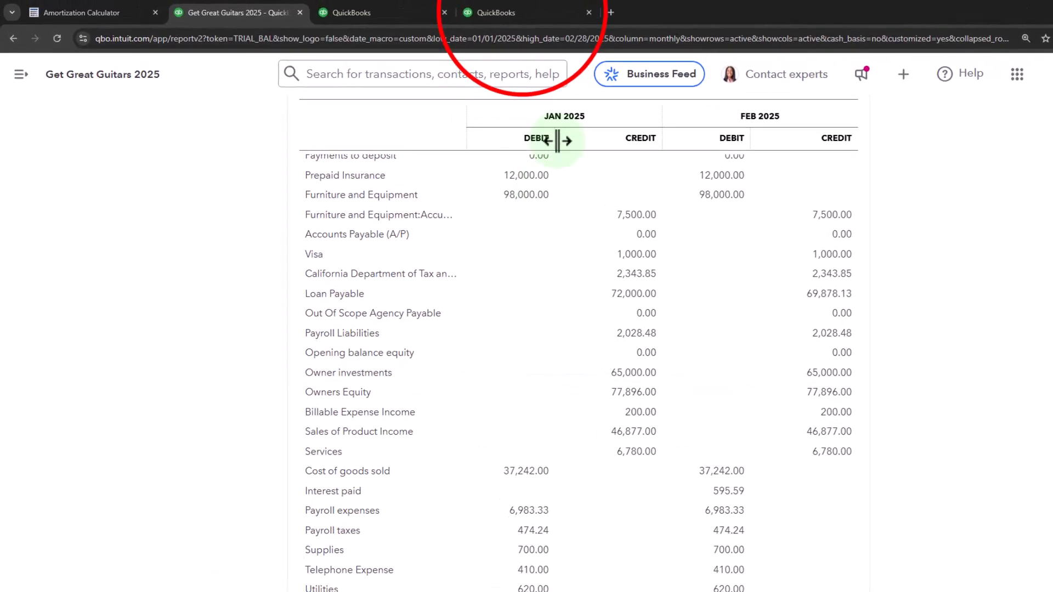
{"action": "left_click", "coordinate": [711, 20]}
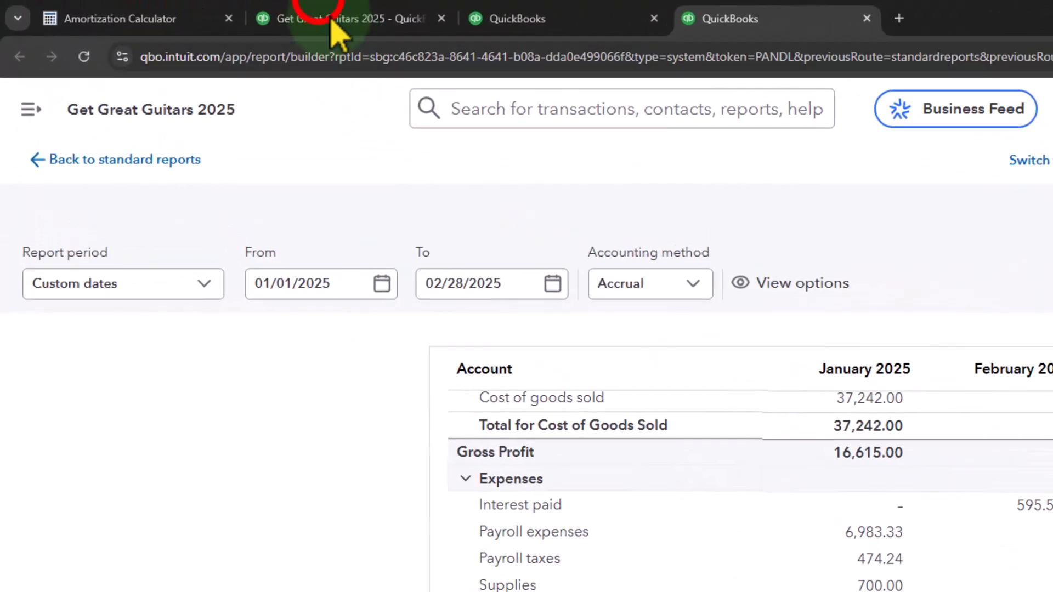
{"action": "left_click", "coordinate": [332, 22]}
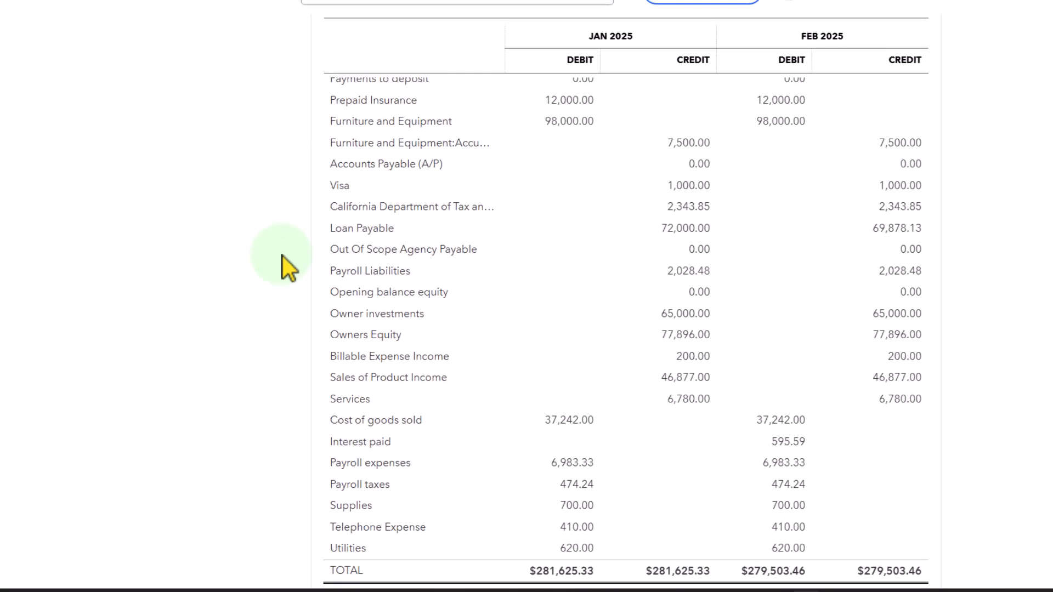